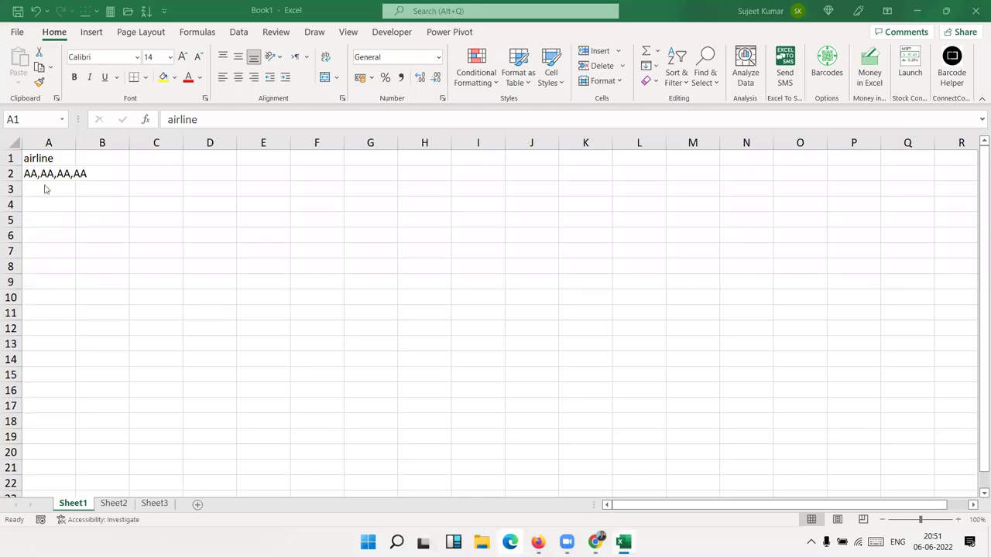
AutoFit column A to the airline codes and enter TRUE in B2.
double_click(75, 143)
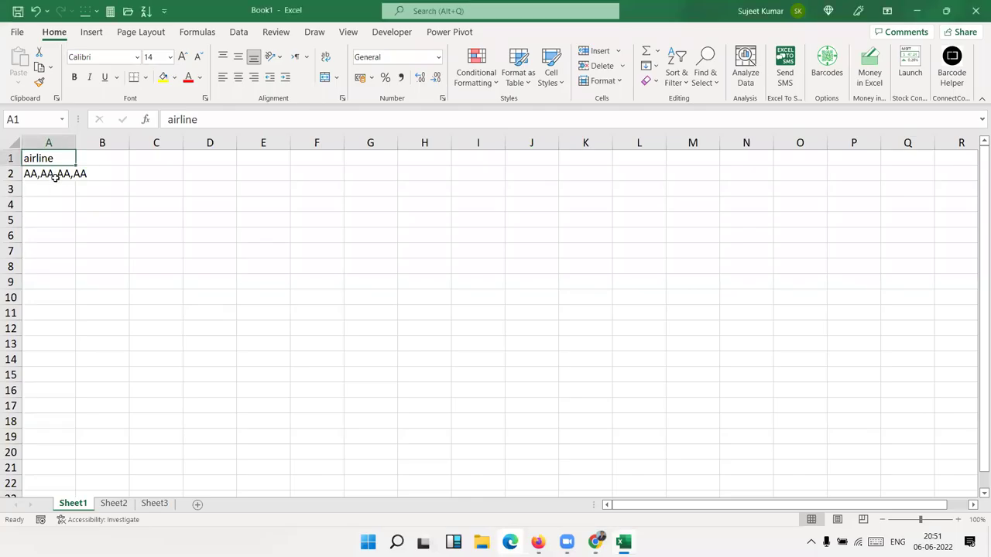
left_click(53, 174)
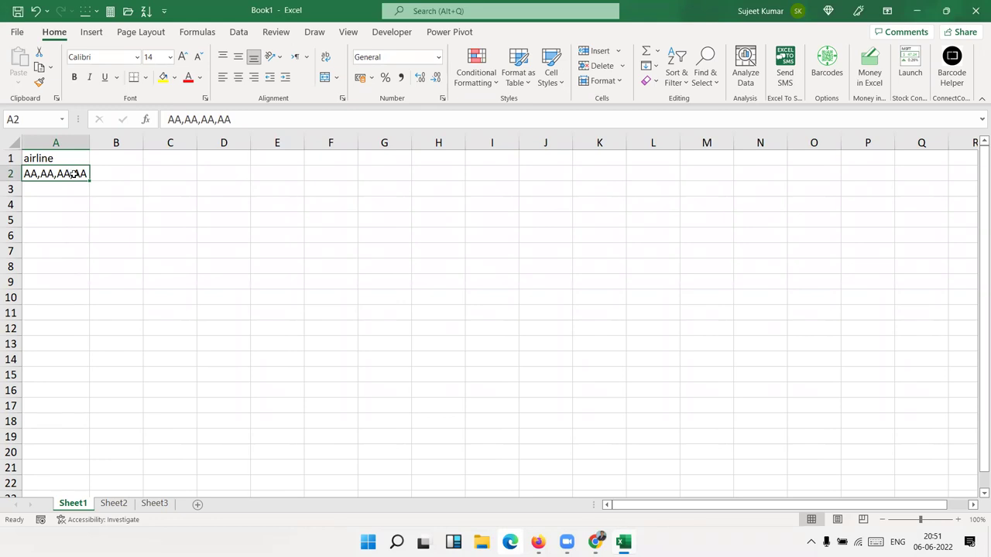
left_click(107, 176)
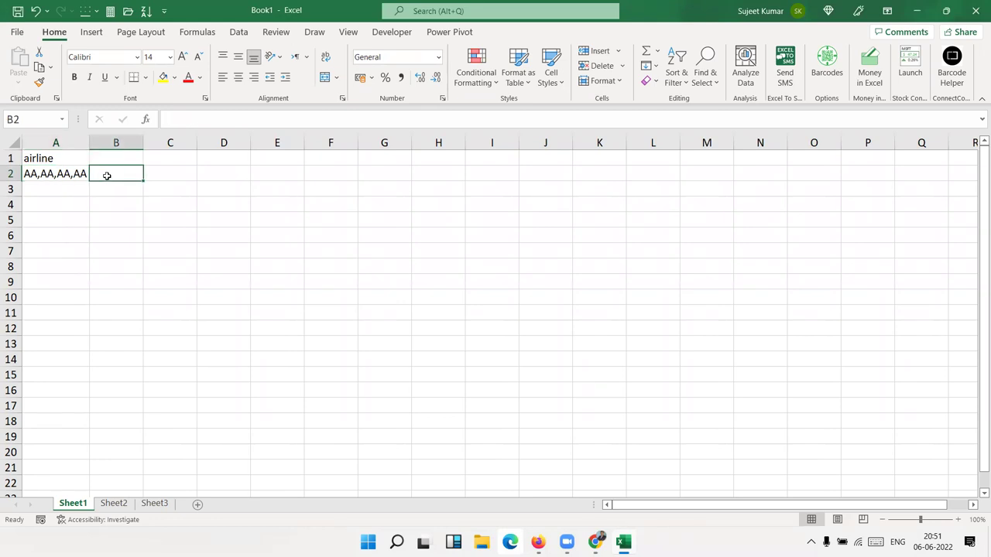
type("True")
key("Return")
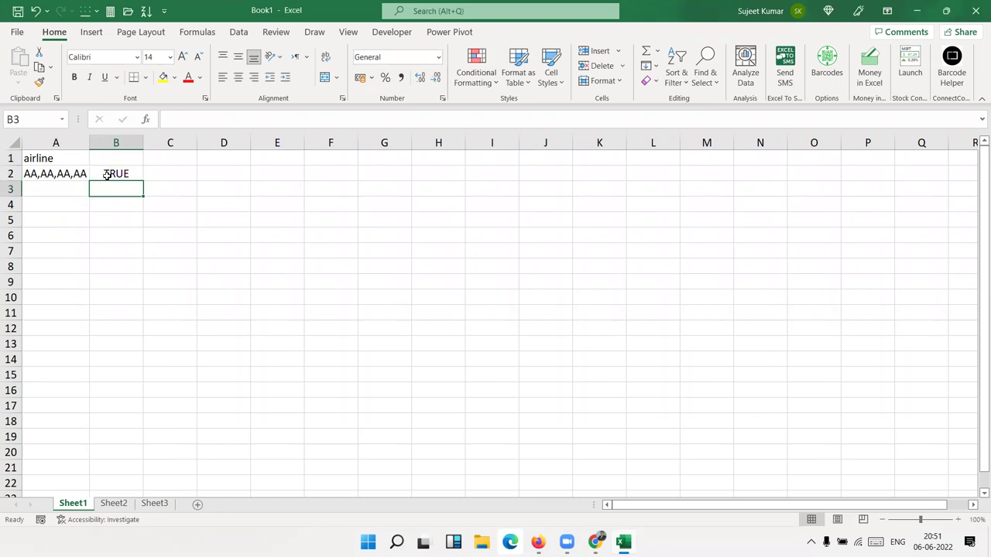
Enter AA,AA,JT,JT in A3 and FALSE in B3.
key("Left")
key("Up")
key("Down")
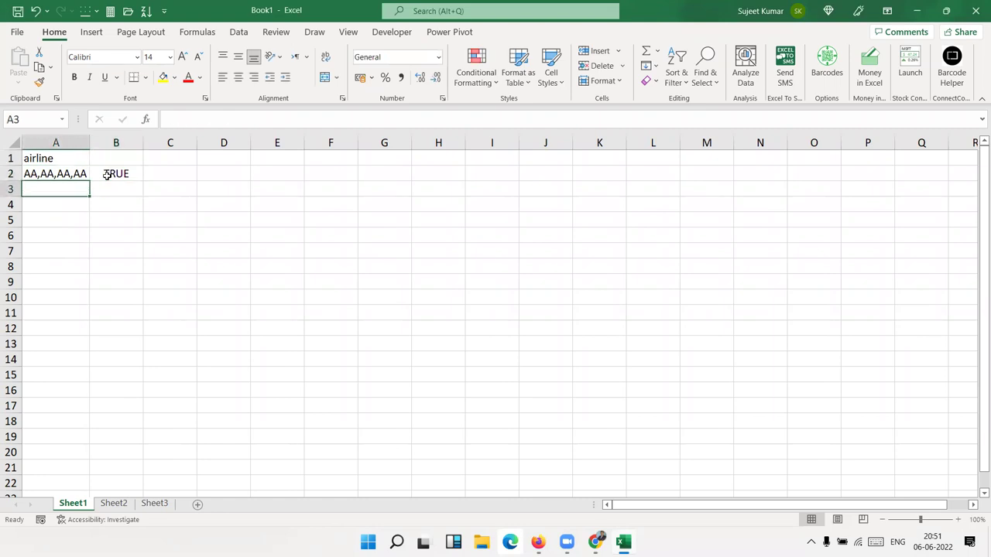
type("AA,AA,")
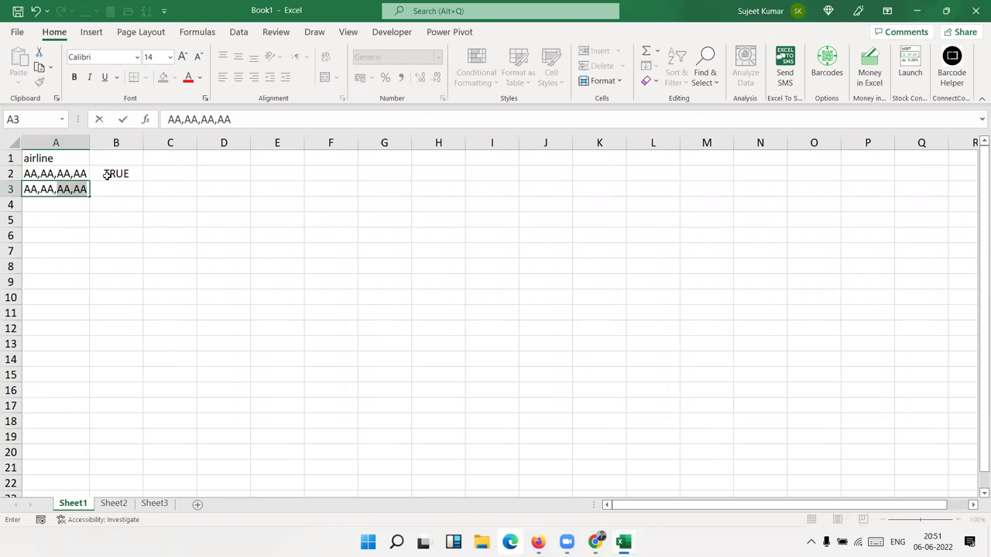
type("JT,")
type("T")
key("BackSpace")
type("JT")
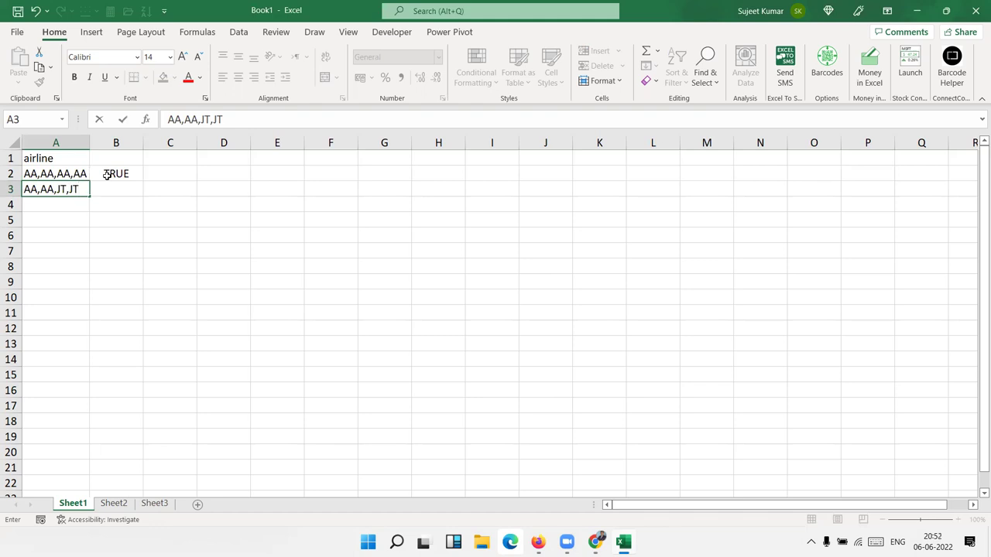
key("Tab")
type("False")
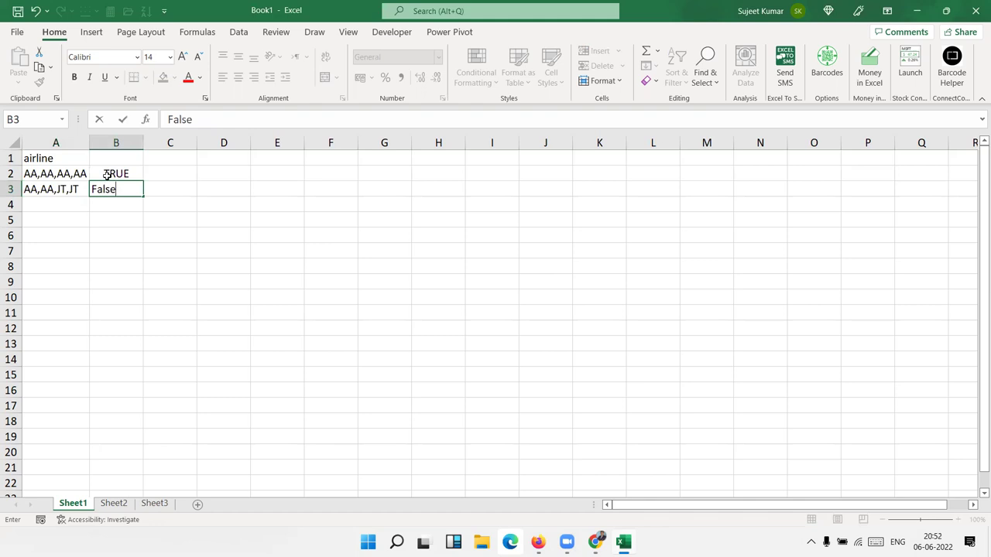
key("Return")
Revise the A3 code list to JT,JT,JT,JT.
key("Up")
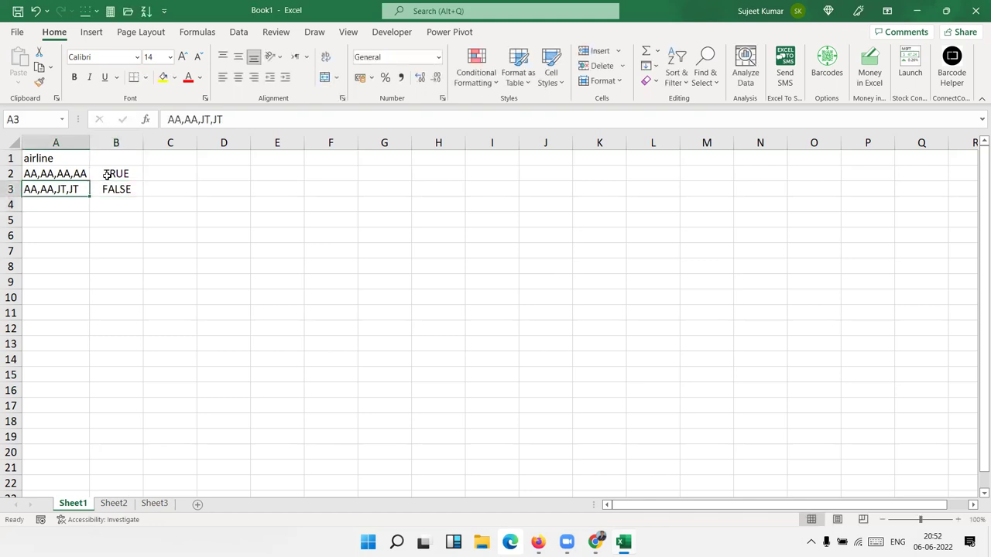
type("JY")
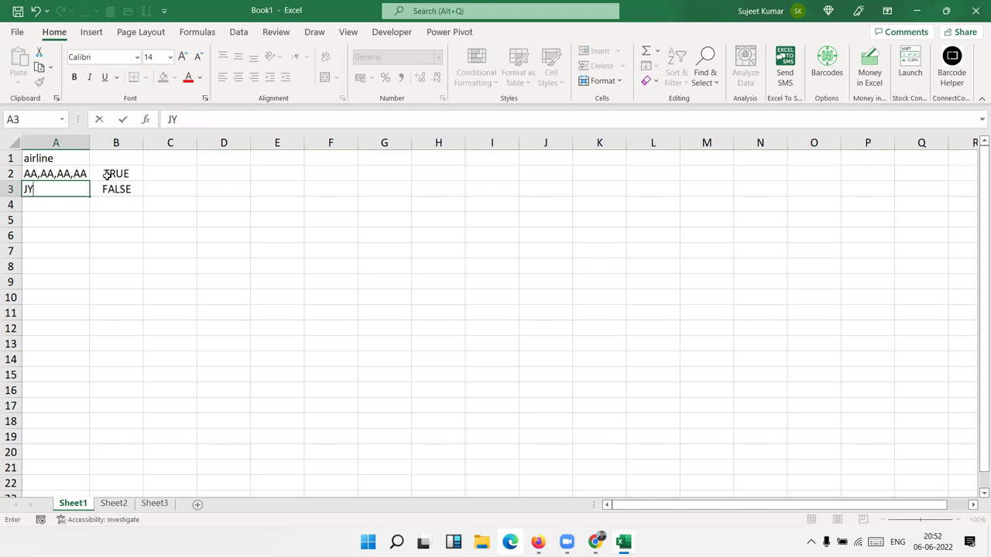
key("BackSpace")
type("T,JT")
type(",JT,JT")
key("Return")
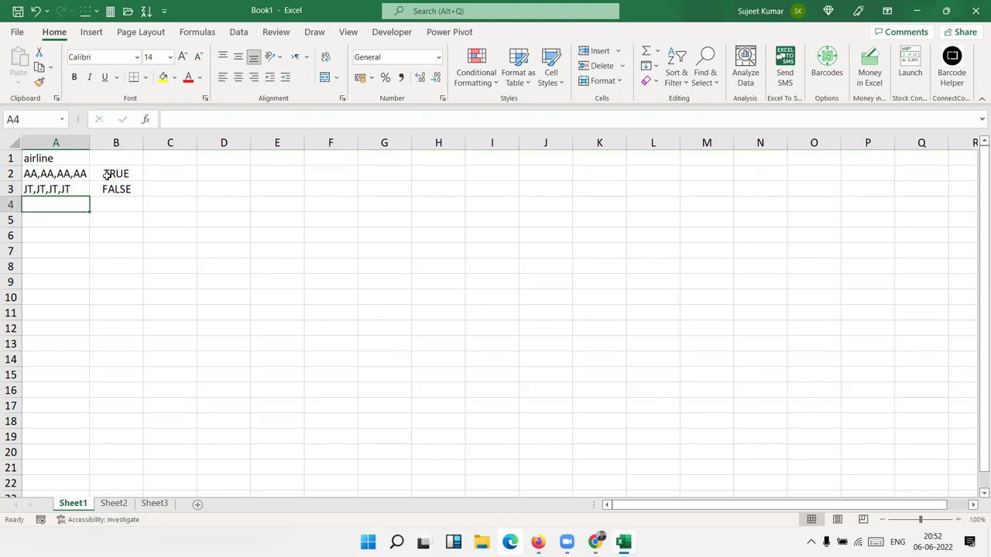
Clear the TRUE and FALSE labels from B2:B3.
left_click_drag(107, 174, 103, 189)
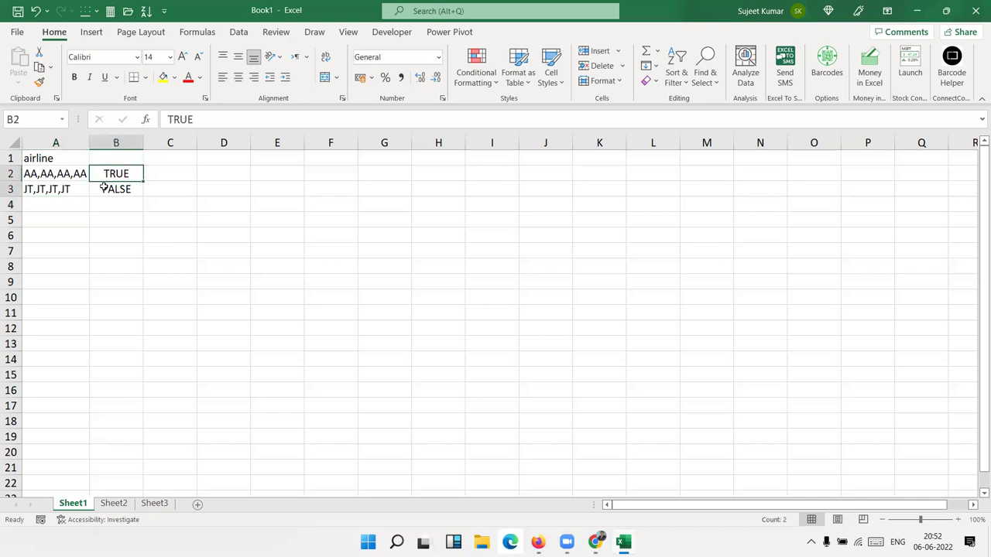
key("Delete")
key("Left")
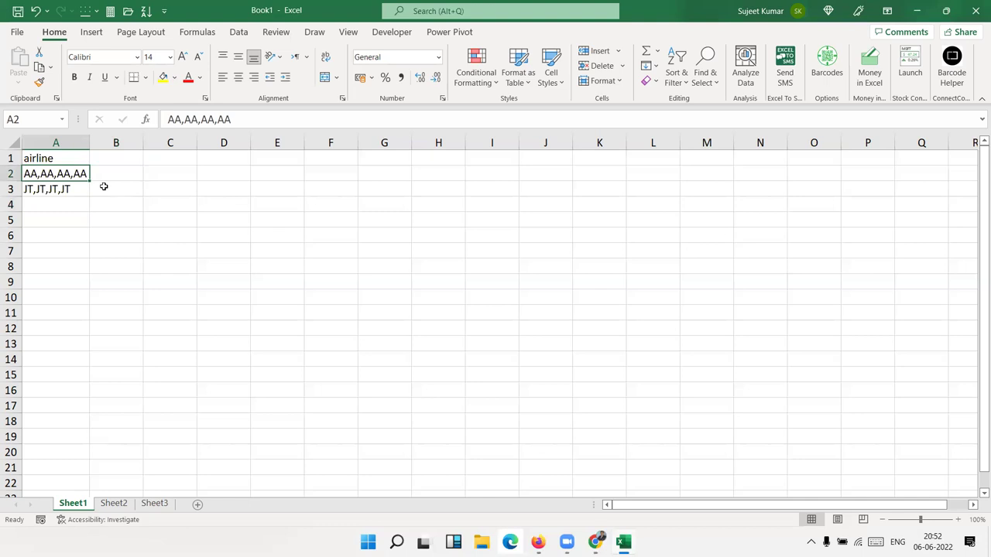
Enter =LEFT(A2,2) in B2 to extract AA from A2.
key("Right")
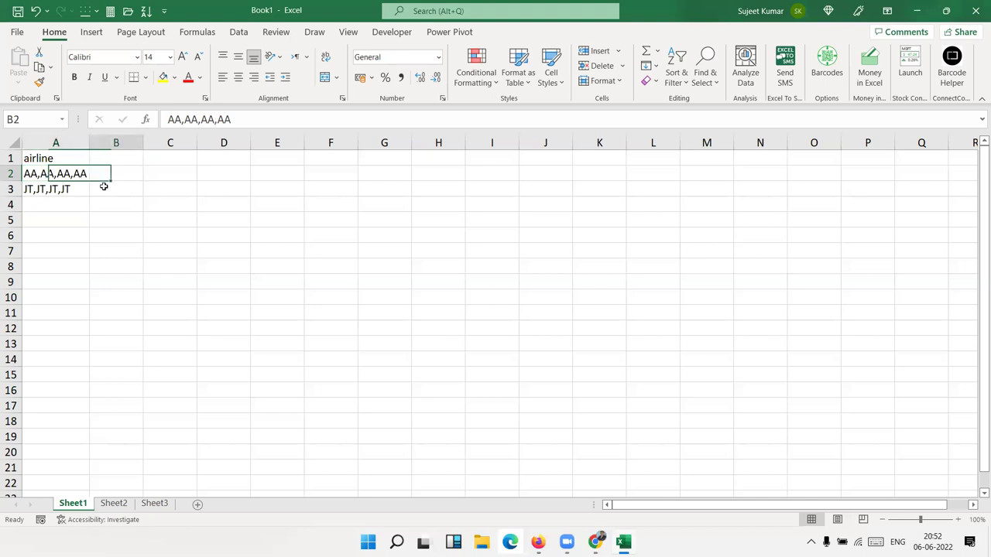
type("=le")
key("Down")
key("Up")
key("Tab")
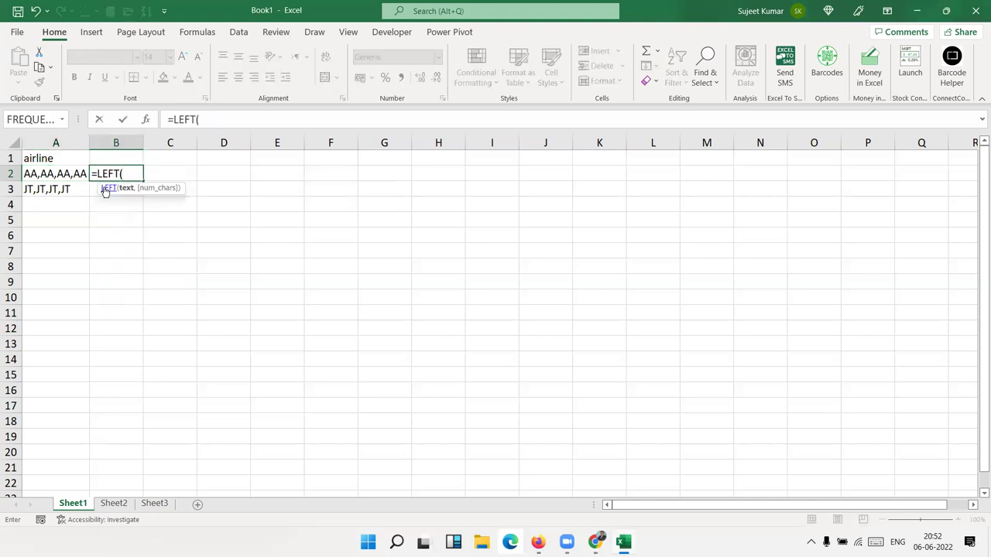
key("Left")
type(",2")
key("Return")
key("Up")
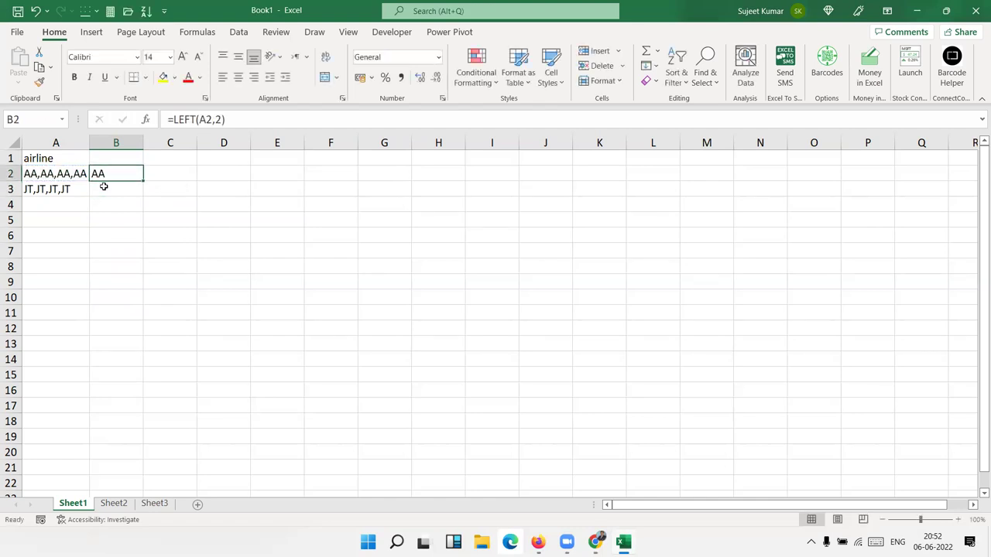
key("Right")
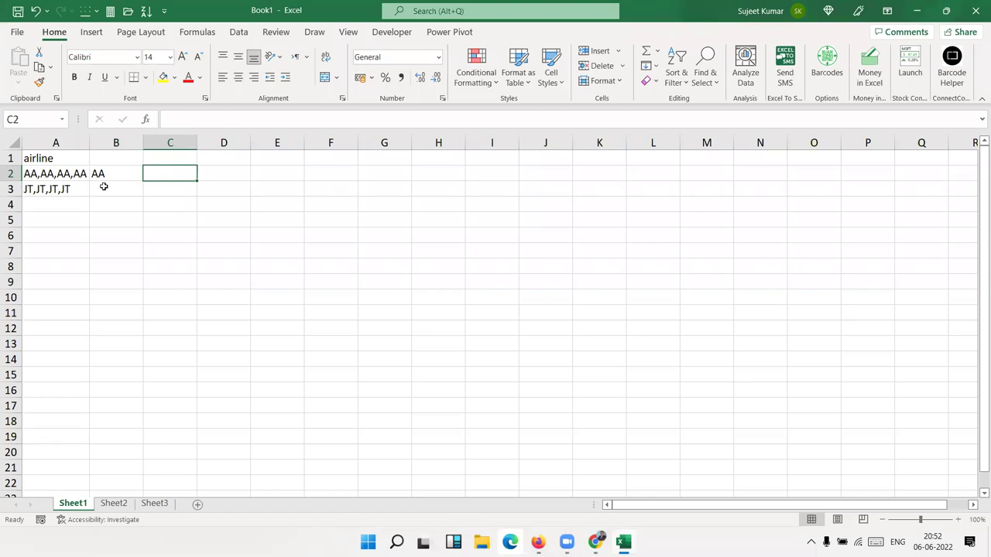
Enter =SUBSTITUTE(A2,B2,"") in C2, leaving only commas.
key("Left")
key("Right")
type("=")
type("sub")
key("Tab")
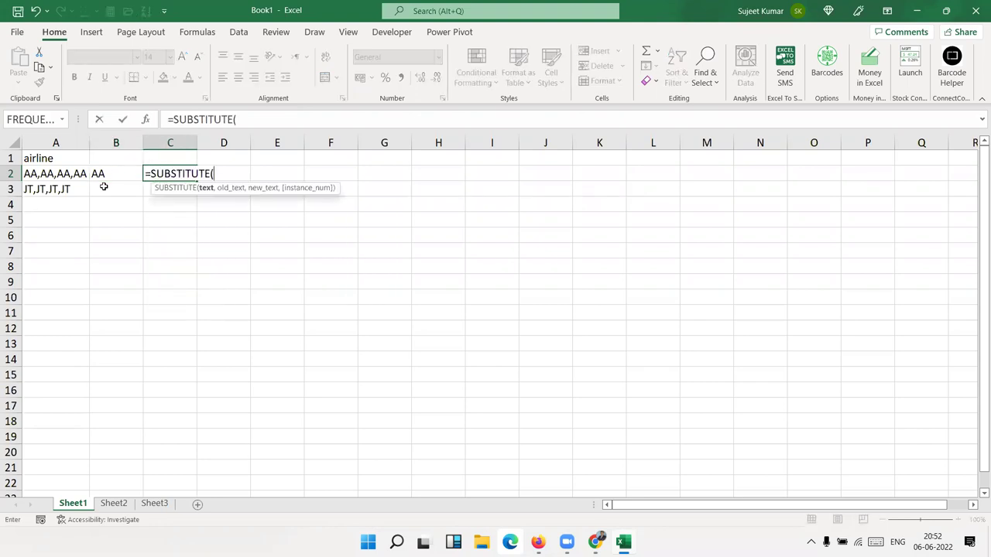
key("Left")
key("Left")
type(",")
key("Left")
type(",\"\")")
key("Return")
key("Up")
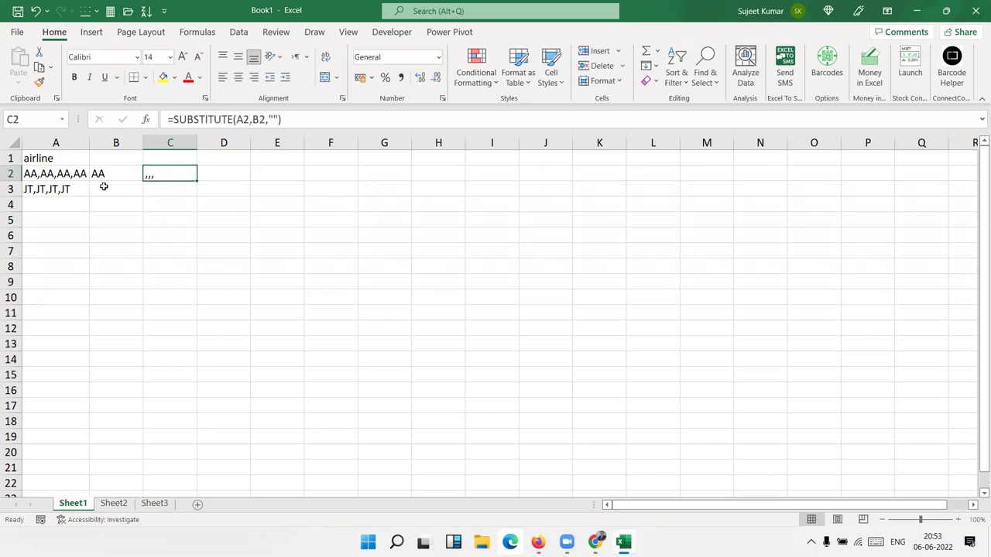
Enter =SUBSTITUTE(C2,",","") in D2 to strip the commas.
key("Right")
type("=sub")
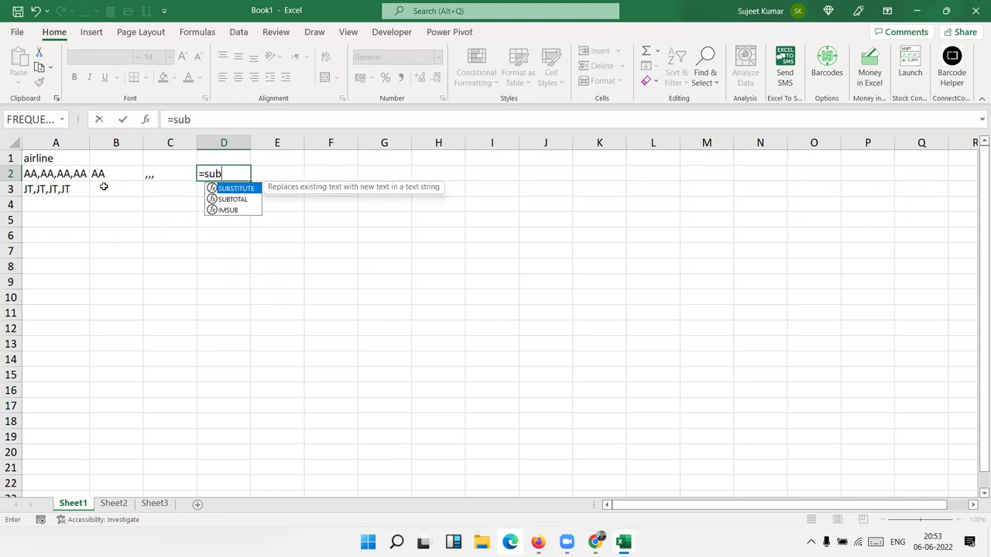
key("Tab")
key("Left")
type(",\".")
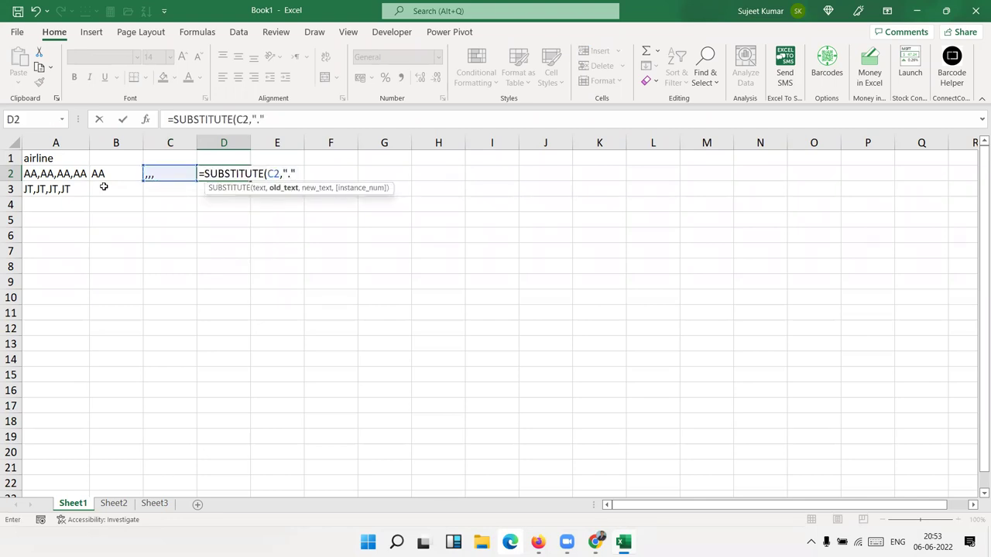
key("BackSpace")
type(",\",\"\"")
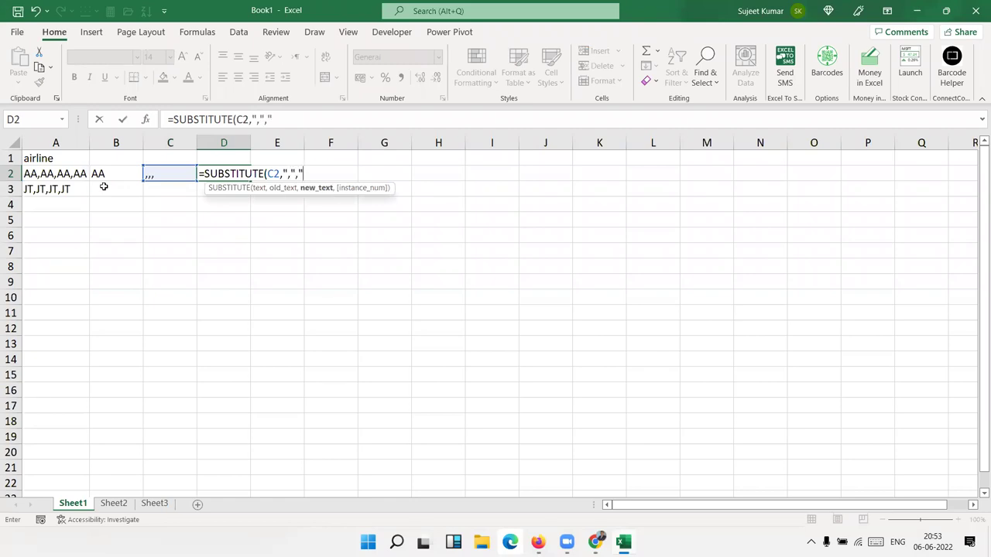
type(")")
key("Return")
key("Up")
key("Right")
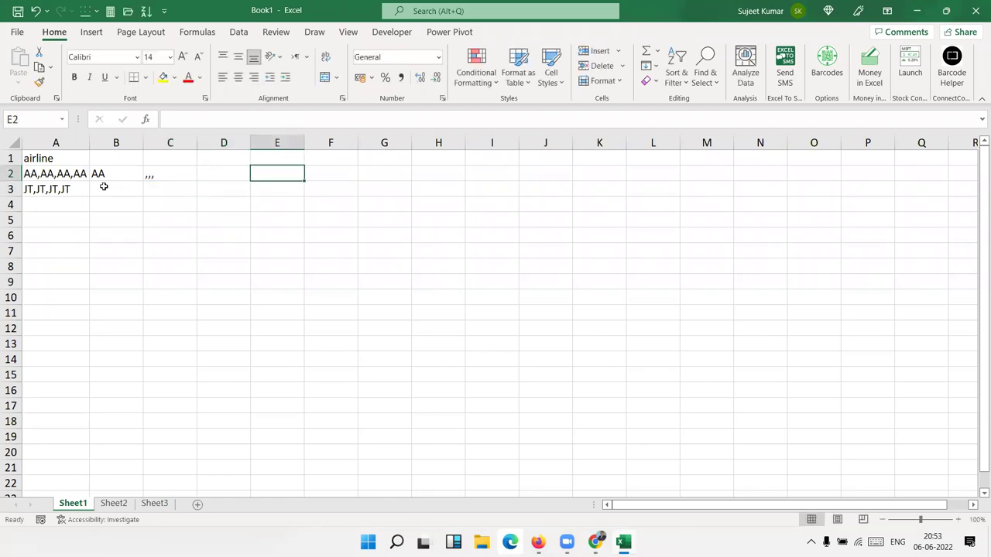
Enter =LEN(D2) in E2 to measure D2's length.
type("=en")
key("BackSpace")
key("BackSpace")
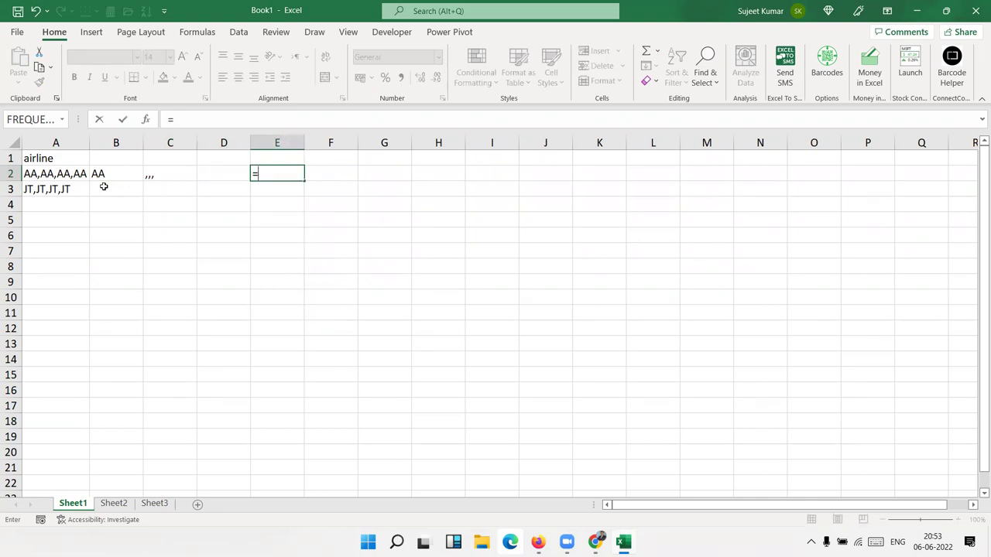
type("len(")
key("Left")
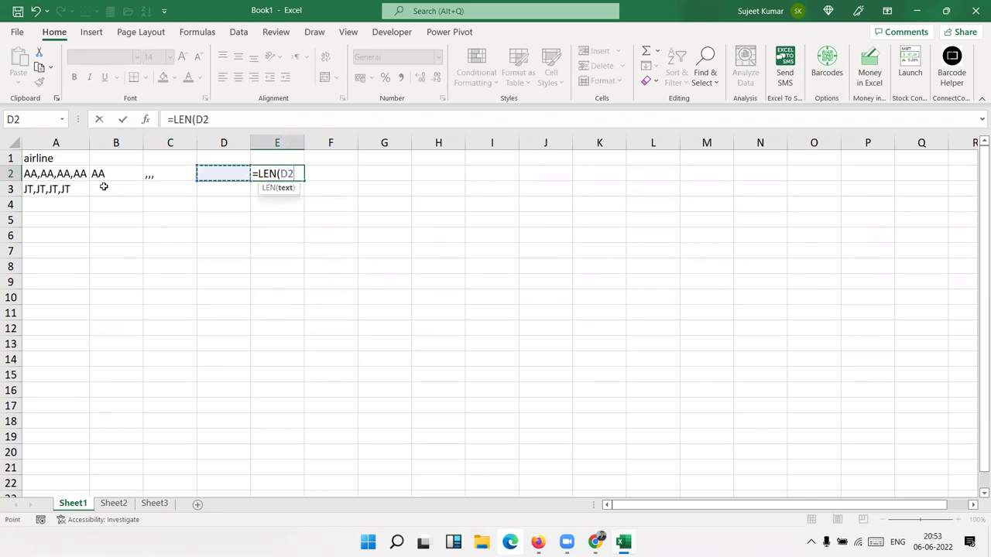
key("Return")
key("Up")
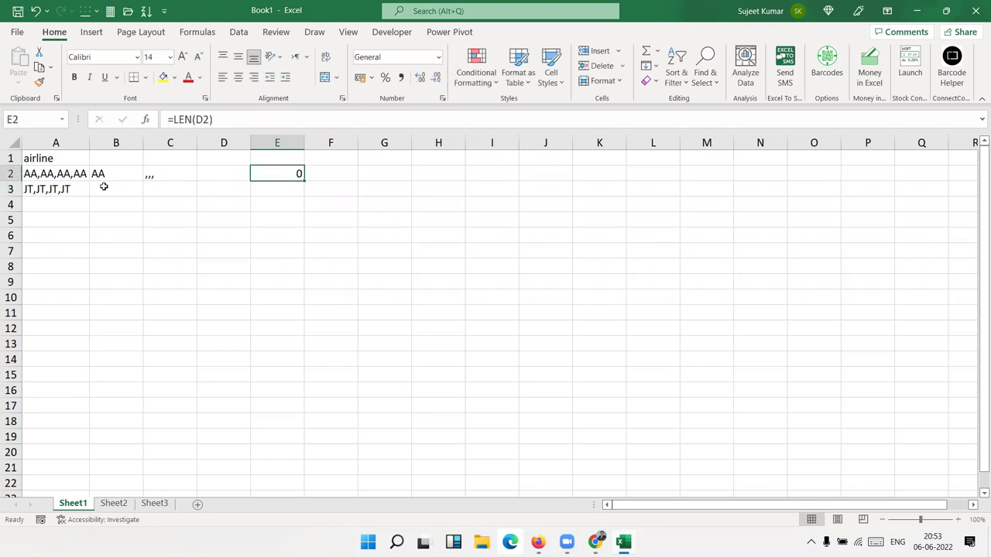
key("shift+Left")
key("shift+Left")
key("shift+Left")
key("Left")
key("Left")
key("Left")
key("Left")
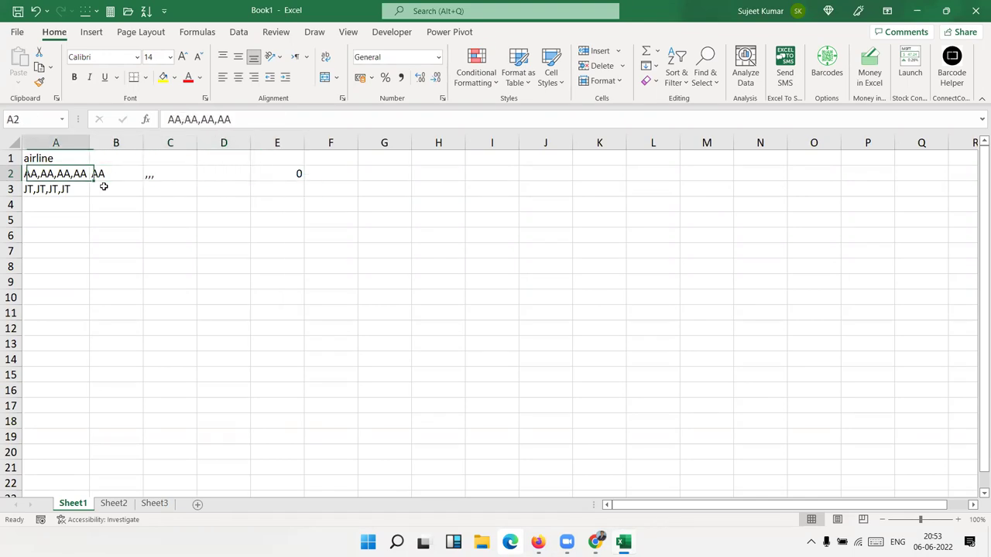
Change the A2 code list to end in AD, giving AA,AA,AA,AD.
left_click(235, 122)
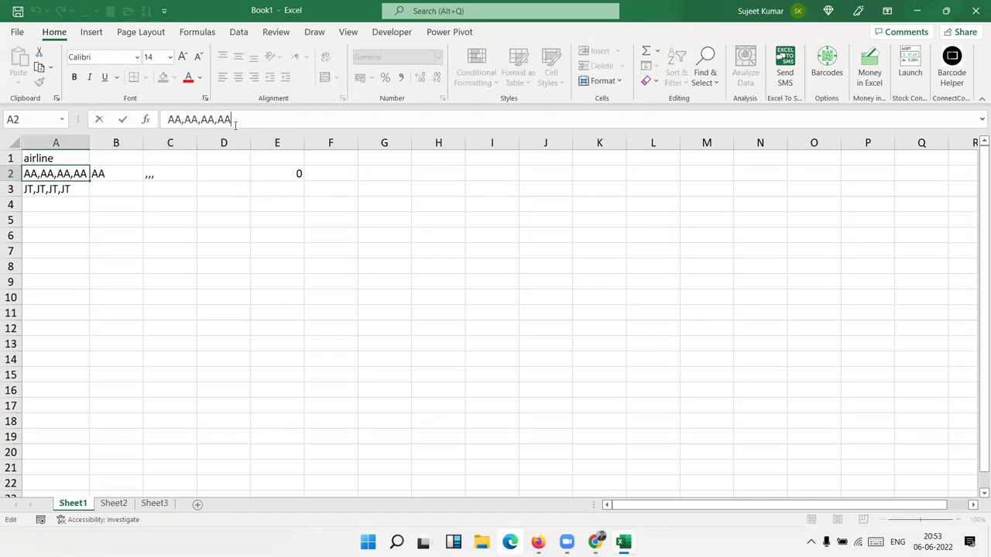
key("BackSpace")
key("BackSpace")
type("AD")
key("Return")
key("Up")
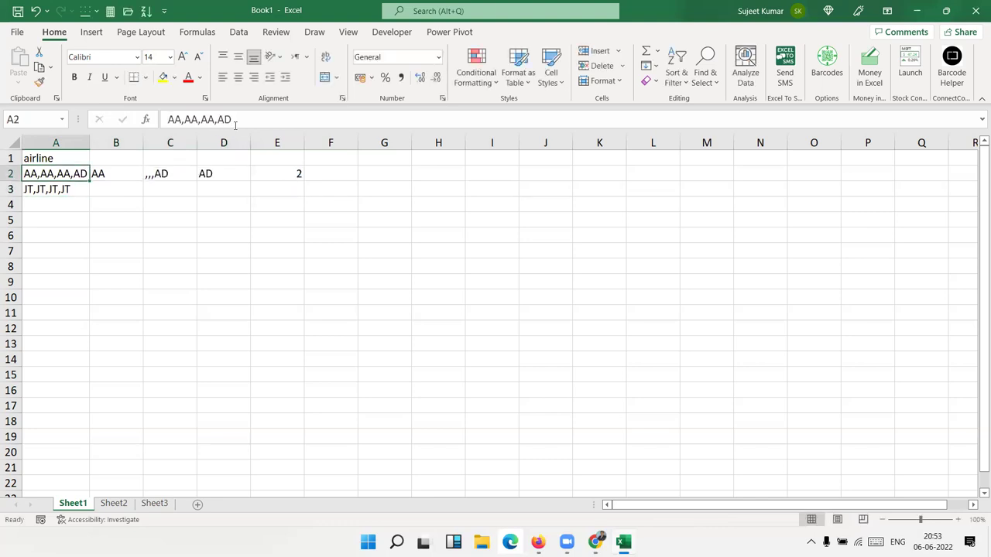
key("Right")
key("Right")
key("Right")
key("Right")
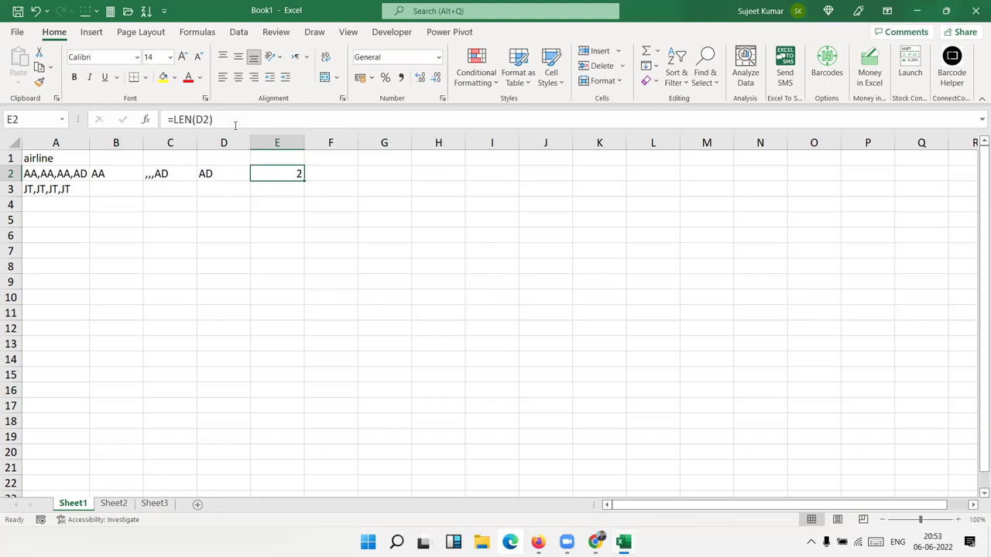
Change E2 to =LEN(D2)=0 so it tests whether D2 is empty.
left_click(234, 124)
type(">")
key("BackSpace")
type("=0")
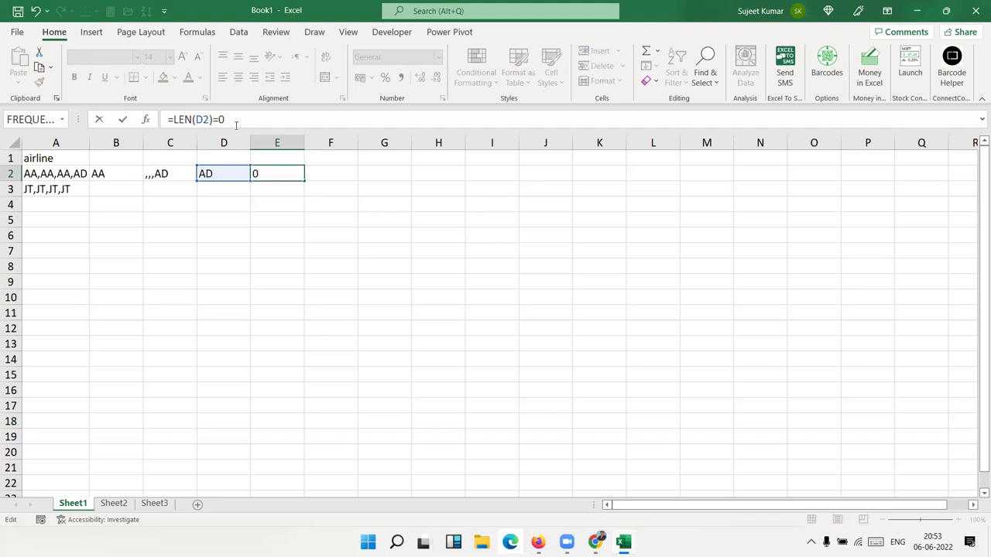
key("Return")
key("Up")
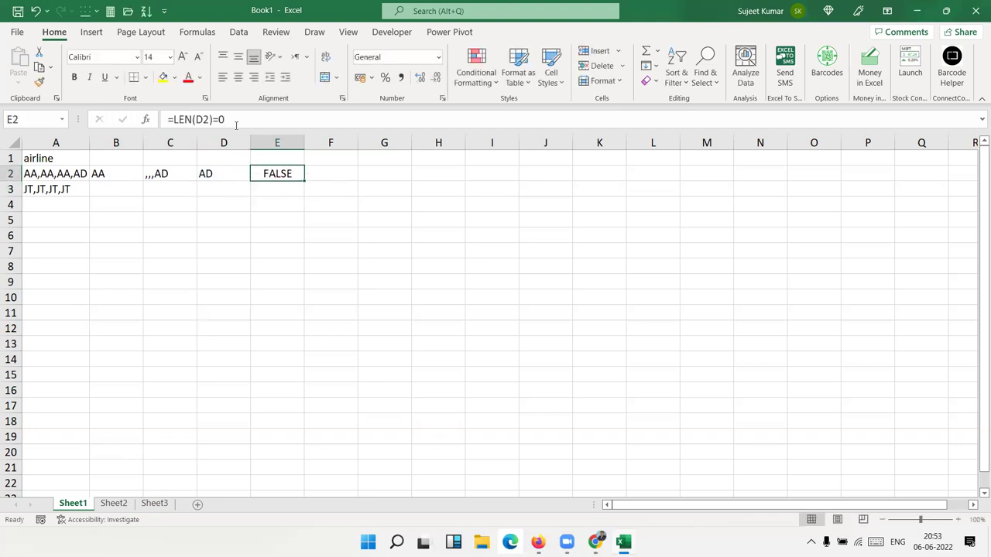
key("Left")
key("Left")
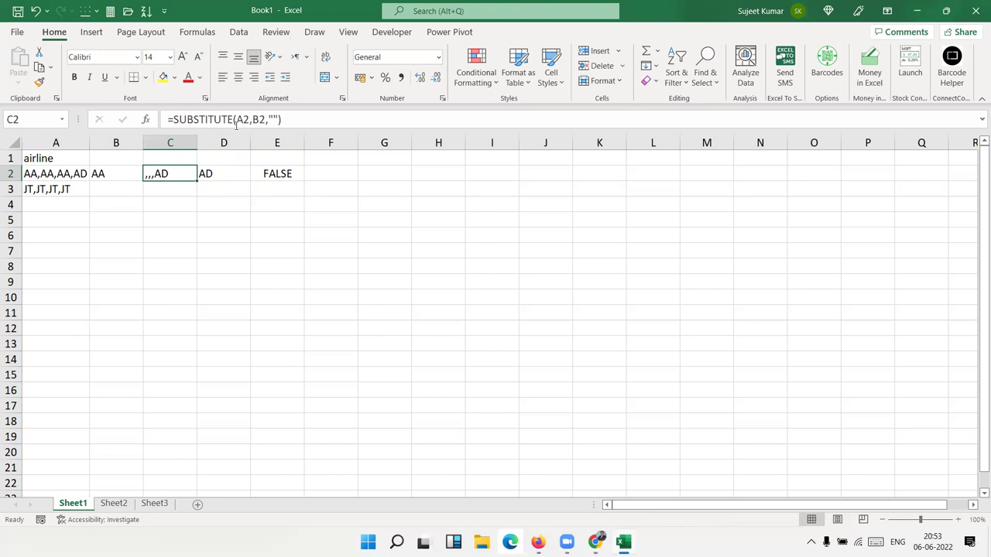
key("Left")
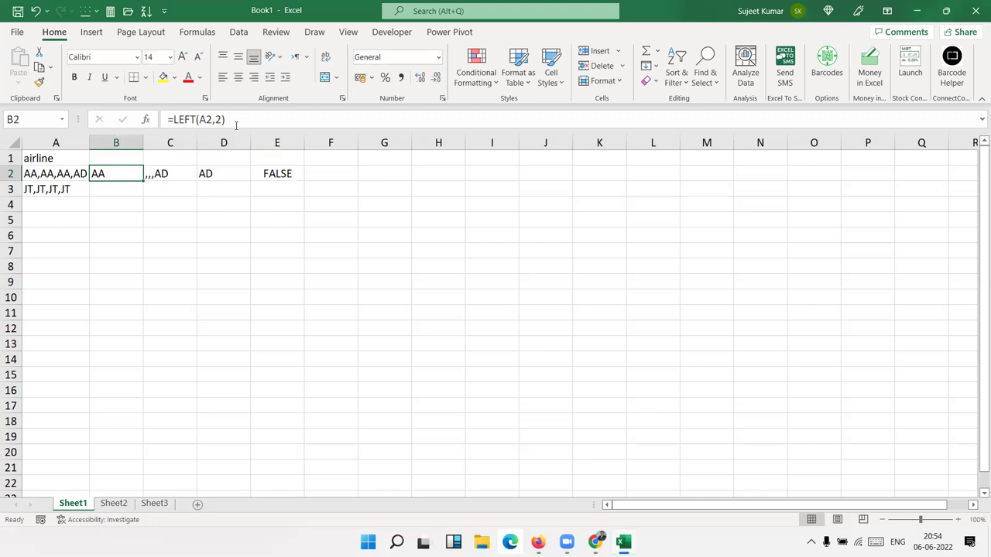
Review the SUBSTITUTE formulas in C2 and D2.
key("Right")
key("Right")
key("Left")
key("Down")
key("Up")
key("Right")
key("Right")
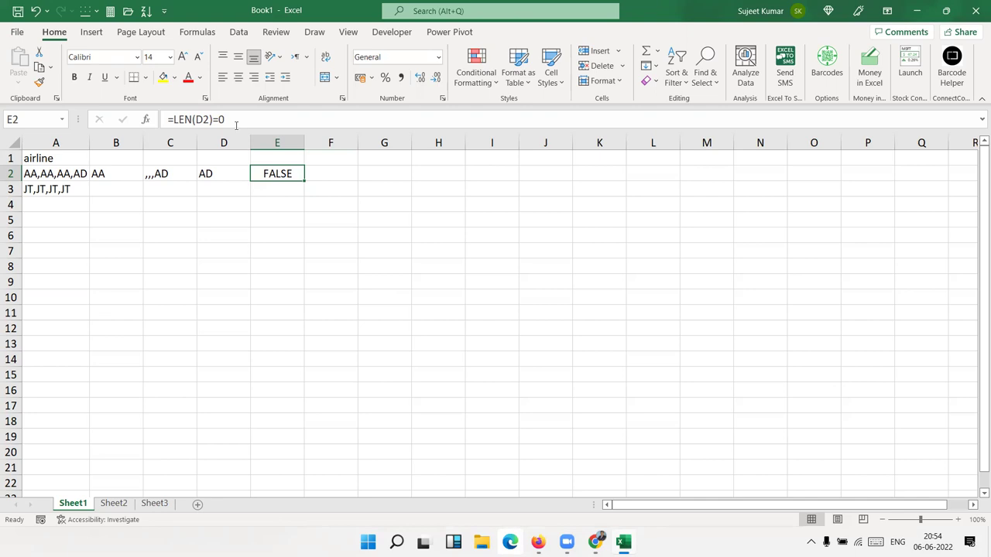
Copy the AA,AA,AA,AD code list from A2.
key("Left")
key("Left")
key("Left")
key("Left")
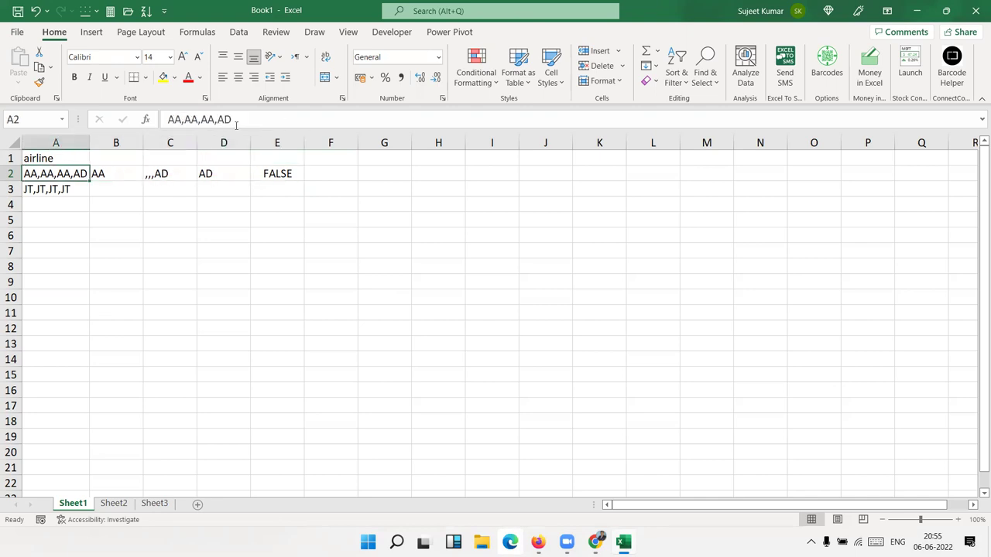
key("ctrl+c")
key("Right")
key("Right")
key("Right")
key("Right")
key("Right")
key("Right")
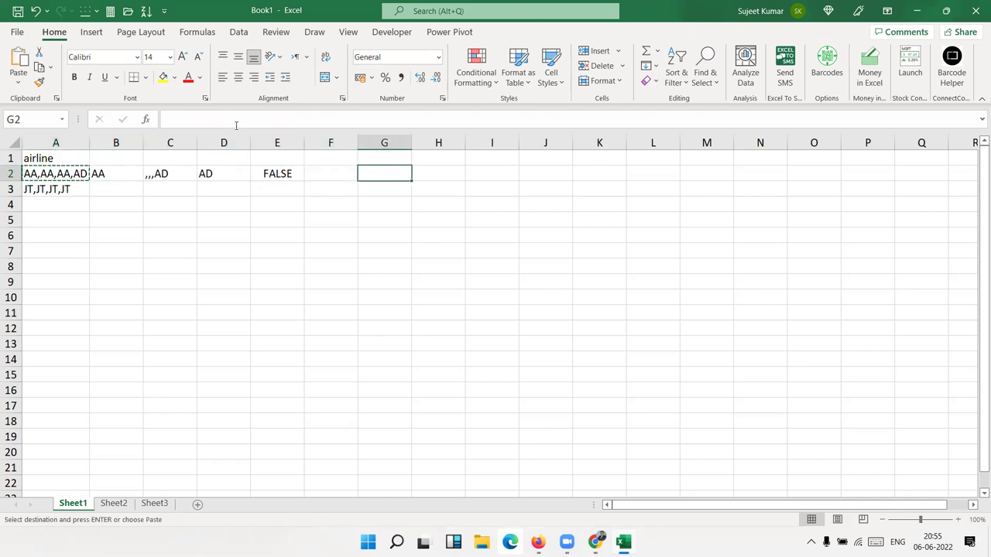
Paste the codes into G2, AutoFit column G, and enter AA in H2.
key("Return")
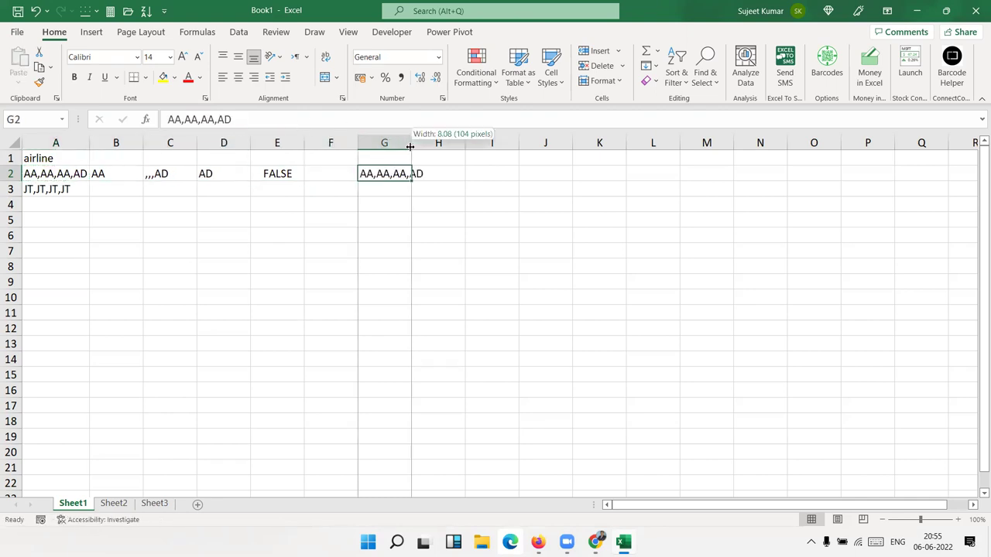
double_click(412, 142)
left_click(476, 172)
type("AA")
key("Tab")
Enter =LEN(G2) in I2 for the list's total length.
type("=")
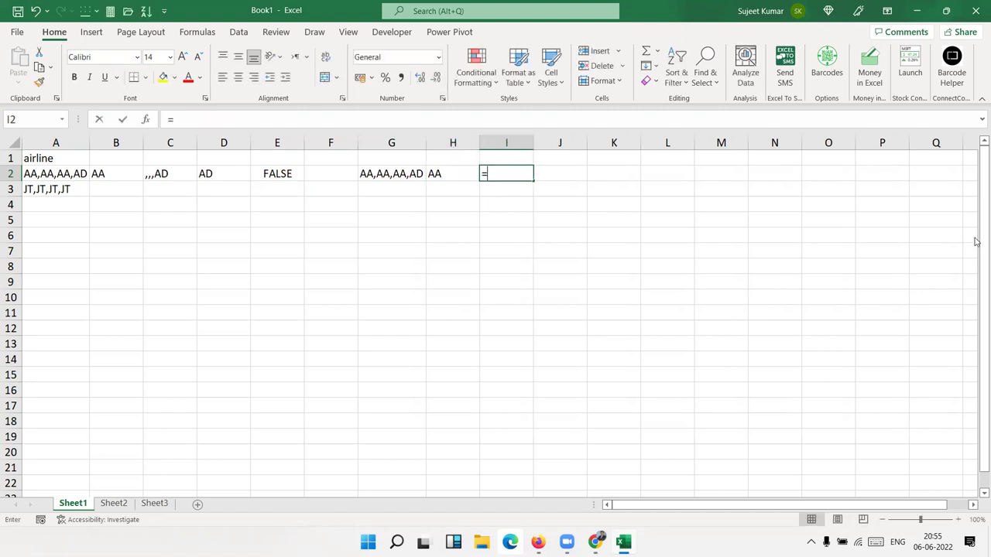
type("le")
key("Down")
key("Tab")
key("Left")
key("Left")
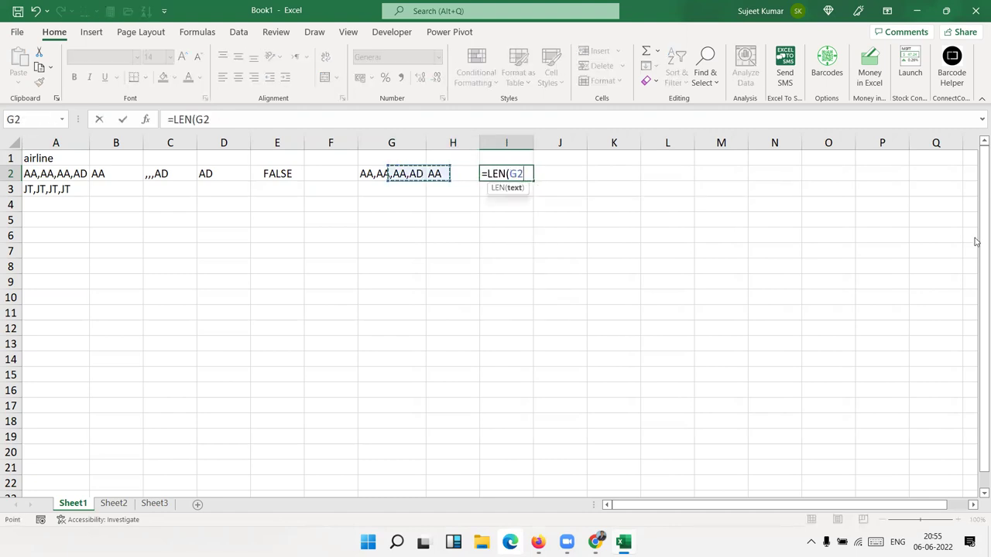
type(")")
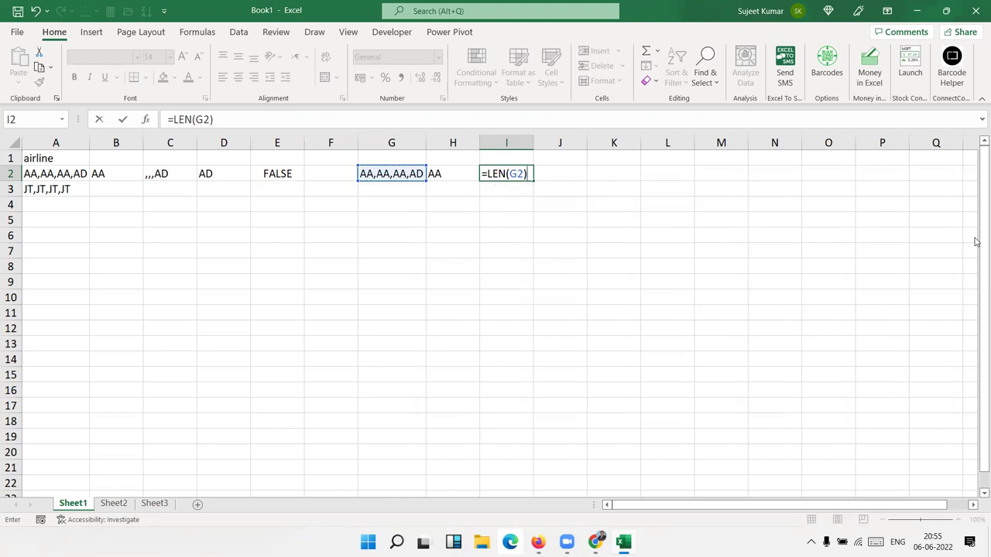
key("Return")
key("Up")
key("Right")
key("Right")
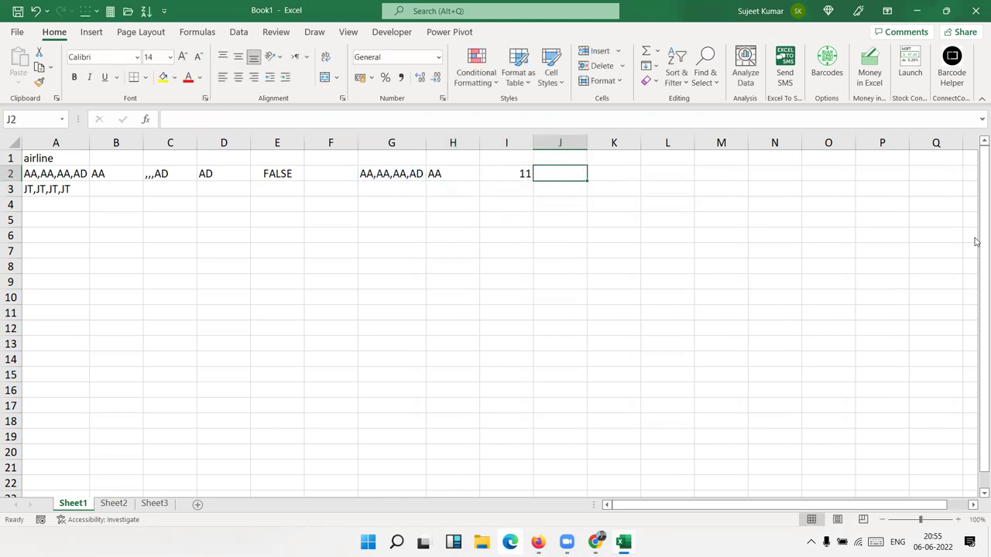
Enter =SUBSTITUTE(G2,H2,"") in J2 to remove the AA codes.
type("=sun")
key("BackSpace")
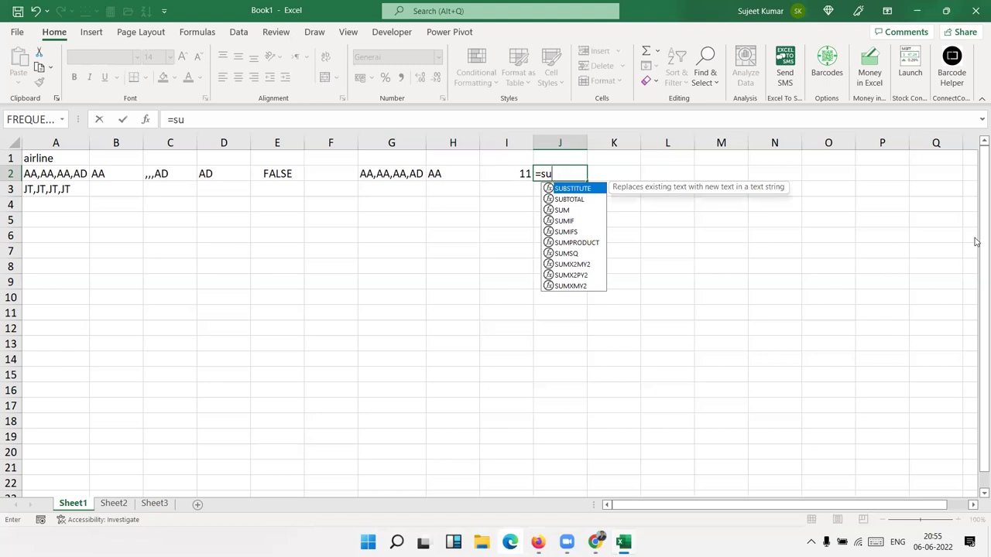
type("b")
key("Tab")
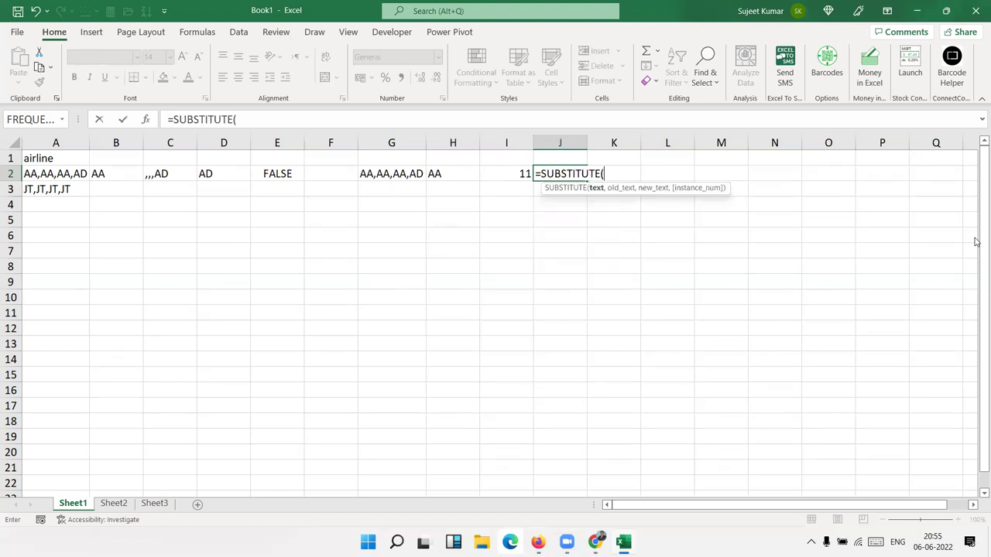
key("Left")
key("Left")
key("Left")
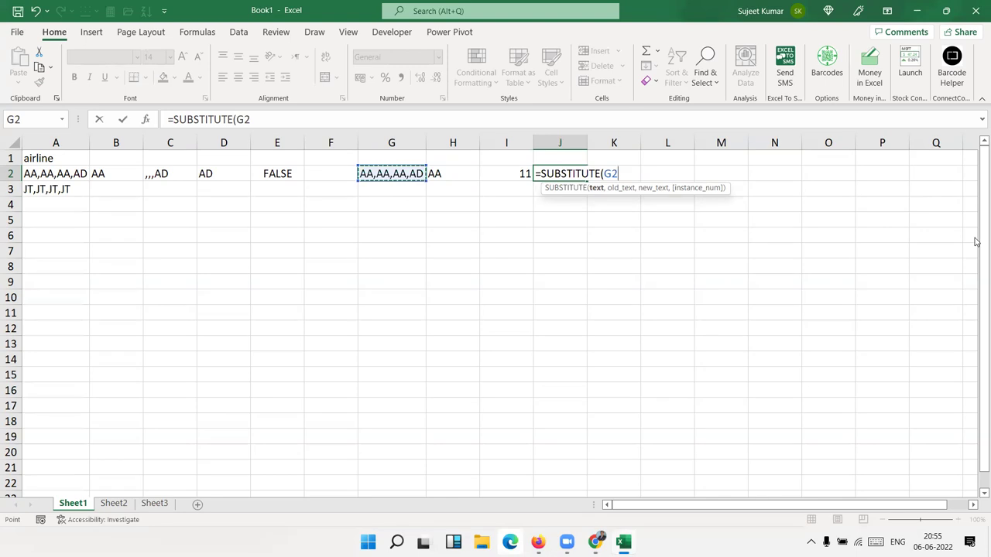
type(",")
key("Left")
key("Left")
type(",\"\")")
key("Return")
key("Up")
key("Right")
Enter =LEN(J2) in K2 for the length without AA.
type("=lem")
key("BackSpace")
type("n")
key("Tab")
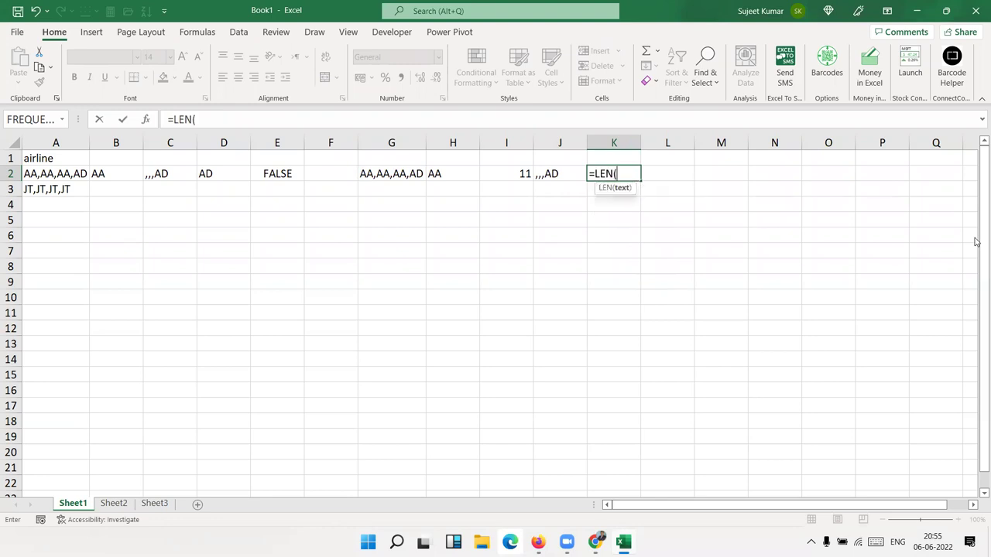
key("Left")
key("ctrl+Return")
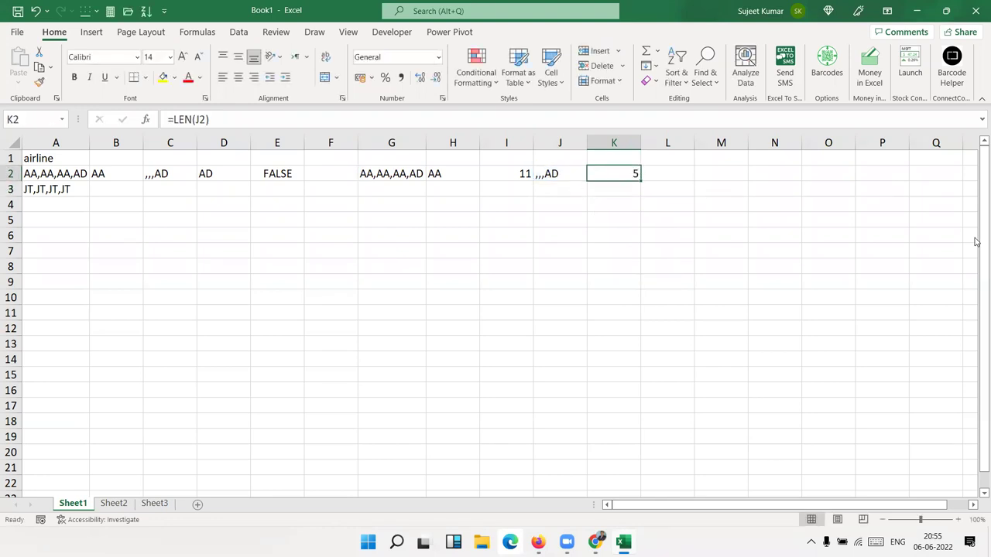
Enter =I2-K2 in L2 for the length difference.
key("Left")
key("Left")
key("Right")
key("Right")
key("Right")
type("=")
key("Left")
key("Left")
key("Left")
type("-")
key("Left")
key("Return")
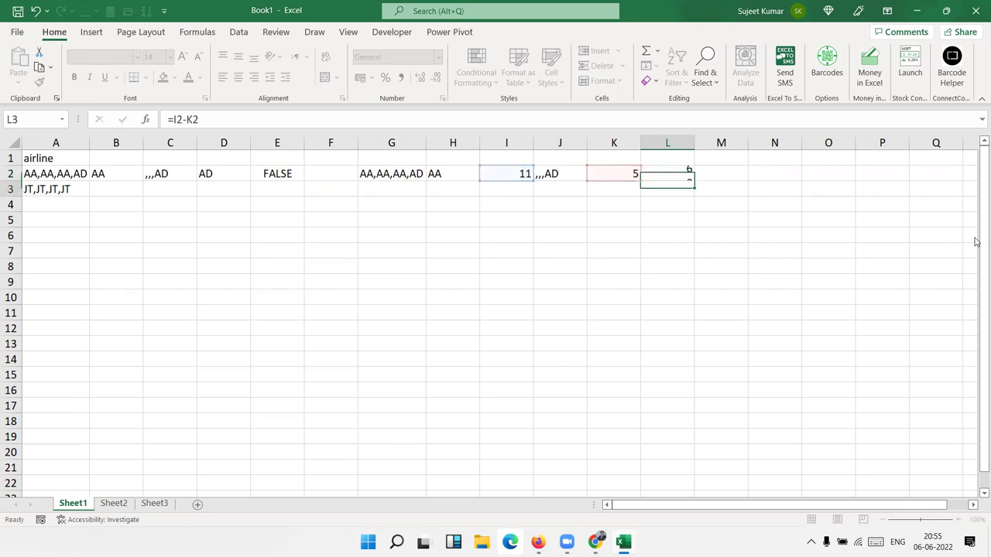
key("Up")
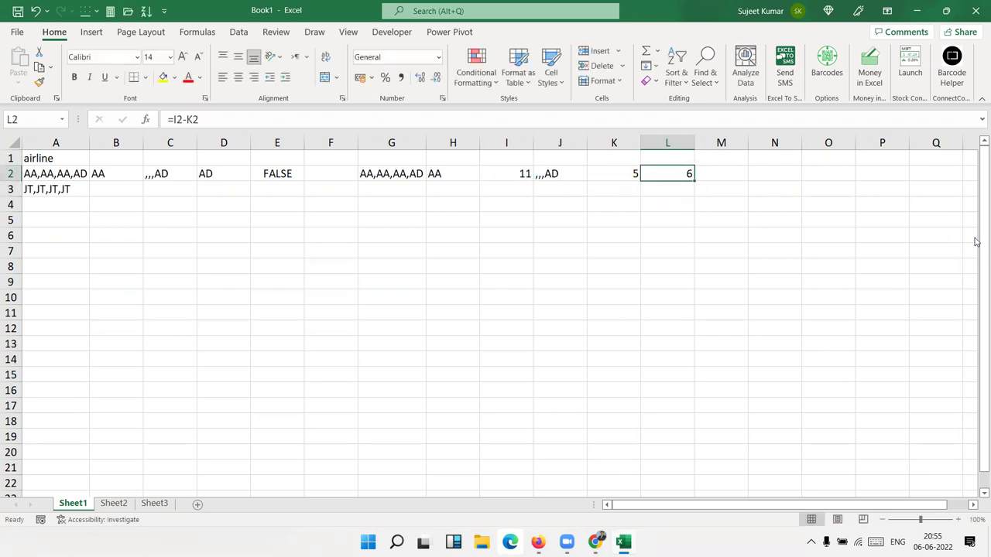
Clear the trial calculations from H2:L2.
key("Left")
key("Left")
key("Left")
key("Left")
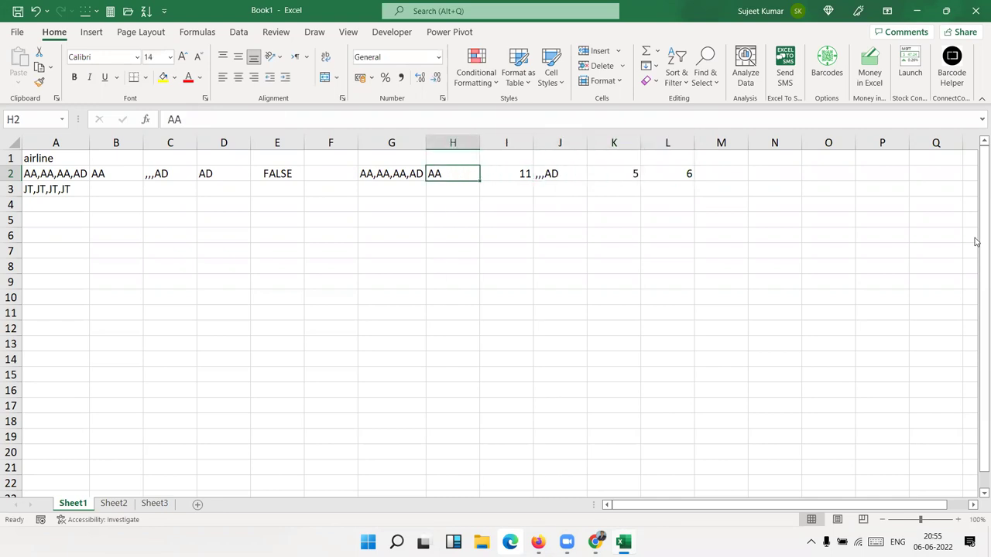
key("shift+Right")
key("shift+Right")
key("shift+Right")
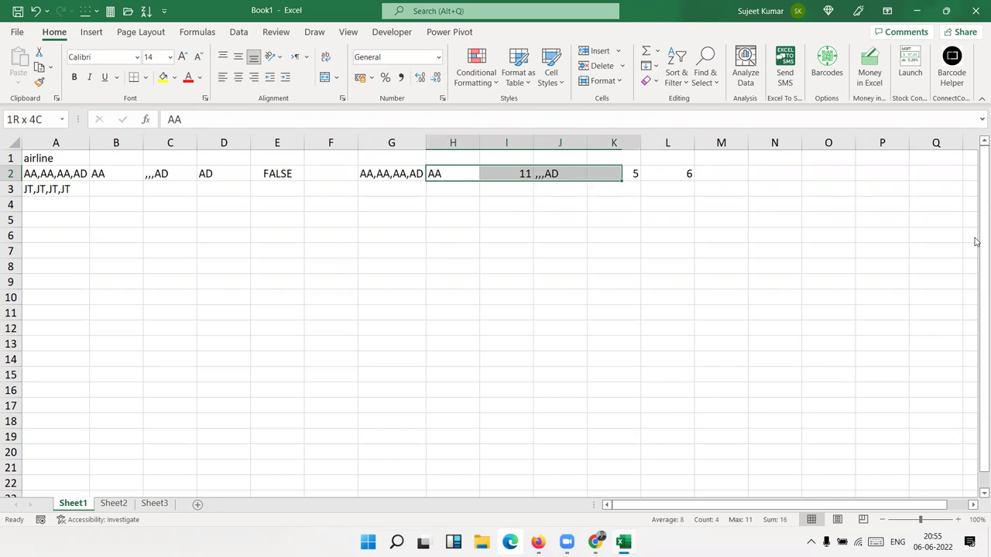
key("shift+Right")
key("Delete")
key("Left")
key("Right")
type("=")
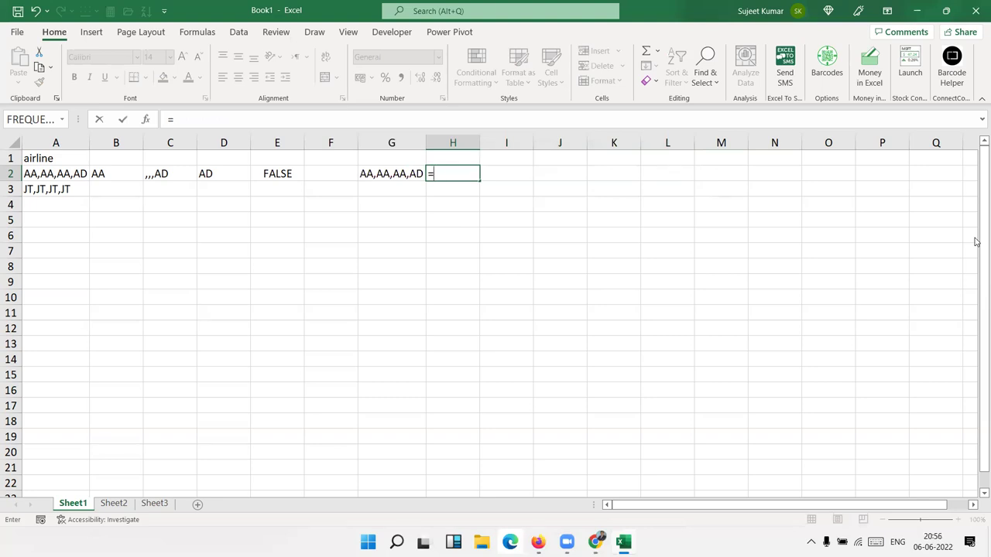
type("le")
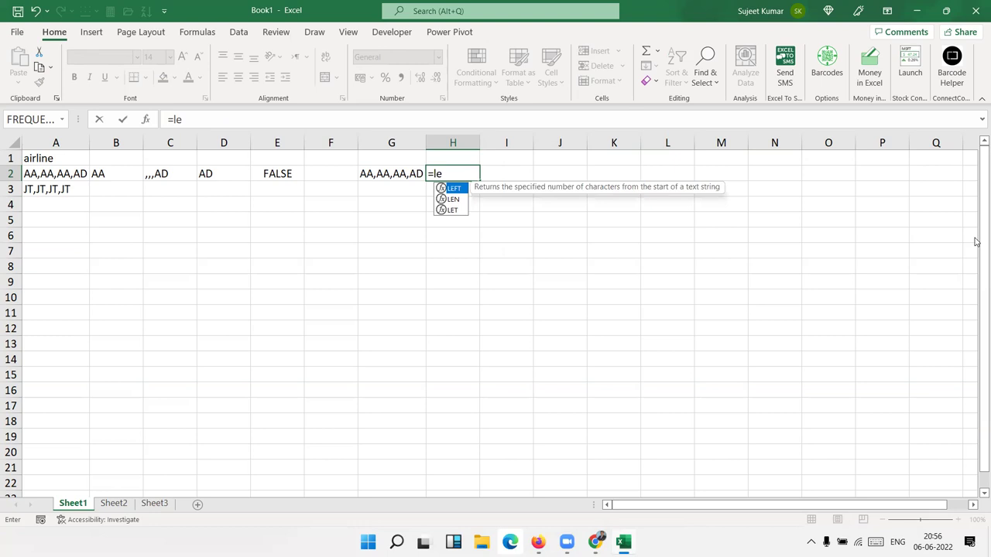
Correct H2 to =LEN(G2) so it returns G2's length, 11.
key("Tab")
key("Left")
type(")")
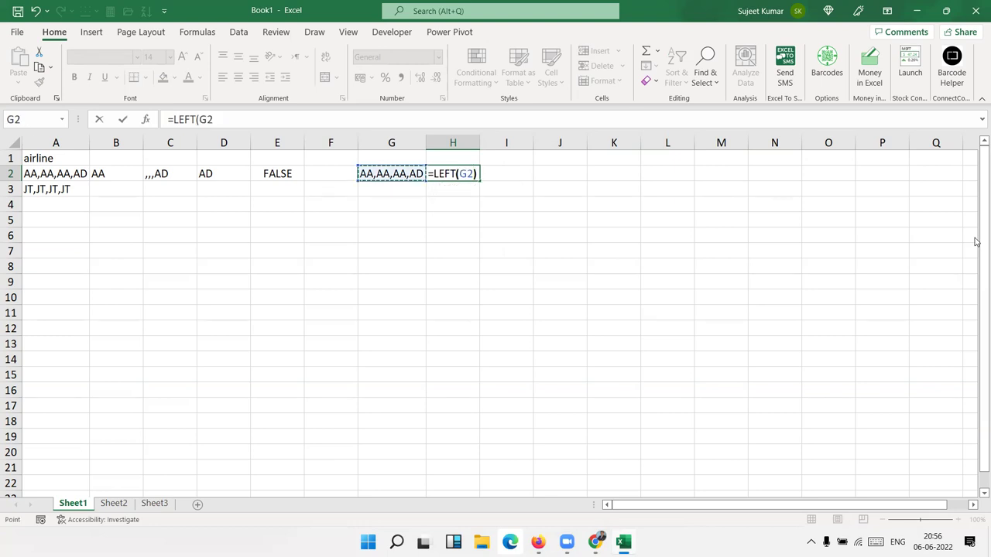
key("BackSpace")
key("BackSpace")
key("BackSpace")
key("BackSpace")
key("BackSpace")
type("n")
key("Tab")
key("Left")
key("Return")
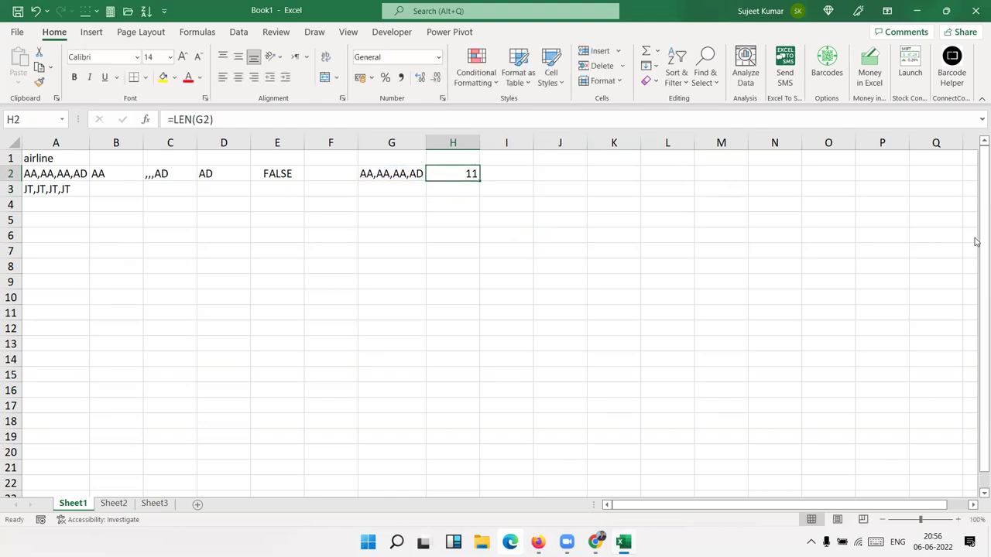
Enter =SUBSTITUTE(G2,"AA","") in I2, fixing the missing comma, so it shows ,,,AD.
key("Right")
type("=su")
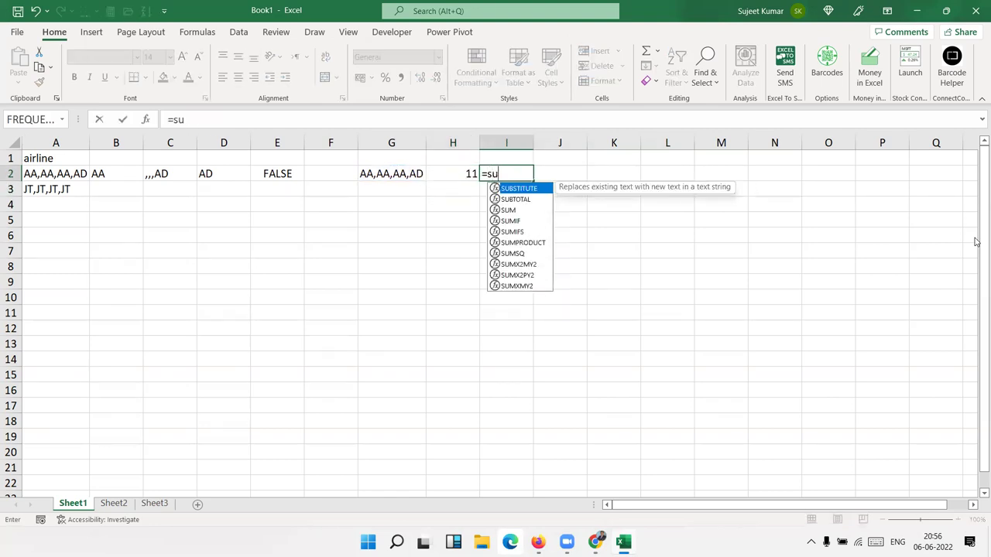
type("b")
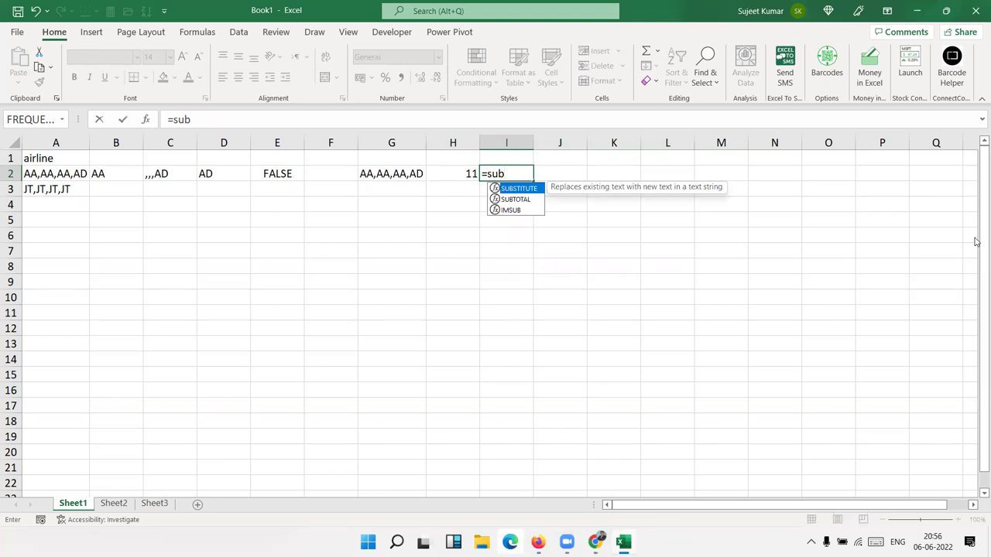
key("Tab")
key("Left")
key("Left")
type("\",\"")
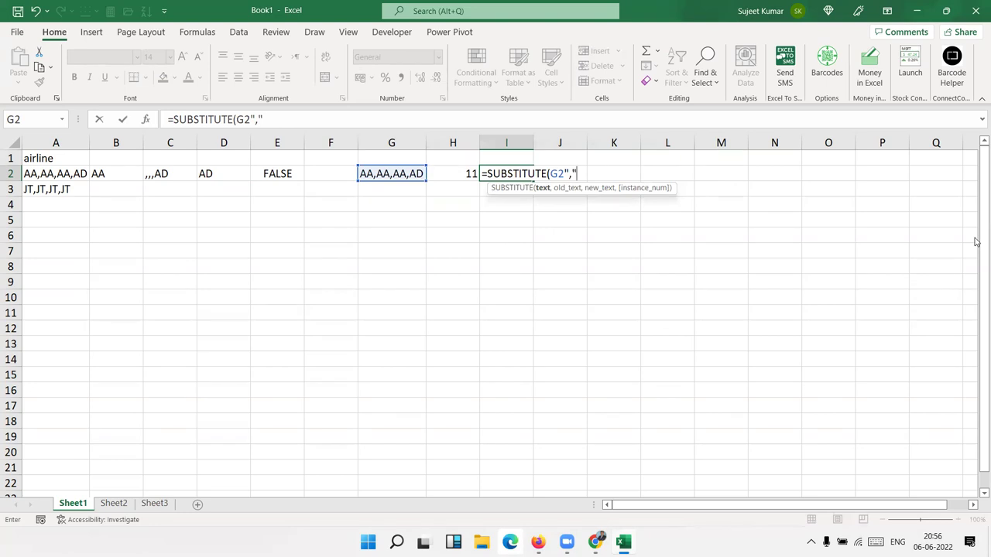
key("BackSpace")
key("BackSpace")
type("AA\"")
type(",\"\"")
key("Return")
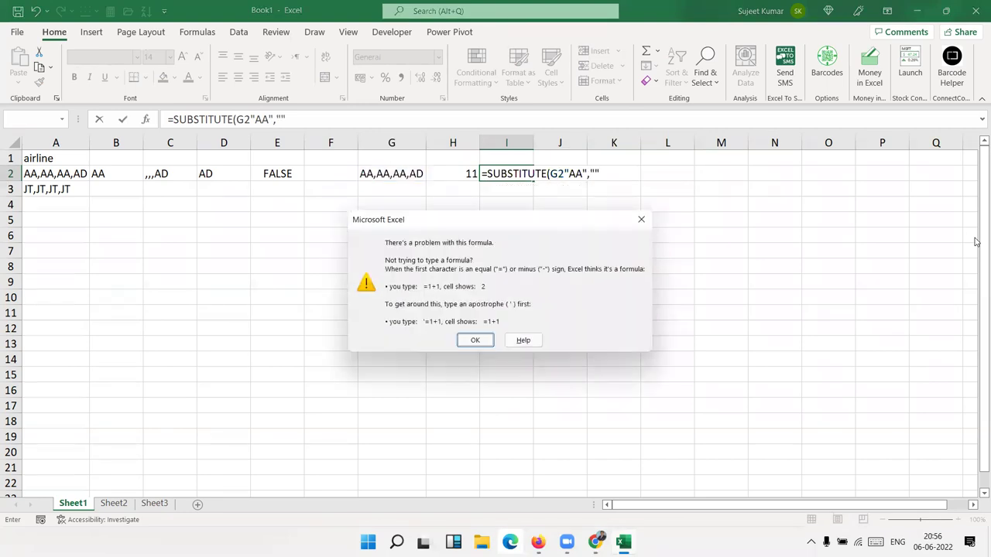
key("Return")
key("Right")
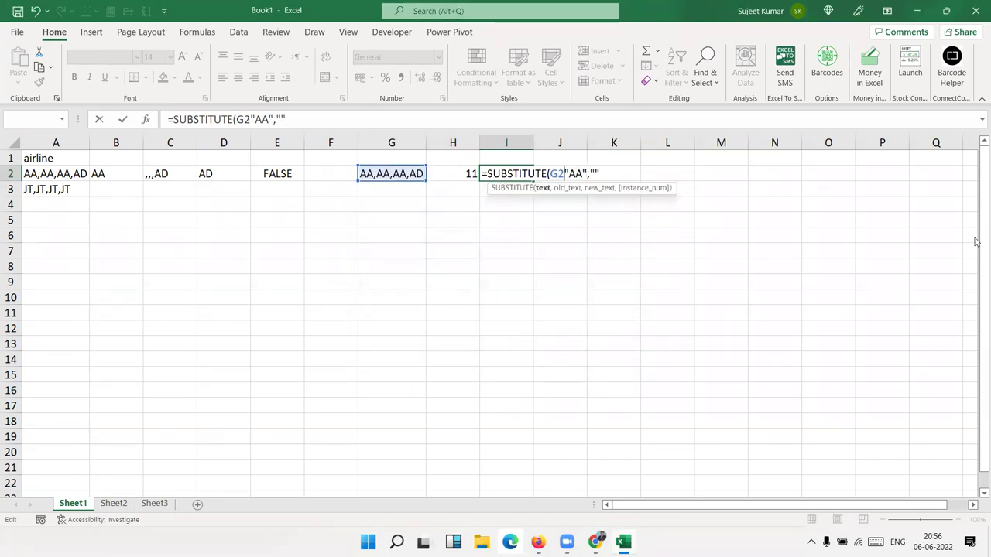
type(",")
key("Return")
Enter =LEN(I2) in J2, giving 5.
key("Up")
key("Right")
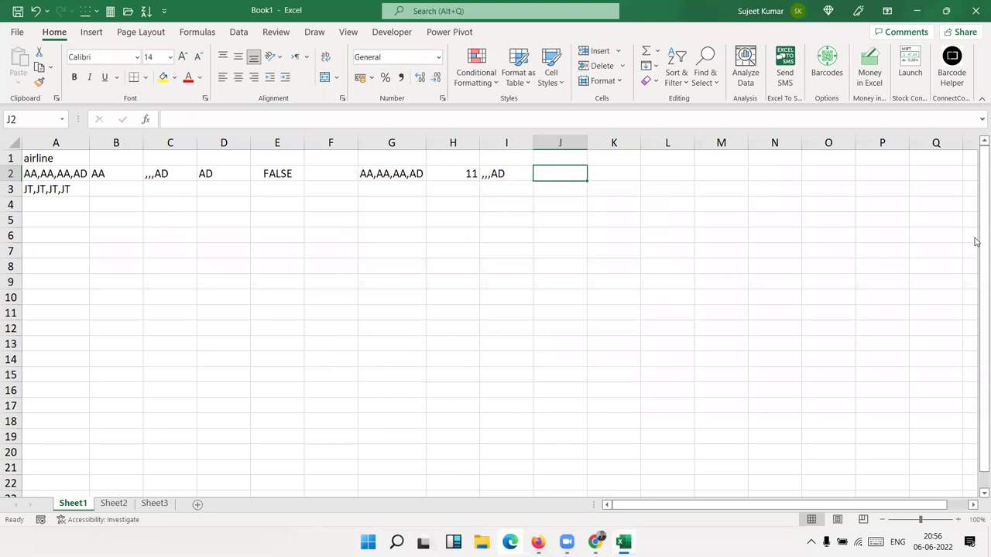
type("=le")
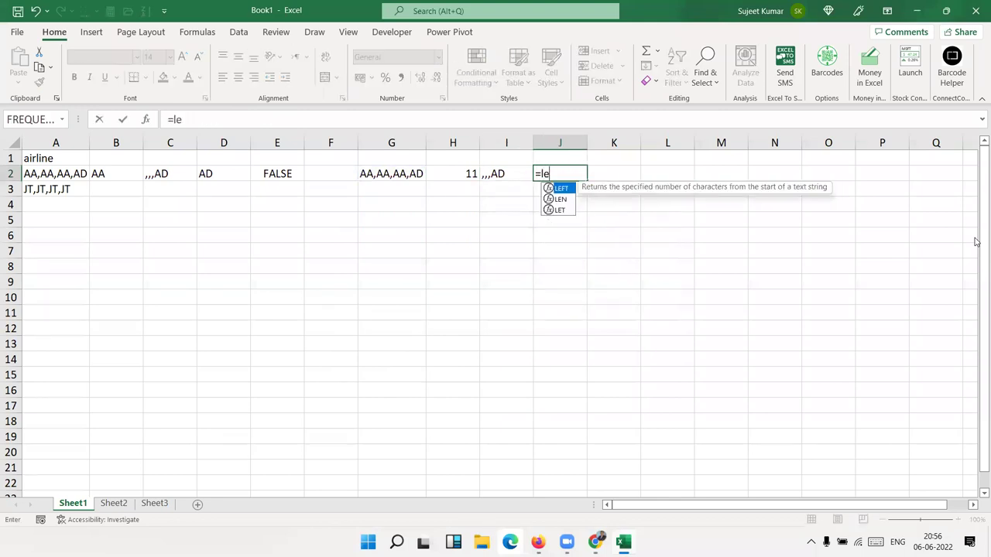
type("n")
key("Tab")
key("Left")
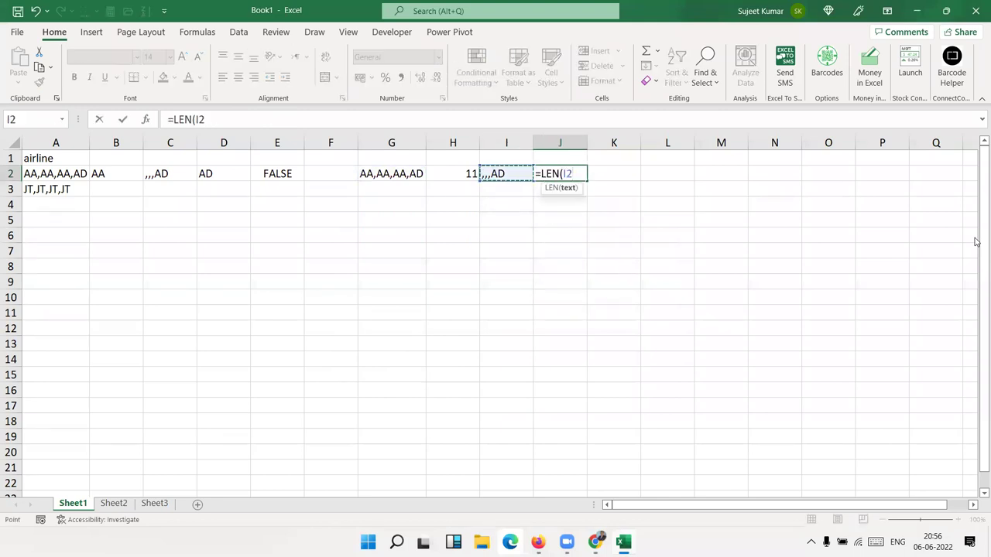
type(")")
key("ctrl+Return")
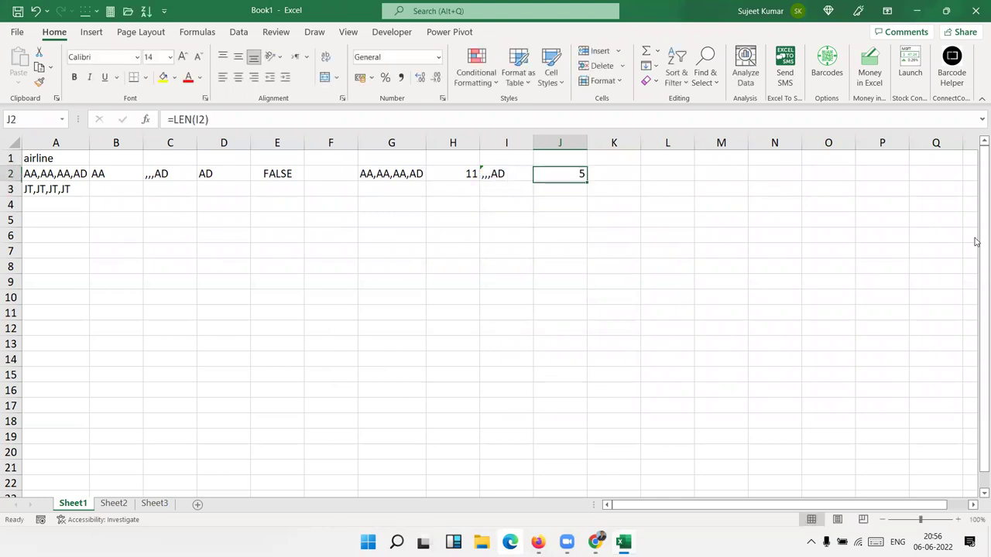
Enter =H2-J2 in K2, giving a difference of 6.
key("Right")
type("=")
key("Left")
key("Left")
key("Left")
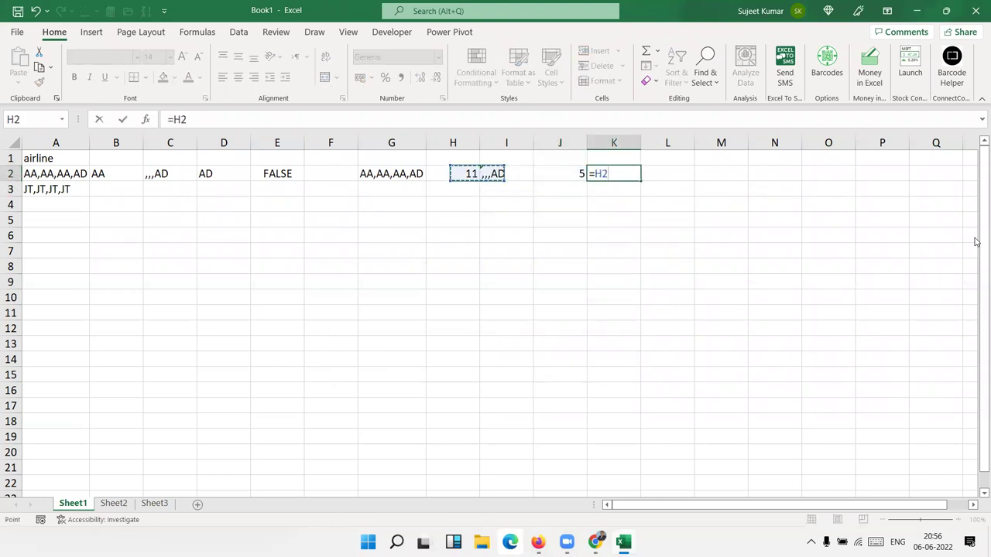
type("-")
key("Left")
key("Return")
key("Up")
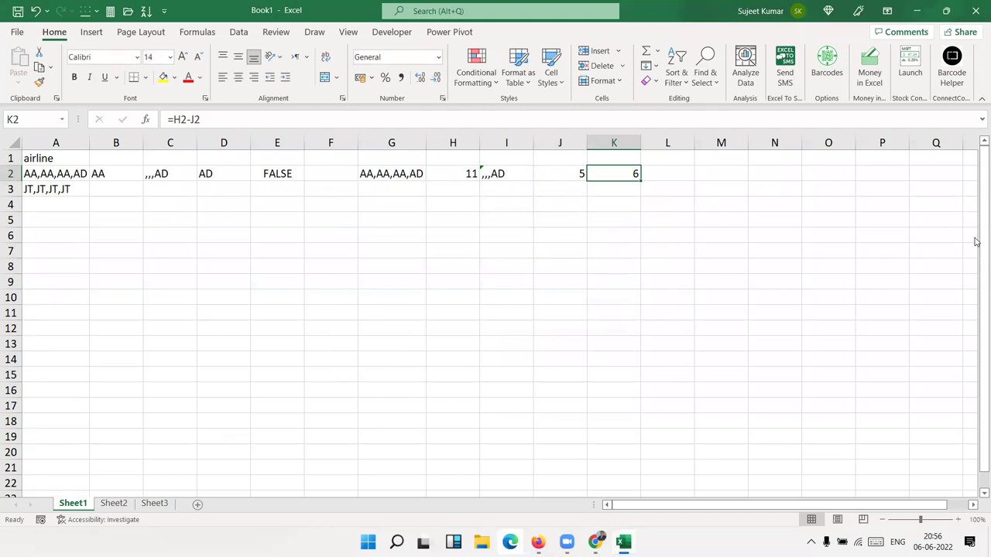
Enter =K2/2 in L2 to get the AA count of 3.
key("Right")
type("=")
key("Left")
key("Down")
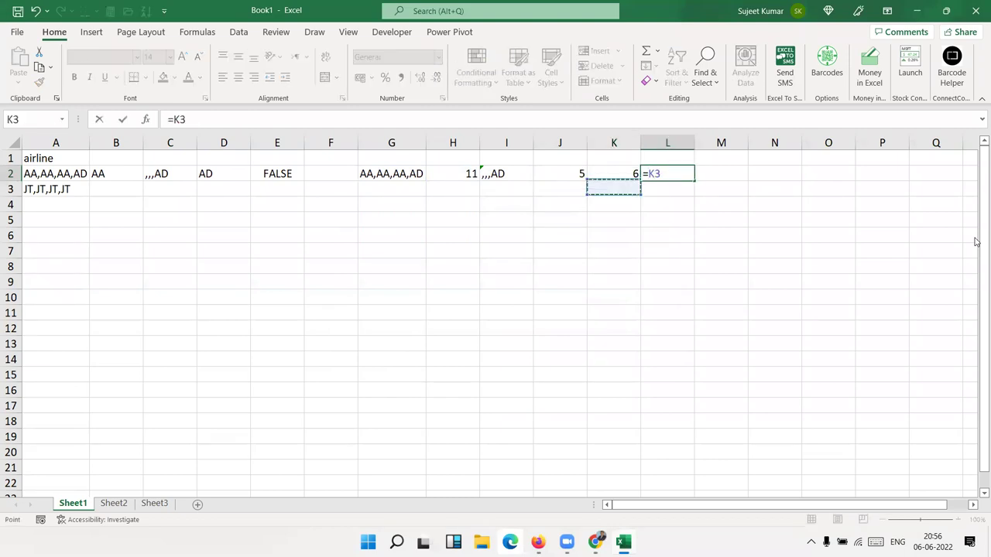
key("Up")
type("/2")
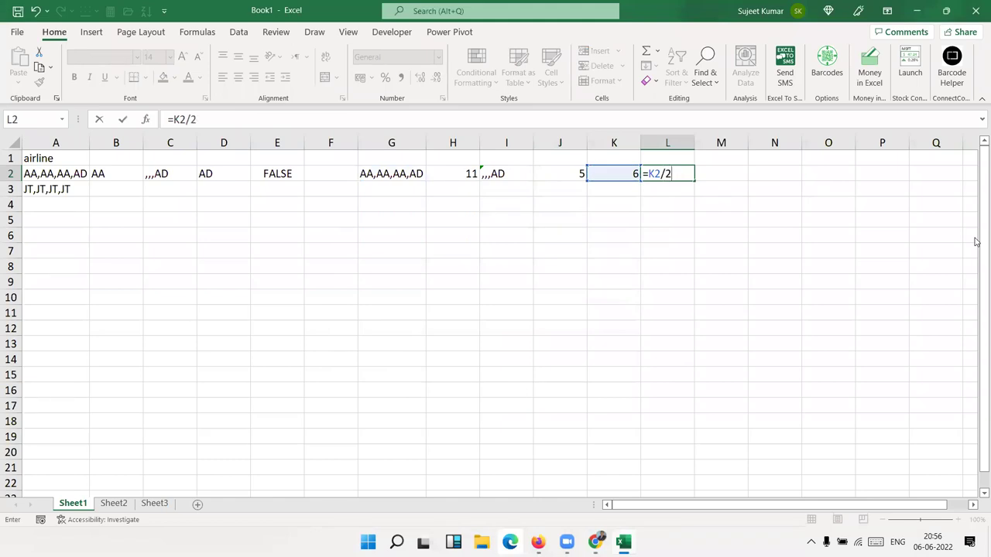
key("Return")
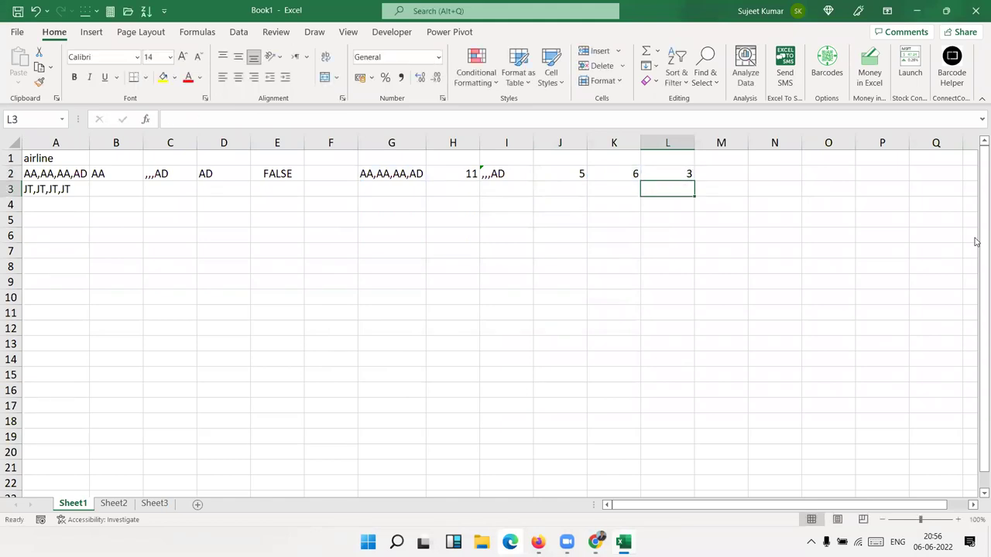
key("Up")
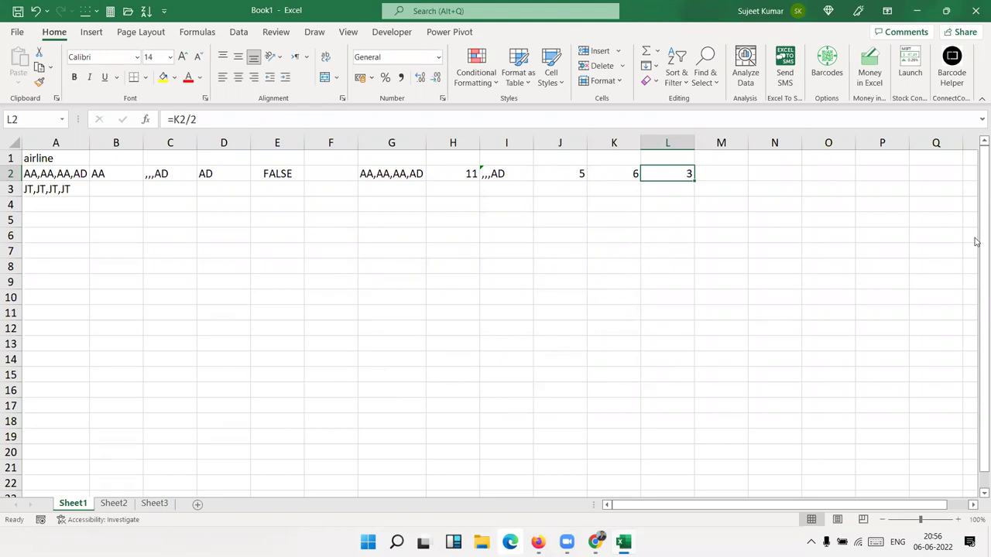
key("Left")
key("Left")
key("Left")
key("Left")
key("Right")
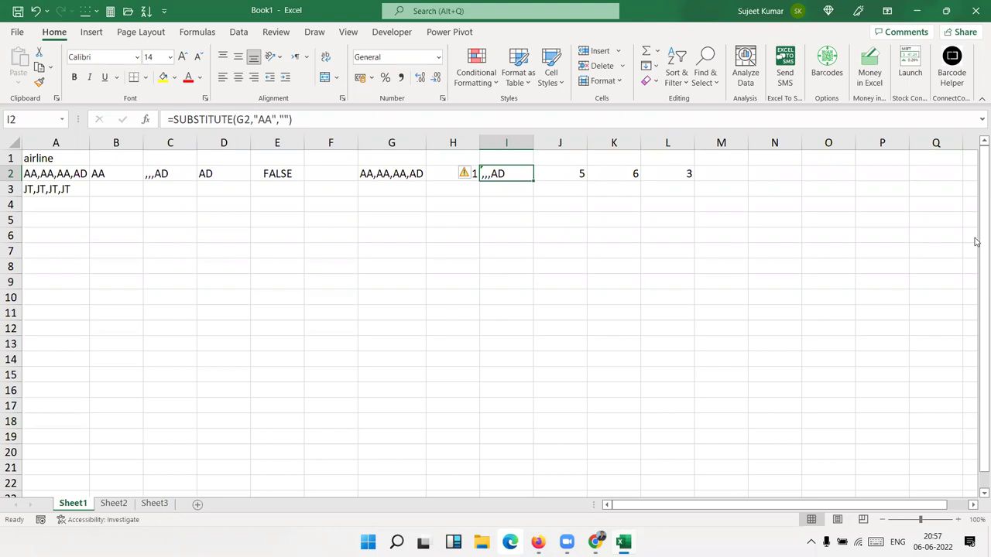
key("Right")
key("Left")
key("Left")
key("Left")
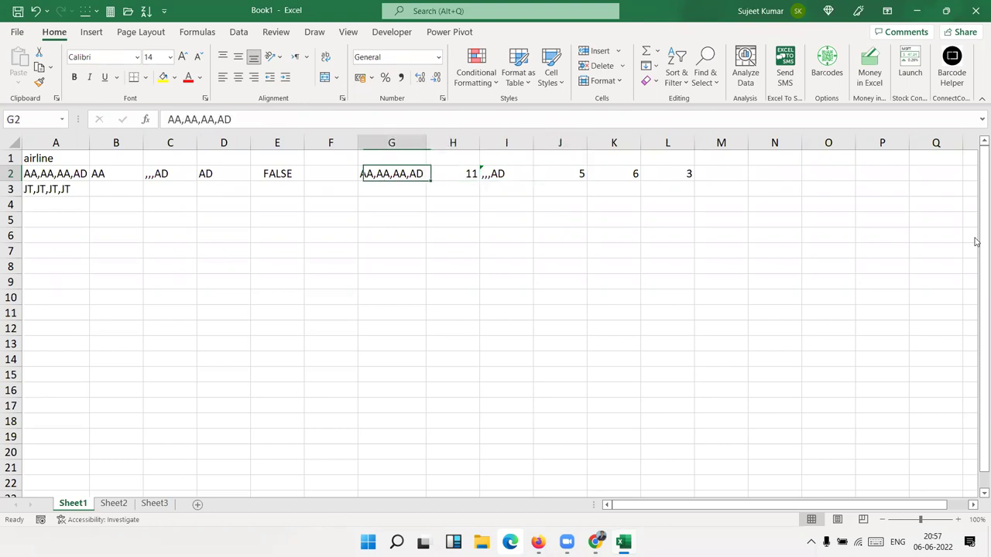
left_click(245, 115)
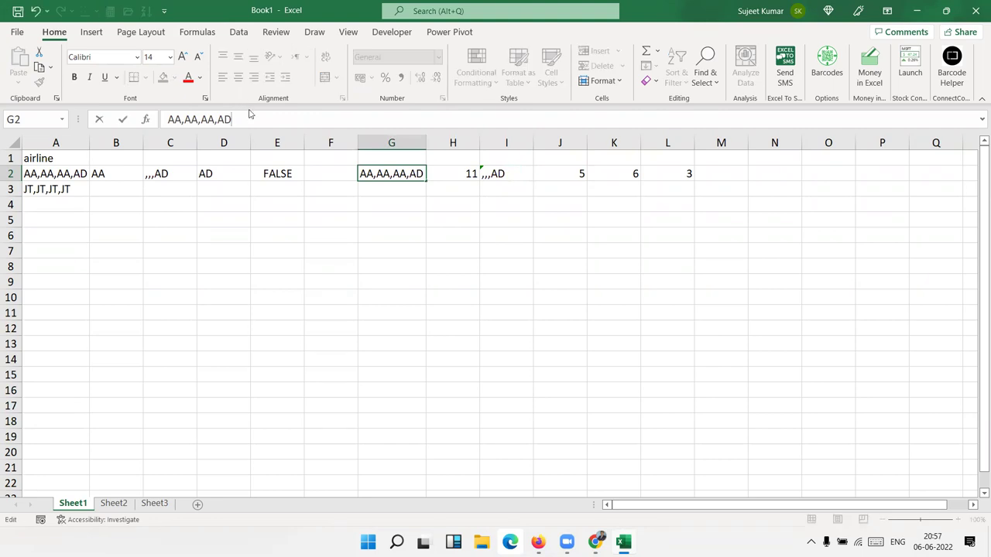
key("Return")
key("Up")
key("Right")
key("Right")
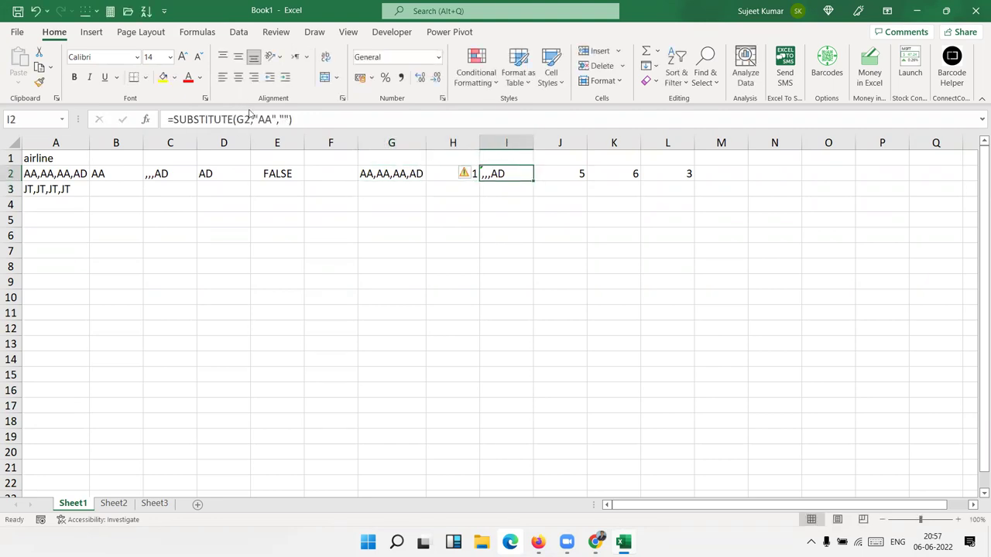
key("Right")
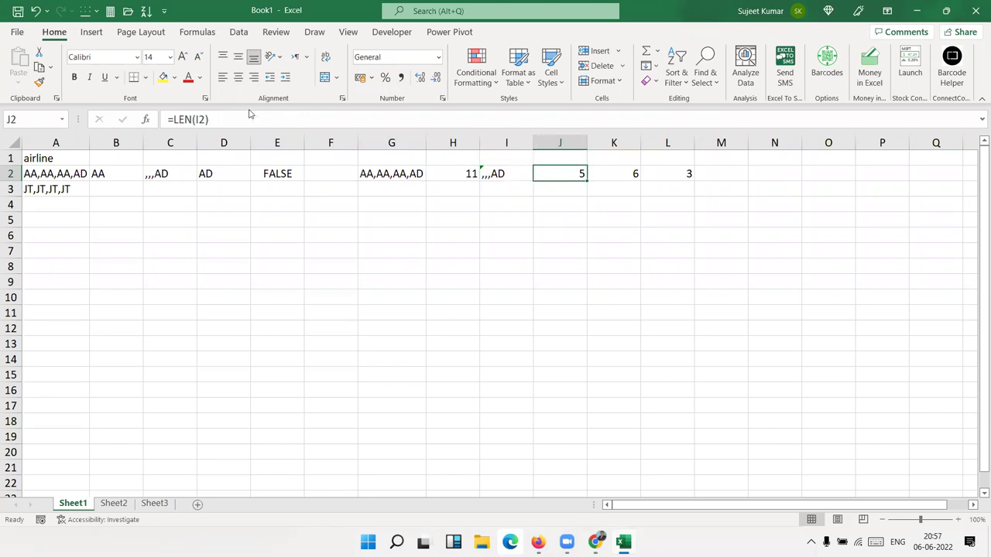
key("Left")
key("Left")
key("Left")
key("Right")
key("Right")
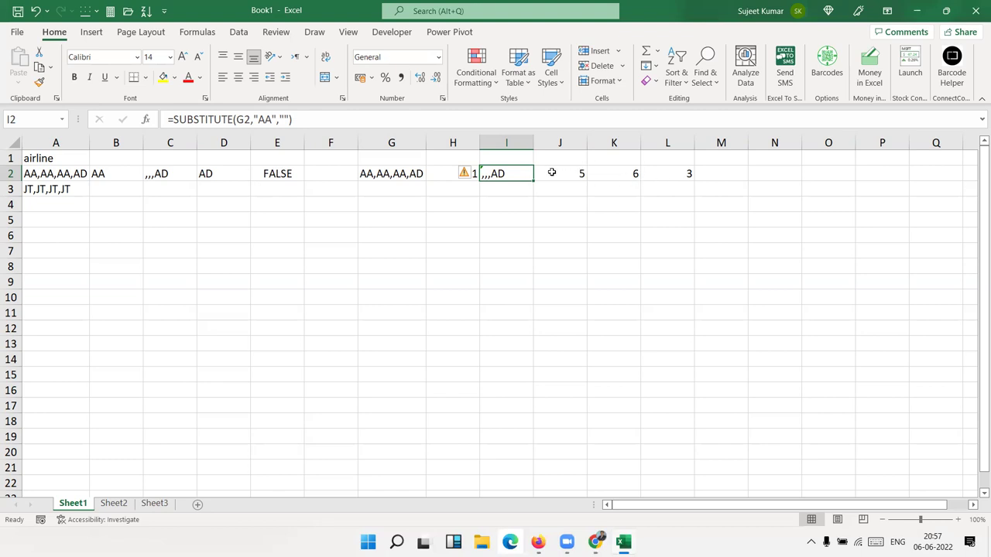
left_click(514, 192)
left_click(401, 167)
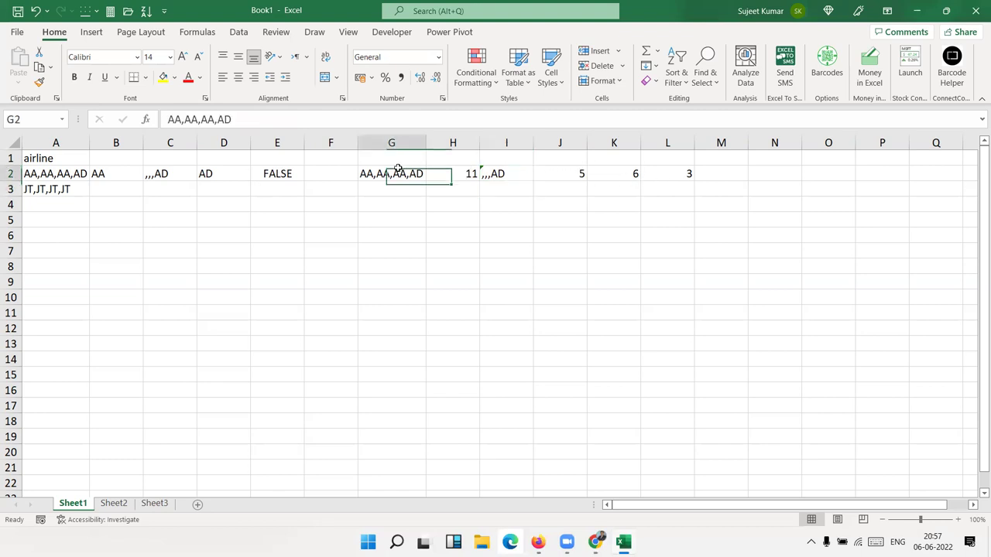
left_click(502, 172)
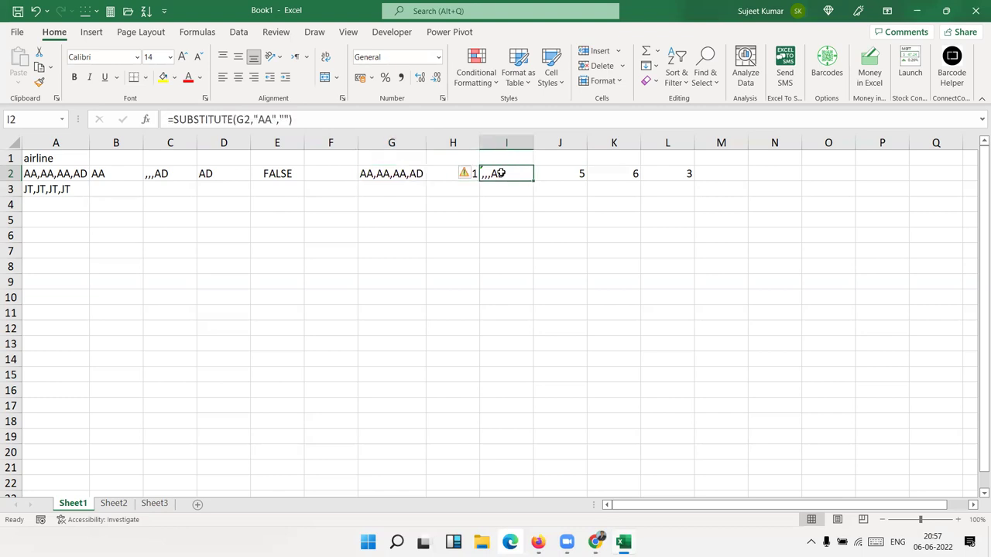
left_click(390, 170)
double_click(417, 172)
type("AA,")
key("Return")
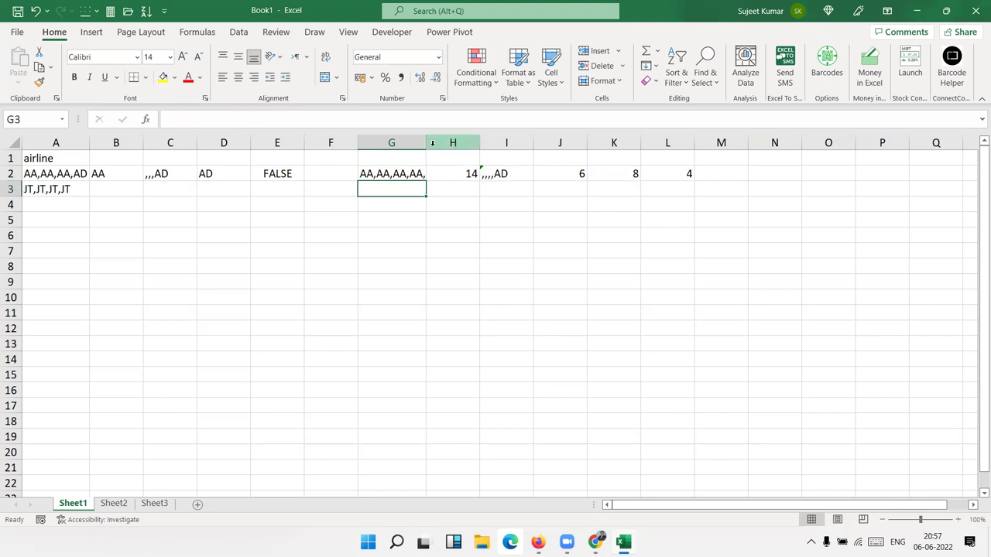
left_click(432, 143)
double_click(425, 142)
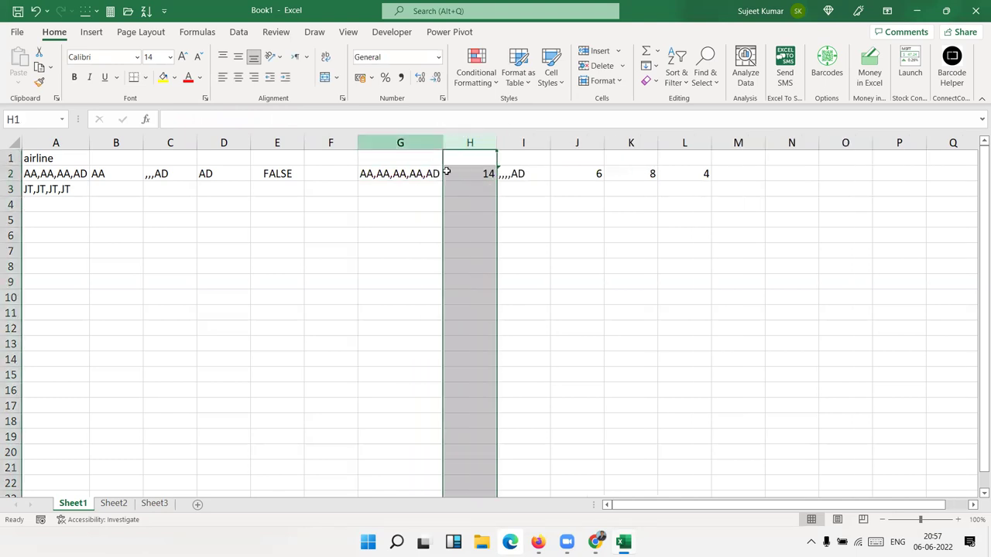
left_click(435, 174)
left_click(394, 121)
type(",")
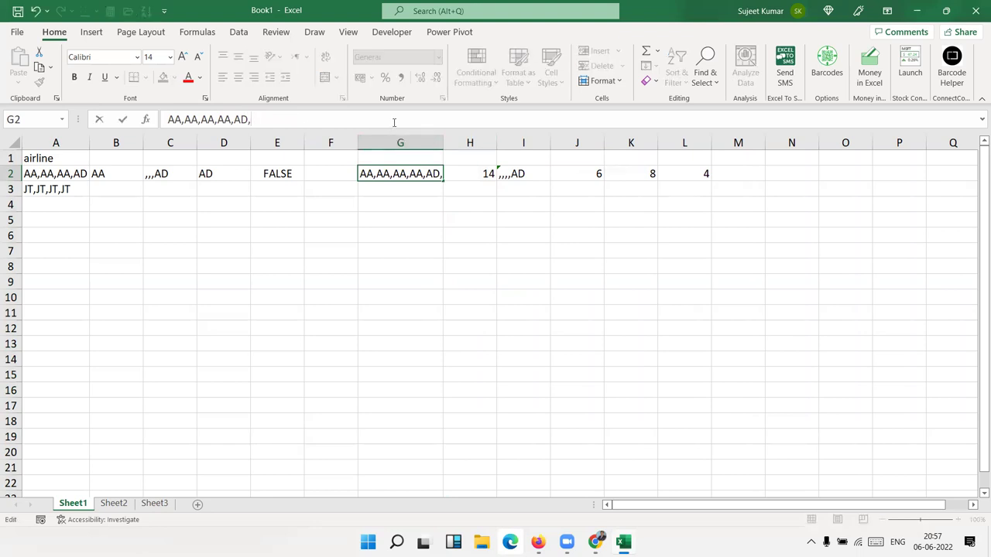
type("AA")
key("Return")
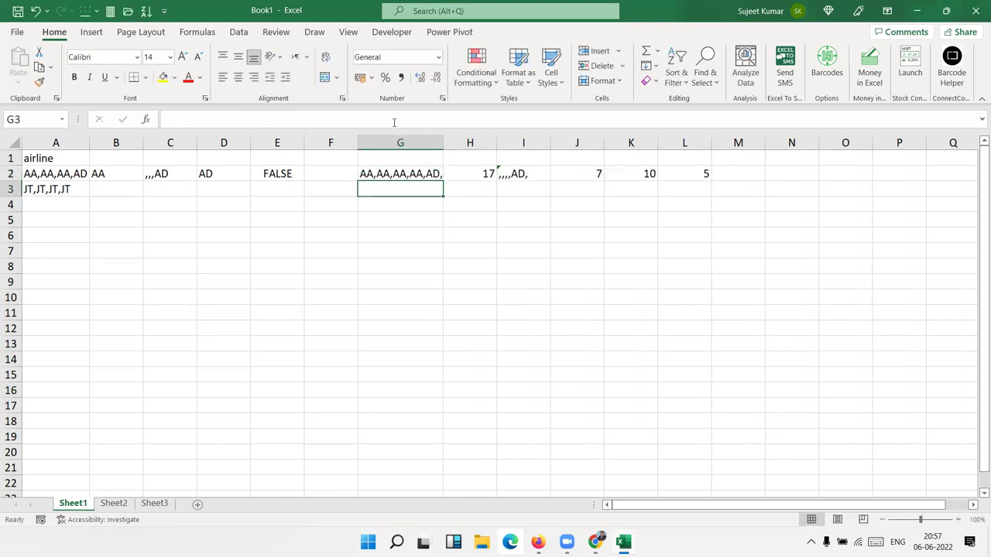
key("Up")
key("ctrl+z")
key("ctrl+z")
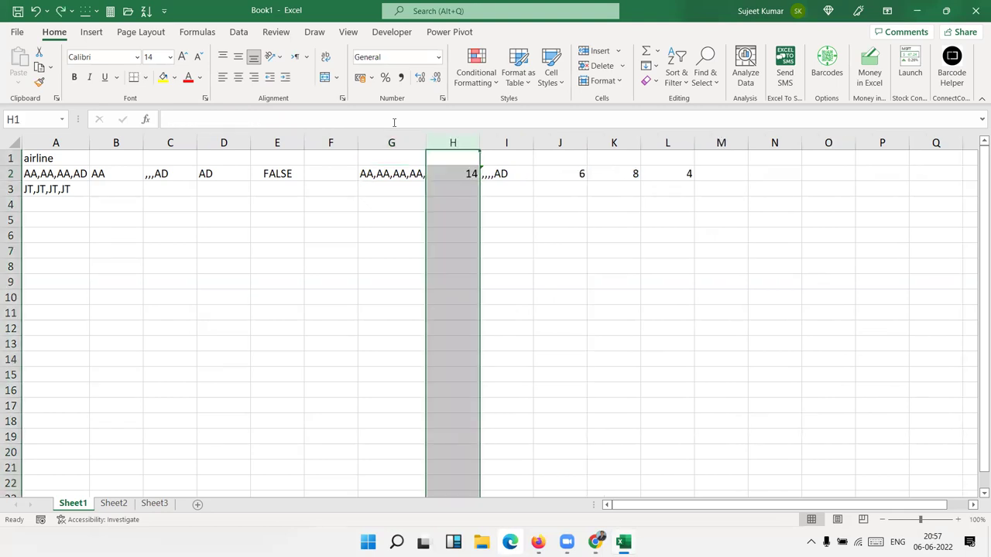
key("Left")
key("Down")
key("ctrl+y")
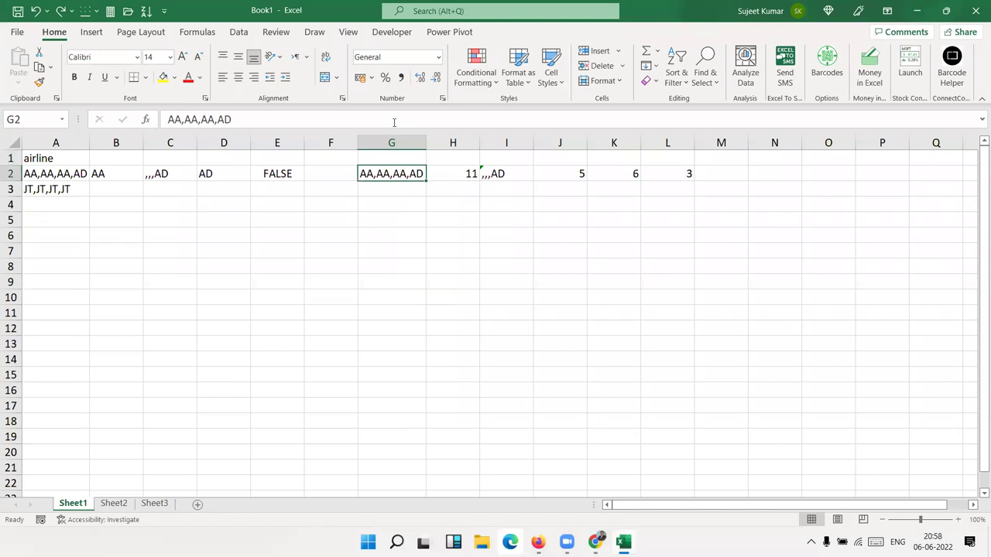
key("Right")
key("Right")
key("Right")
key("Right")
key("Right")
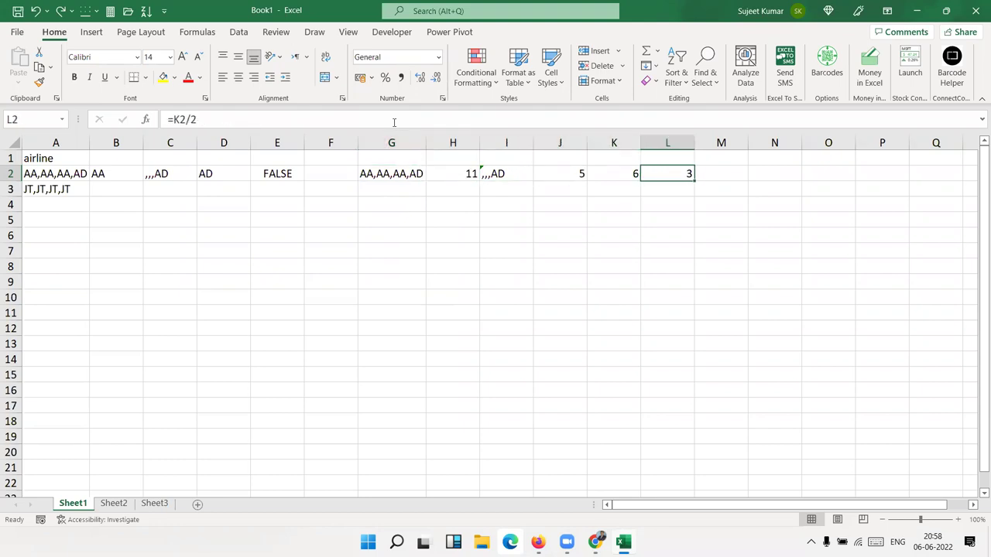
key("F2")
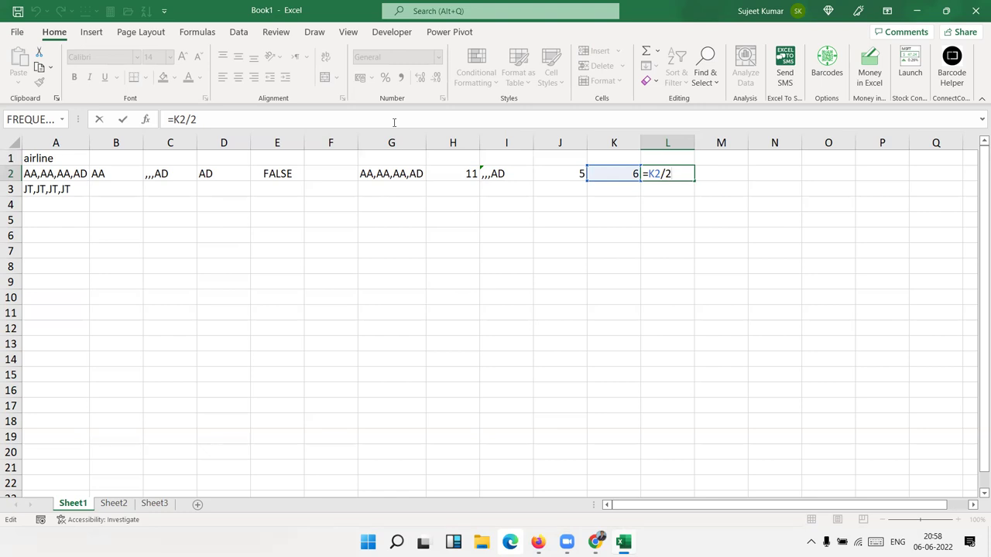
key("Return")
key("Down")
key("Down")
key("Left")
key("Left")
key("Left")
key("Left")
key("Left")
key("Left")
key("Left")
key("Left")
key("Down")
key("Left")
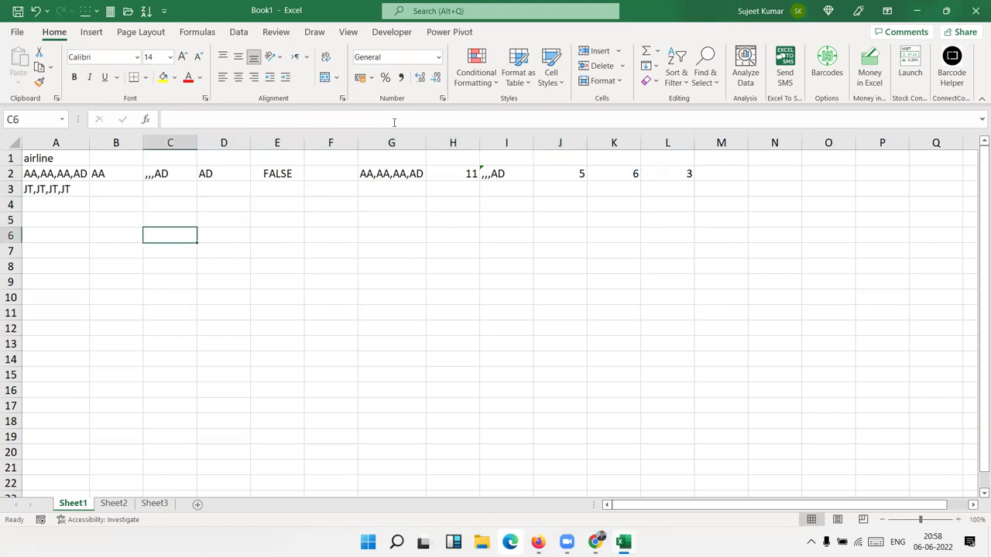
Enter a person's full name in C6 and autofit column C to it.
key("Right")
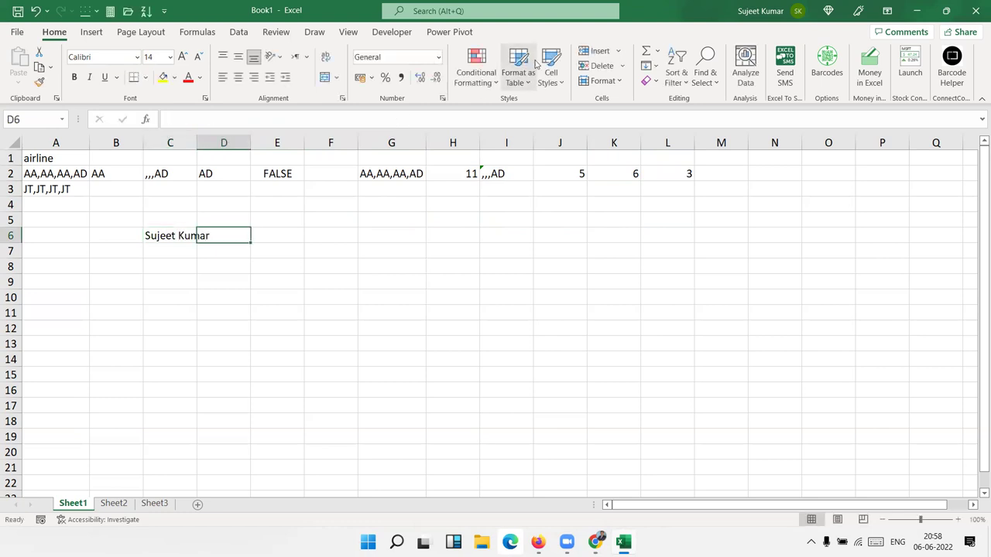
double_click(196, 141)
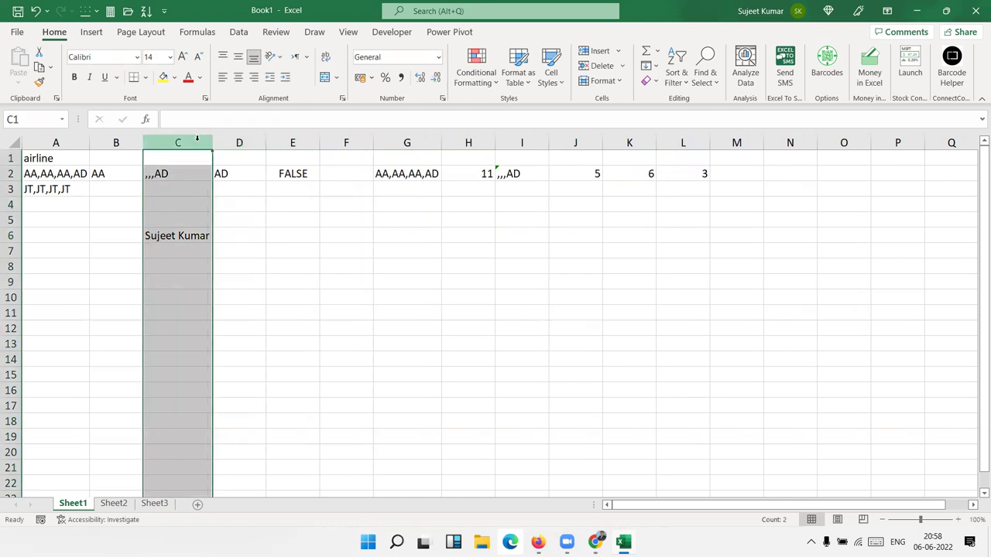
left_click(254, 230)
Enter =LEFT(C6,5) in D6, then correct it to =LEFT(C6,6) to extract the first name.
type("=")
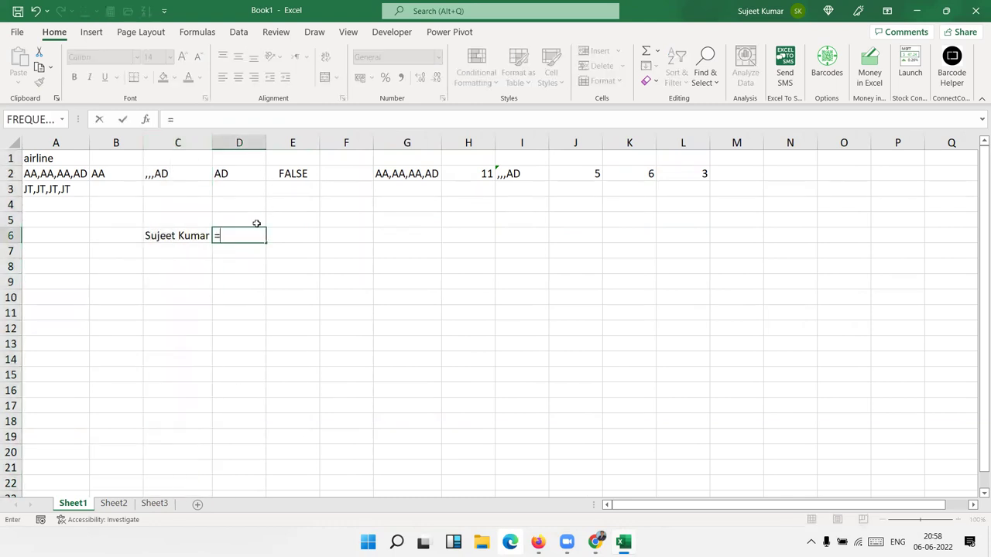
type("le")
key("Tab")
key("Left")
type(",5")
key("Return")
key("Up")
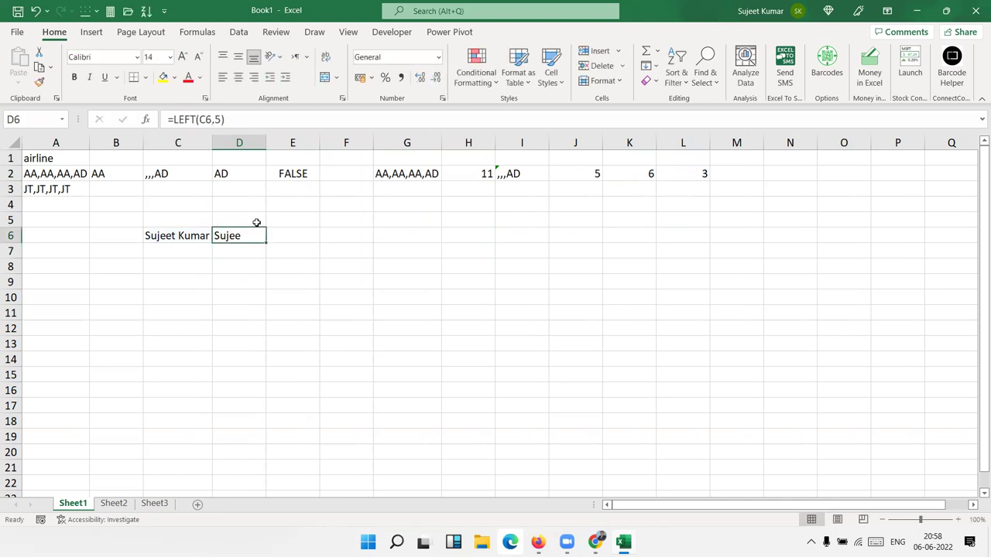
left_click(220, 119)
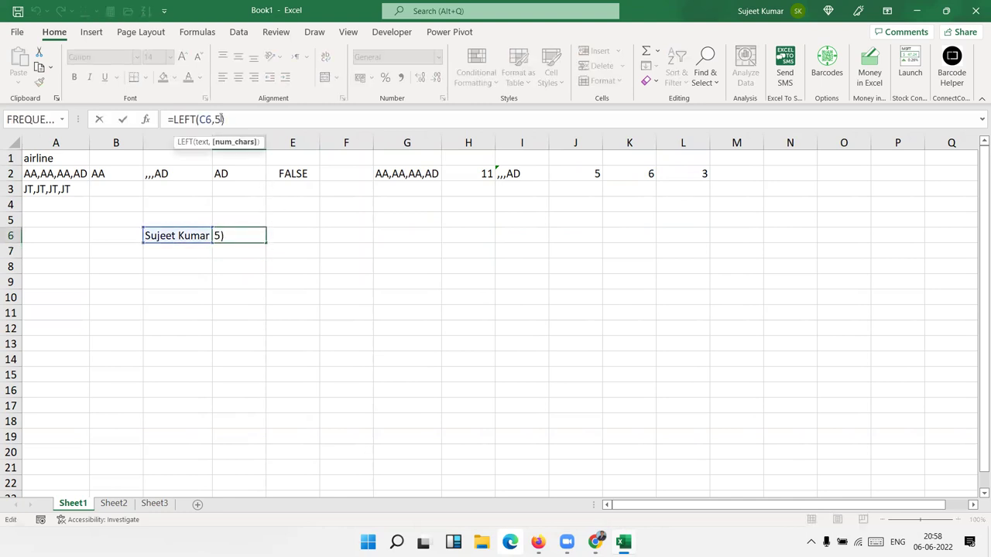
key("BackSpace")
type("6")
key("Return")
key("Up")
Enter =RIGHT(C6,5) in E6 to extract the surname.
key("Right")
type("=")
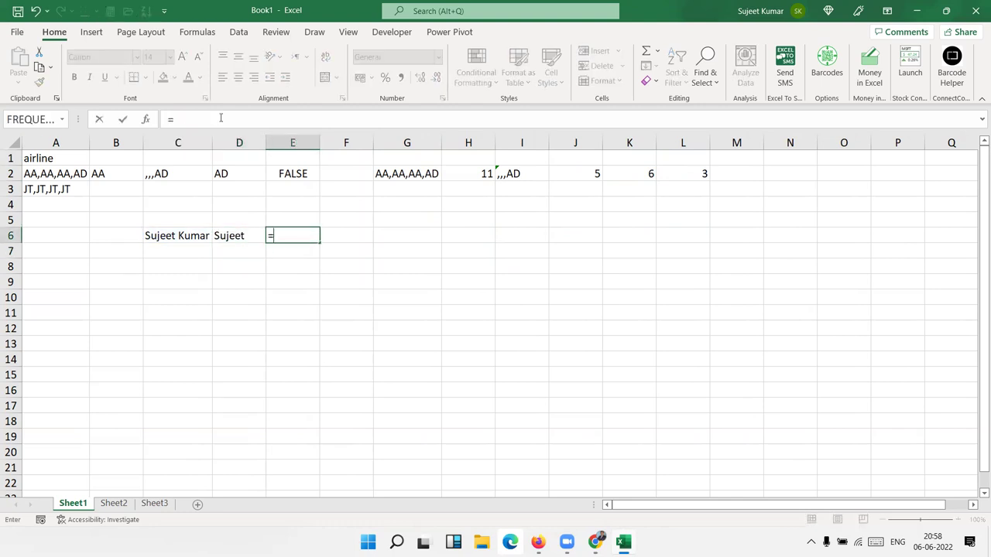
type("ri")
key("Tab")
key("Left")
key("Left")
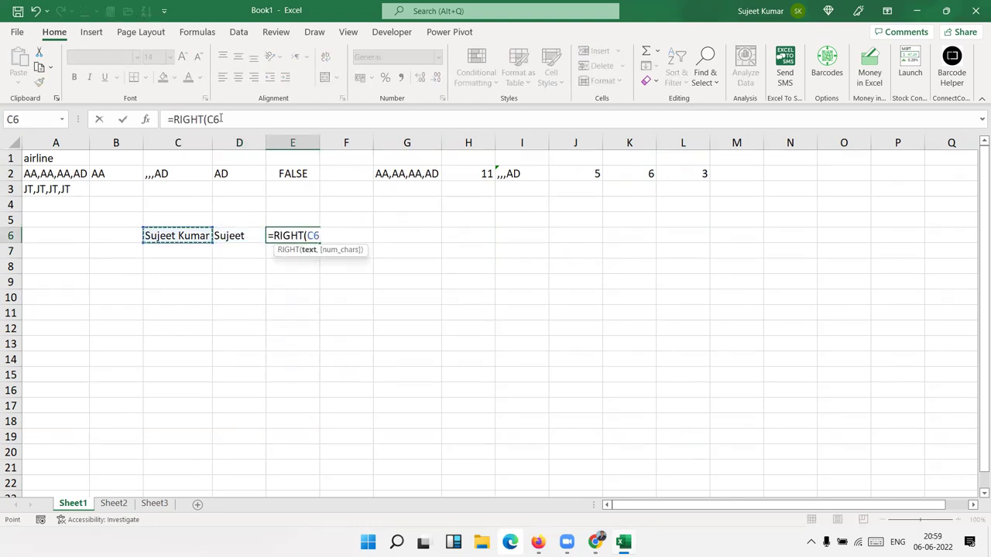
type(",5)")
key("Return")
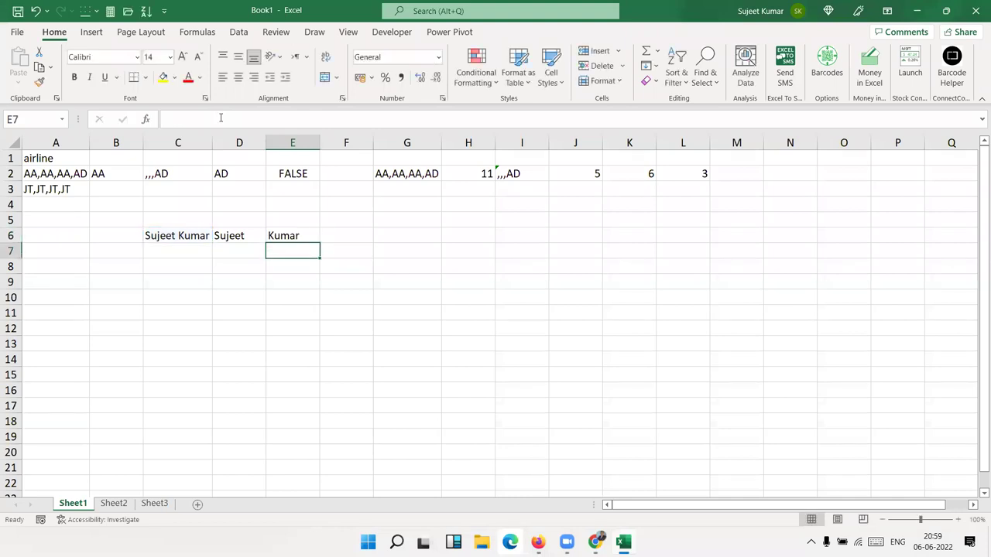
key("Left")
key("Down")
key("Left")
key("Left")
key("Down")
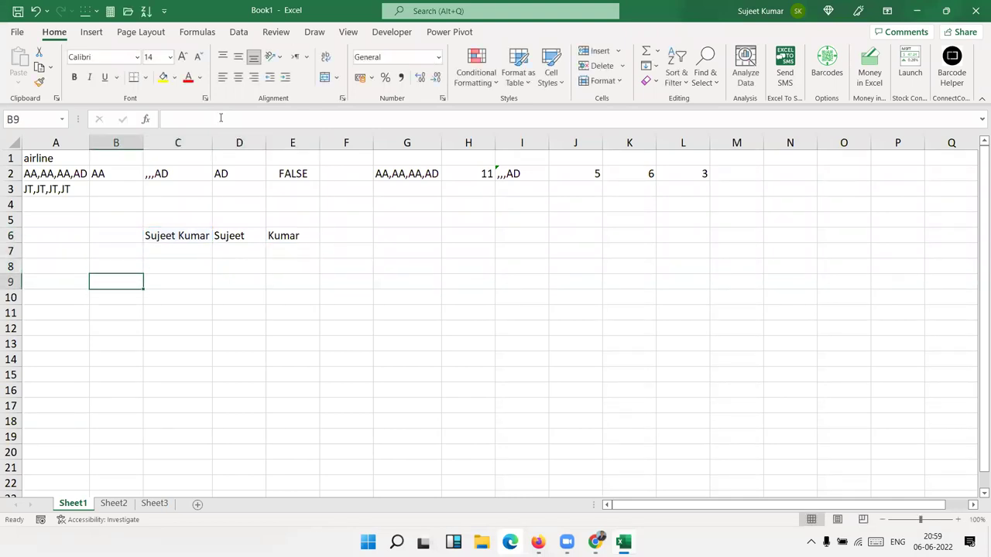
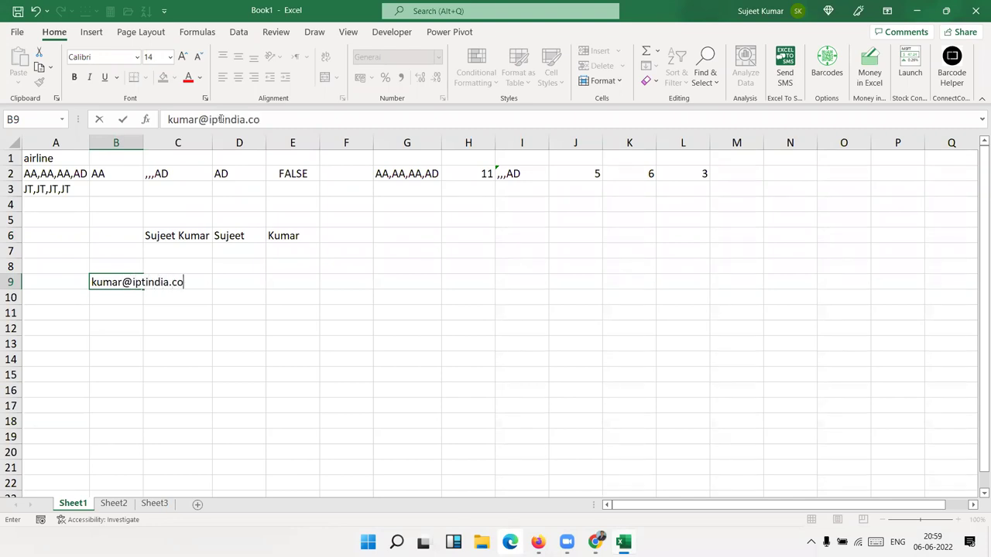
Enter a sample e-mail address in B9 and the heading Site in E8.
key("Return")
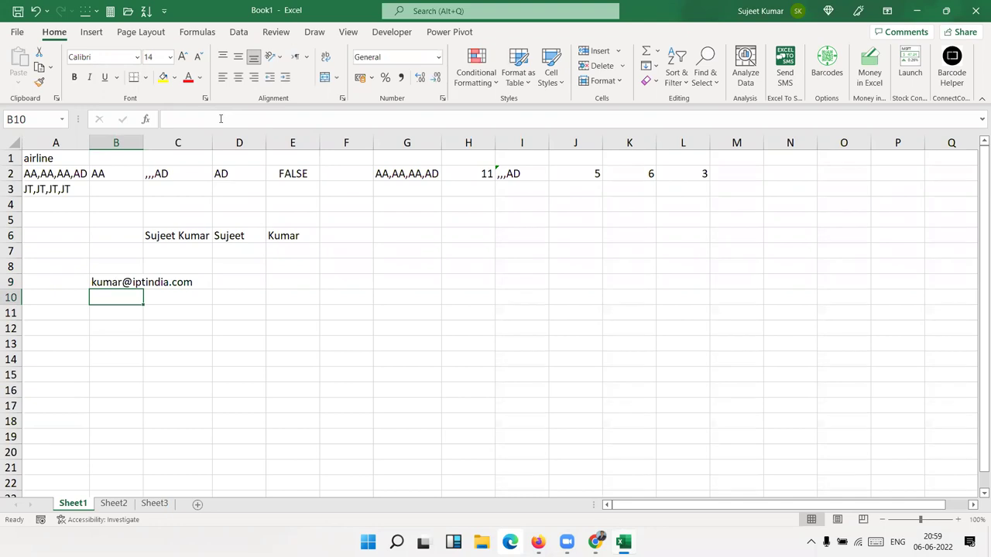
left_click(272, 268)
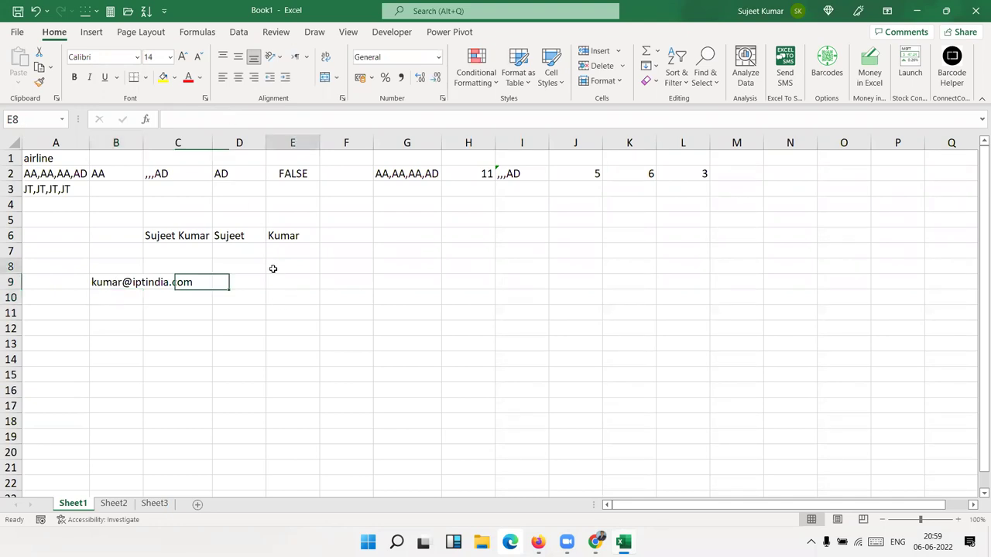
type("Site")
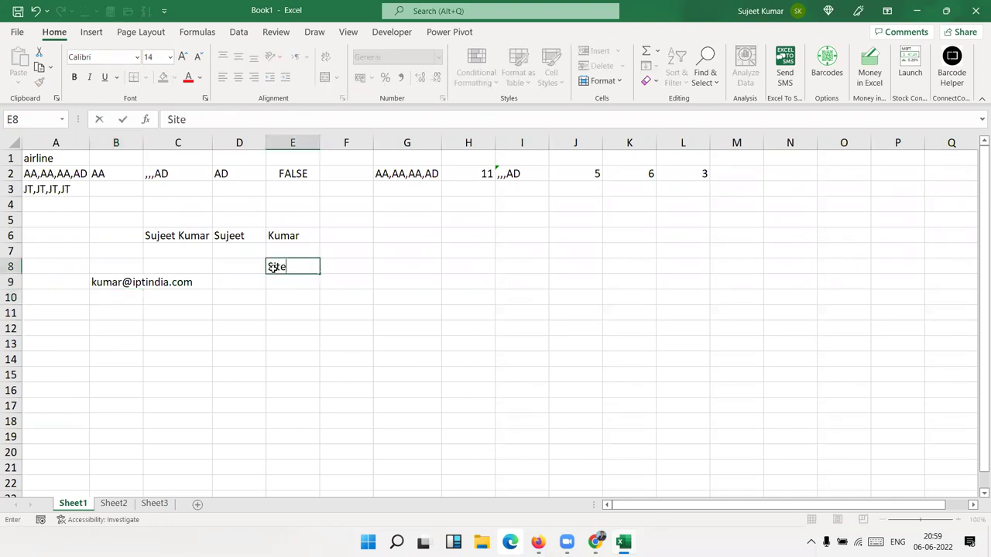
key("Tab")
Remove the stray Name heading from F8 and add the heading id in D8.
type("Name")
key("Return")
key("Up")
key("Right")
key("Delete")
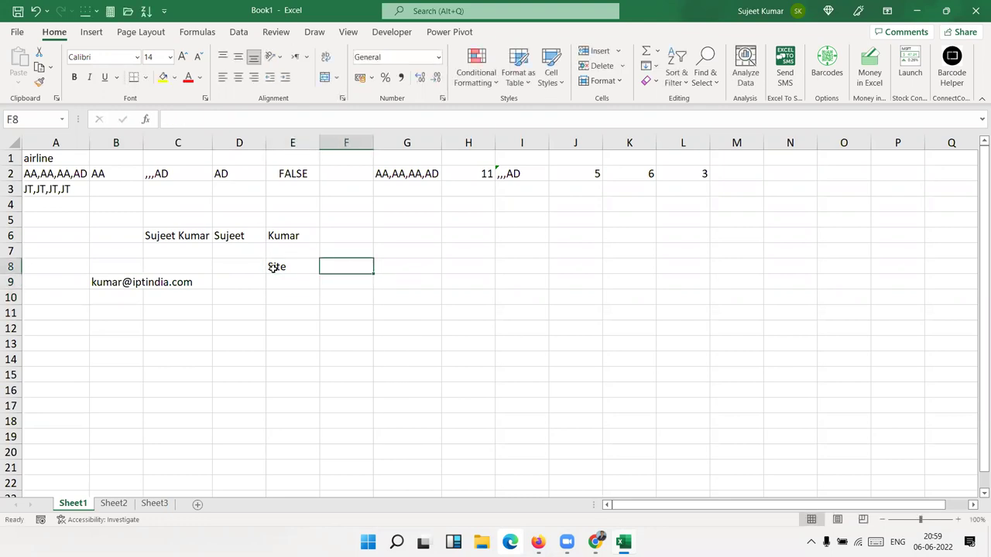
key("Left")
key("Left")
type("id")
key("Return")
key("Return")
Enter =FIND("@",B9,1) in D10, returning the @ position 6.
type("=find")
key("Tab")
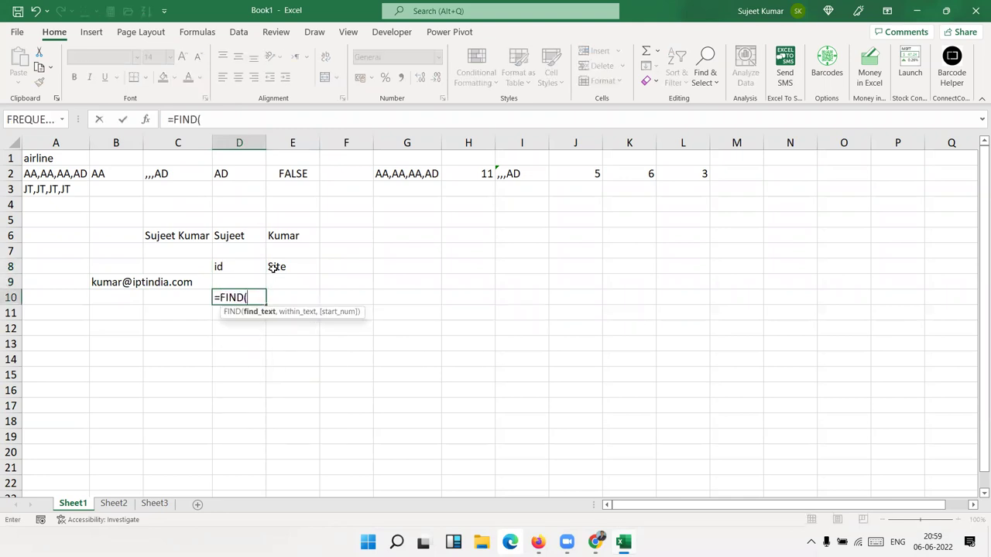
type("\"@\",")
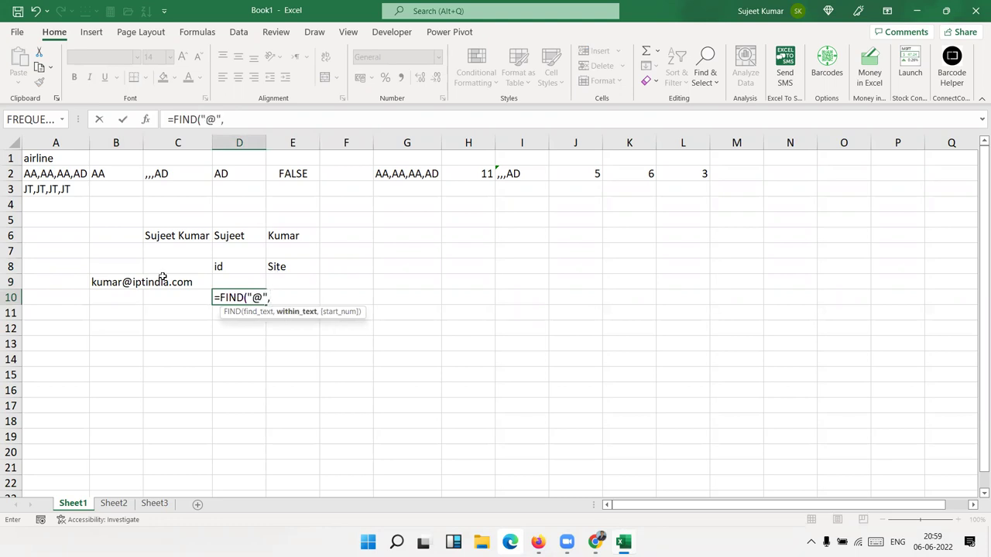
left_click(136, 275)
type(",")
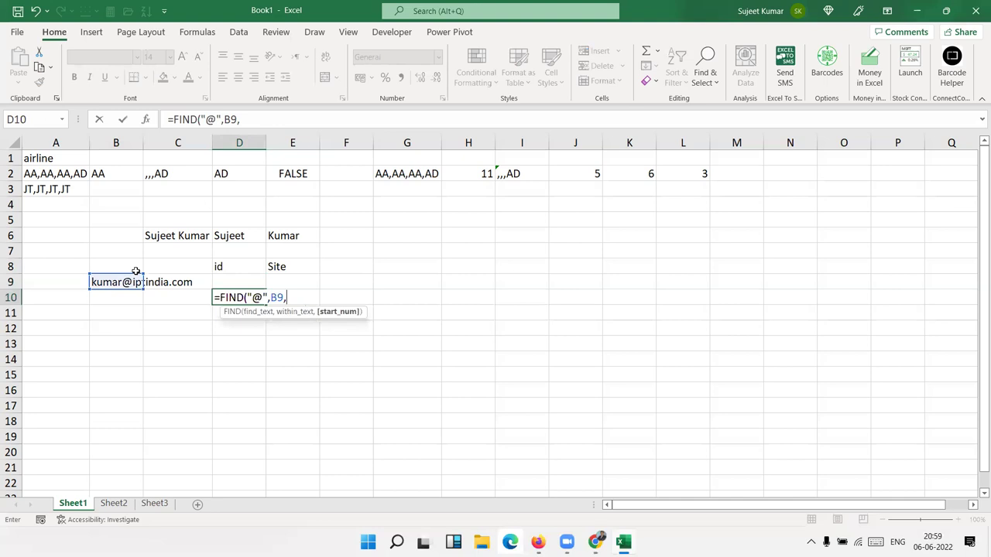
type("1)")
key("Return")
key("Up")
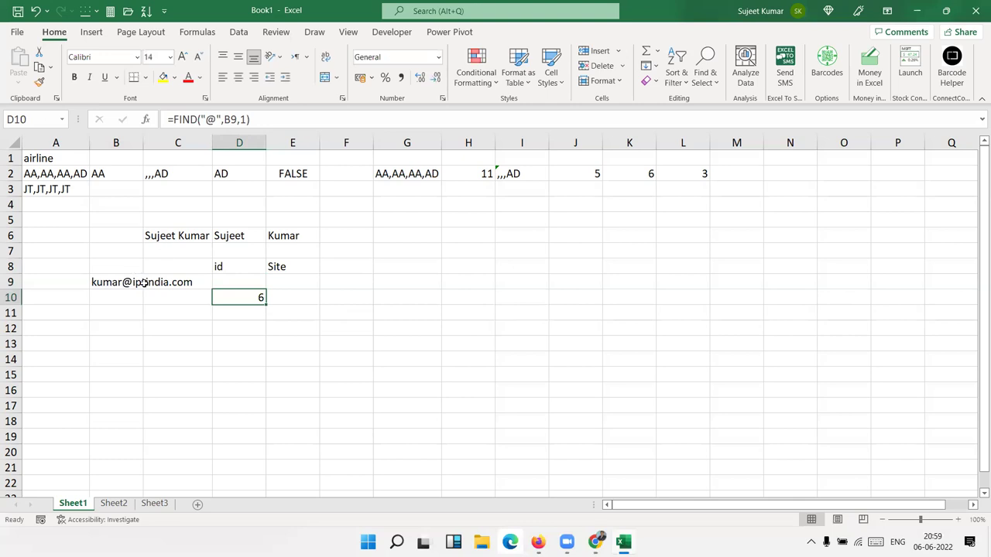
Enter =LEFT(B9,D10-1) in D9 to extract the user id.
left_click(234, 283)
type("=")
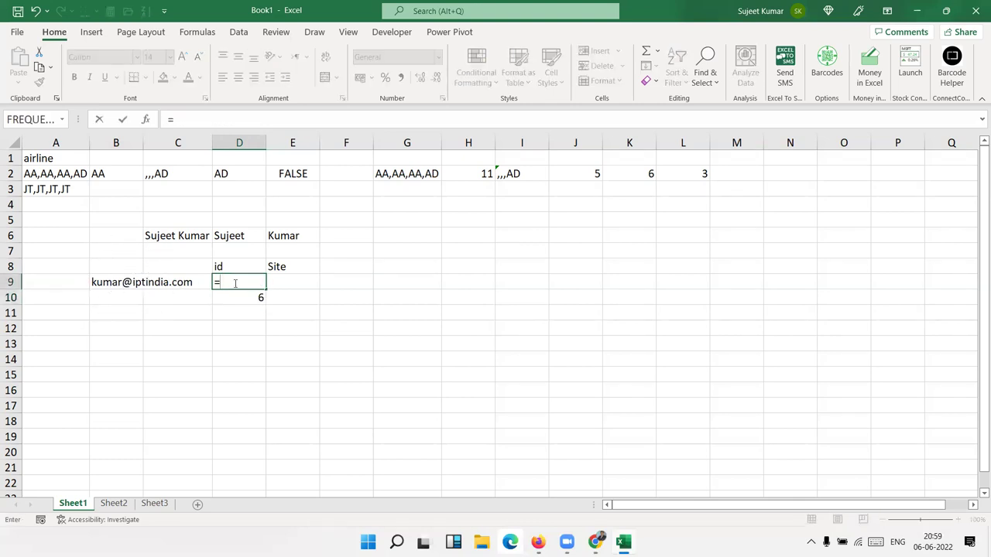
type("le")
key("Tab")
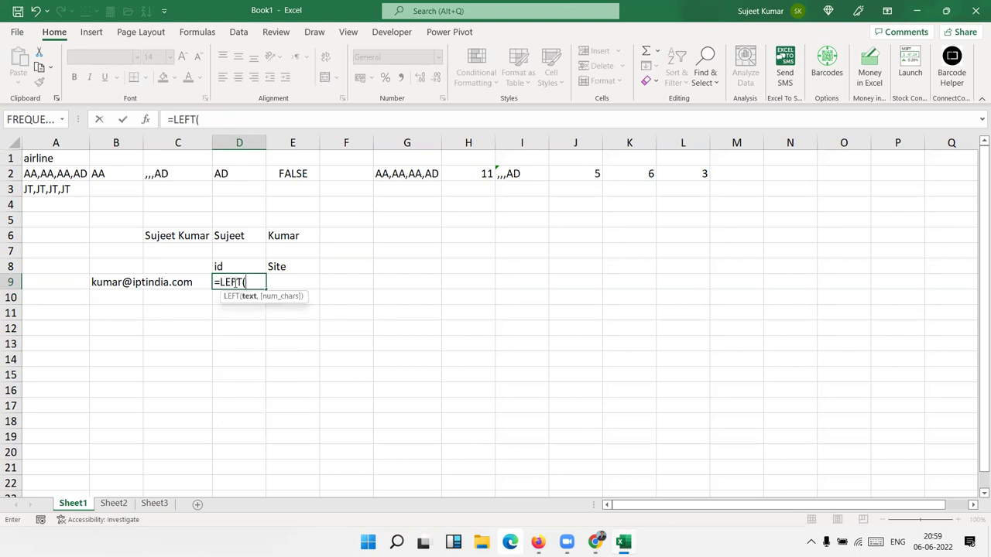
key("Left")
key("Left")
type(",")
key("Down")
type("-1)")
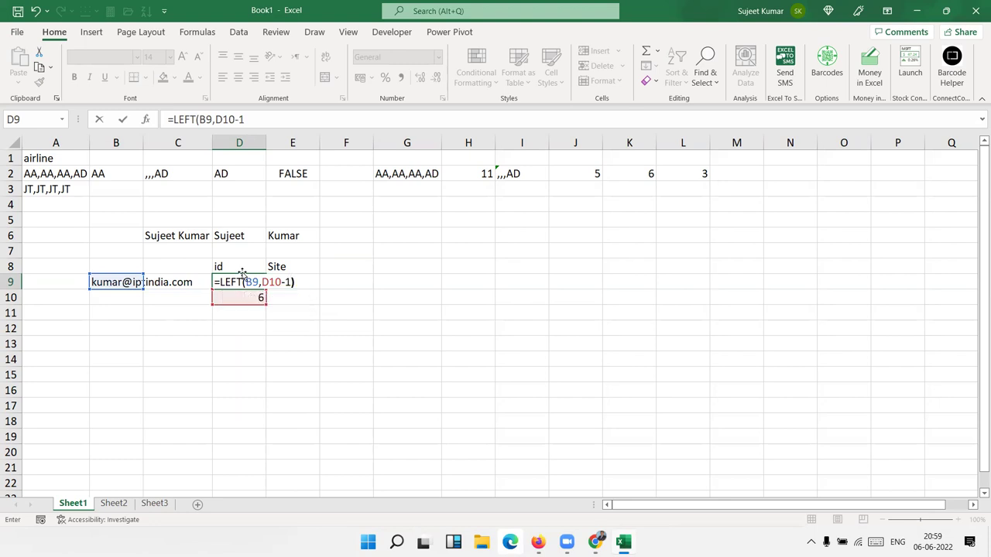
key("Return")
key("Up")
Enter =RIGHT(B9,LEN(B9)-D10) in E9 for the site domain, accepting Excel's correction.
key("Right")
type("=")
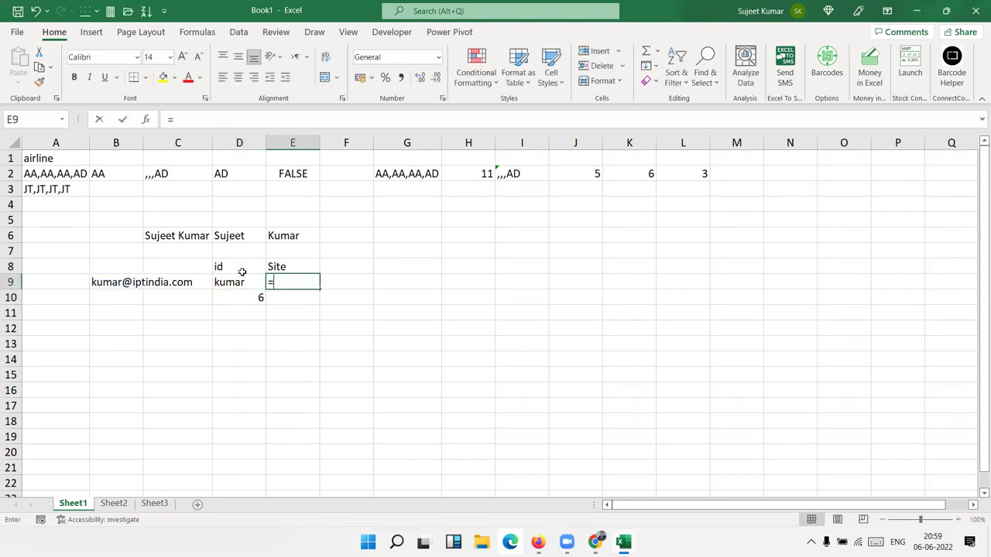
type("ri")
key("Tab")
key("Left")
key("Left")
key("Left")
type(",")
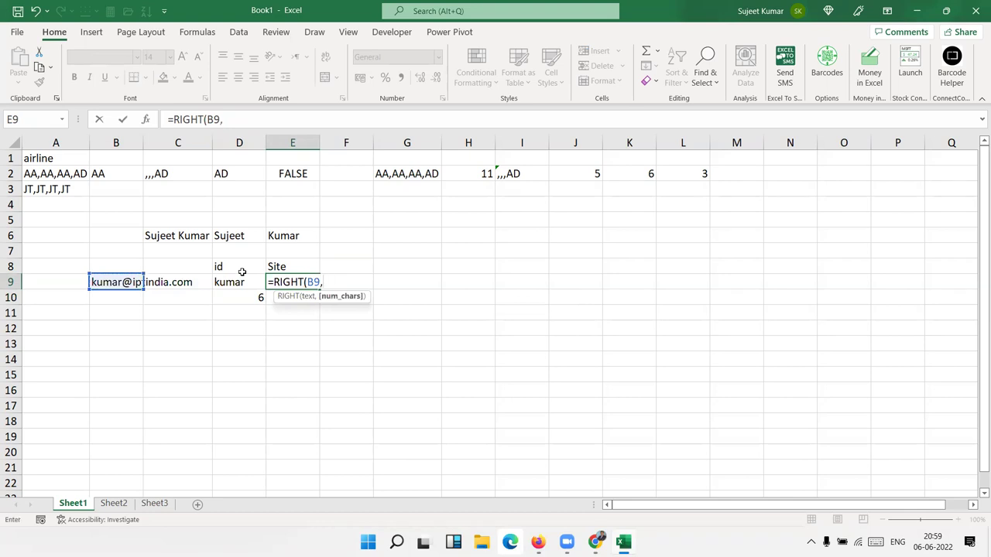
type("len")
key("Tab")
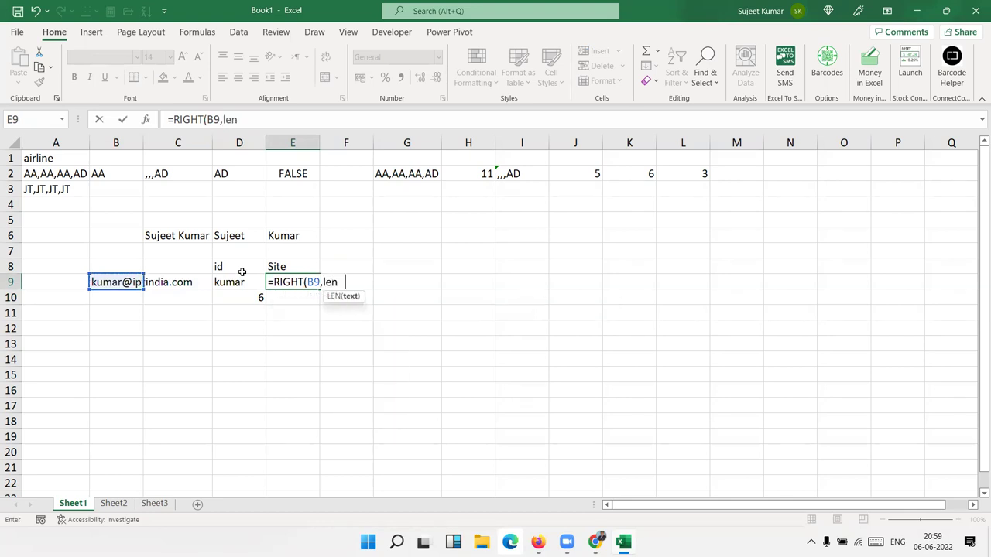
left_click(116, 280)
type(")-")
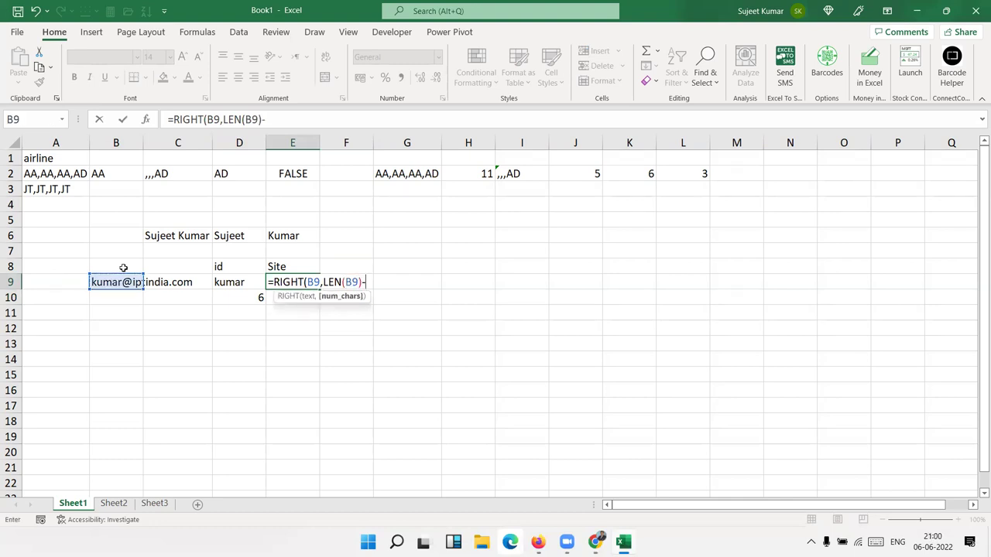
left_click(245, 303)
key("Return")
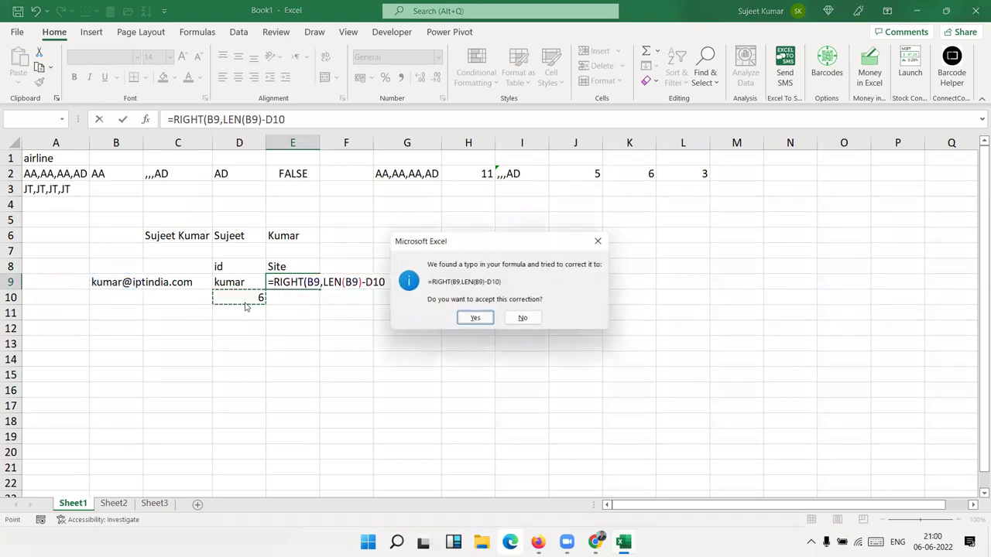
key("Return")
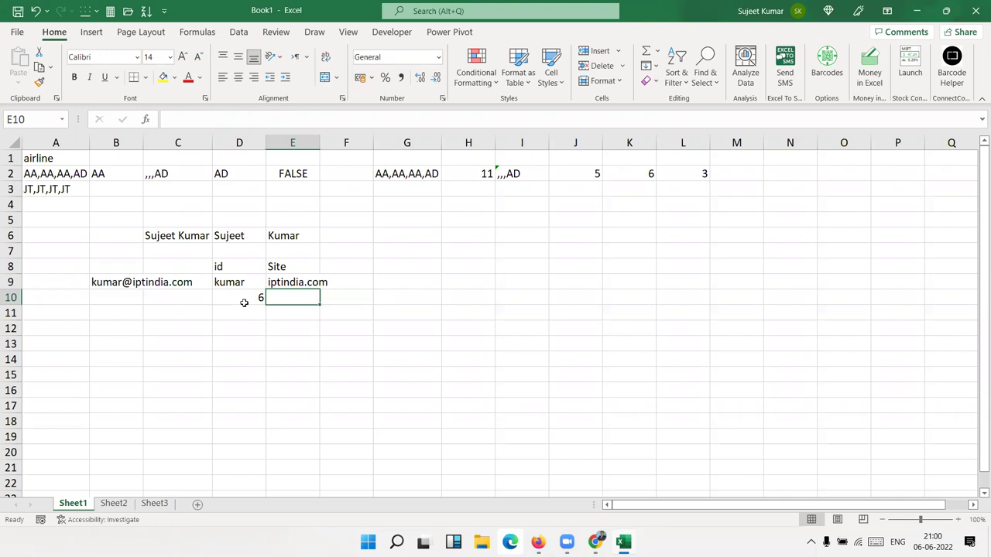
Replace the D10 reference in D9's LEFT formula with FIND("@",B9,1).
left_click(244, 303)
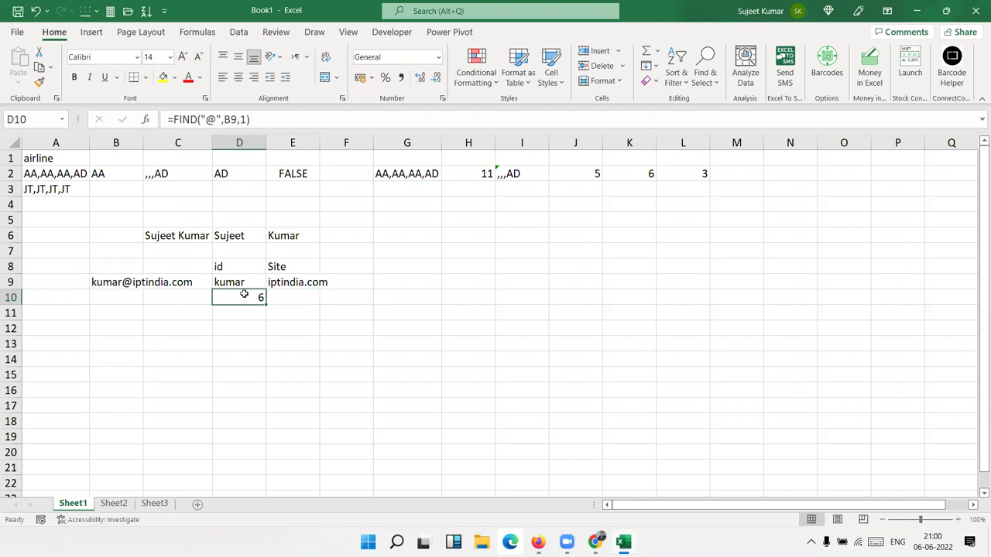
left_click(173, 120)
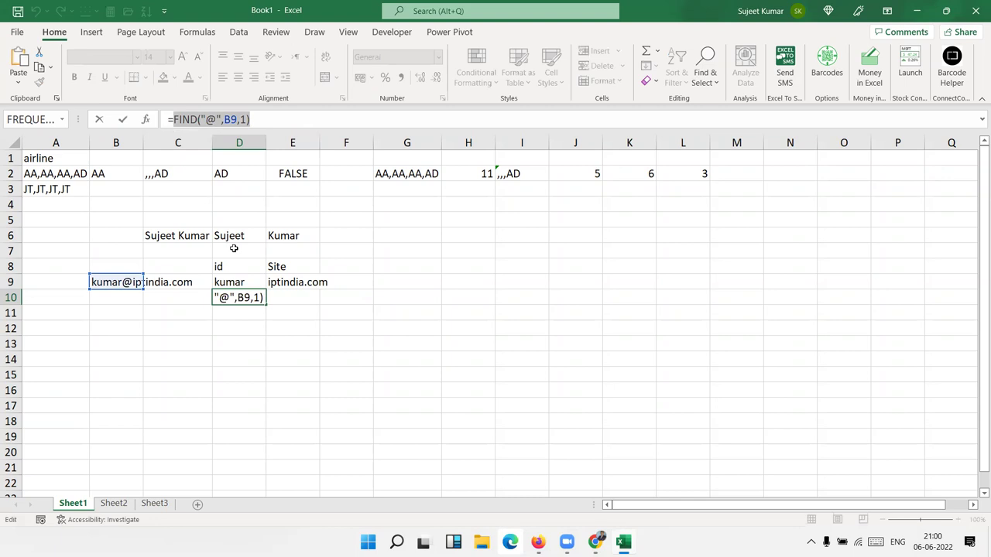
left_click(260, 297)
double_click(232, 282)
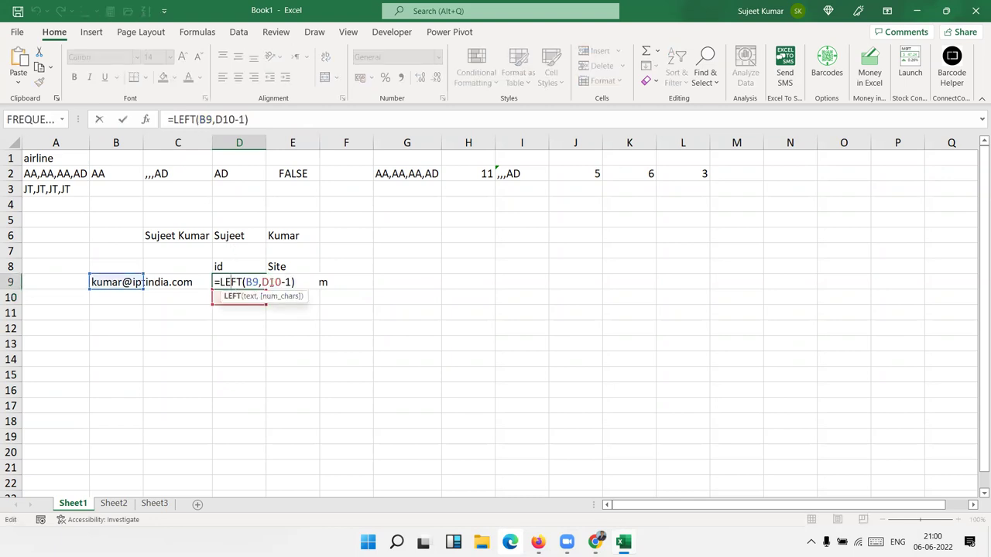
double_click(271, 281)
key("ctrl+v")
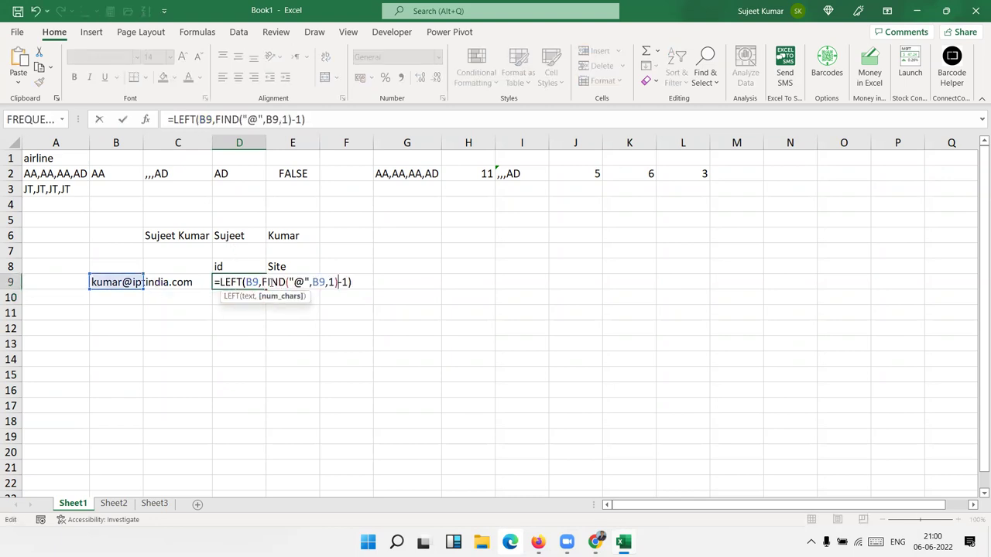
Replace D10 in E9's formula with FIND("@",B9,1), giving =RIGHT(B9,LEN(B9)-FIND("@",B9,1)).
left_click(261, 297)
double_click(284, 282)
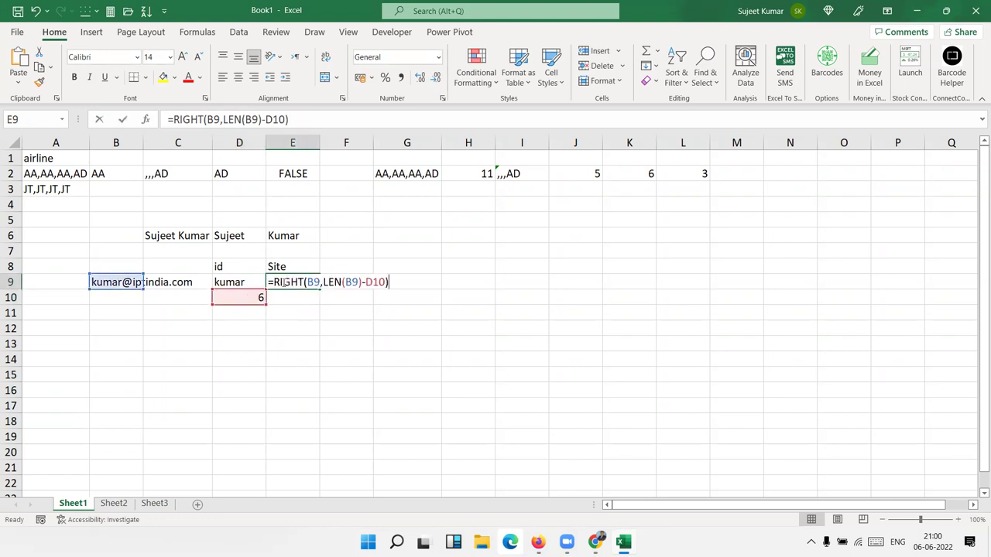
left_click(336, 284)
double_click(378, 282)
key("ctrl+v")
key("Return")
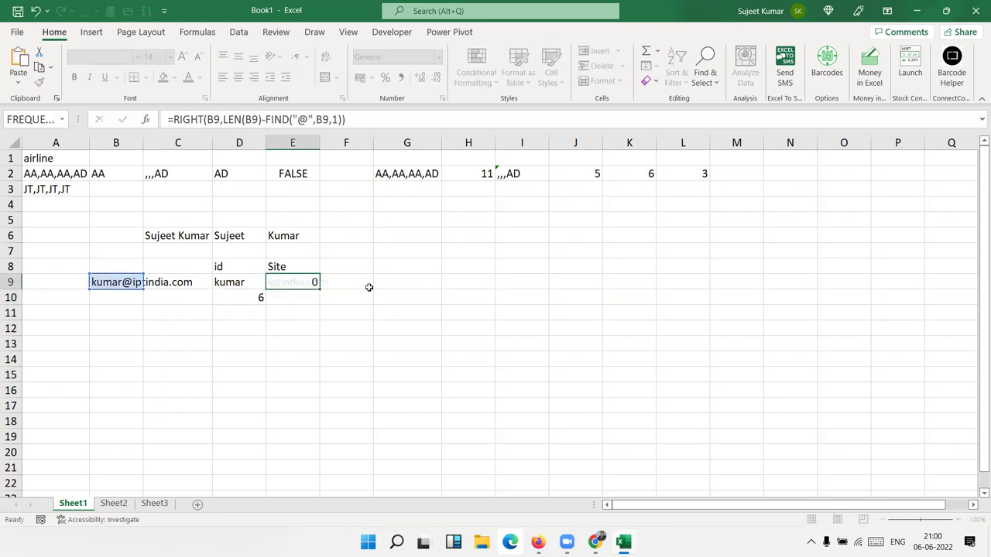
Clear D10 and fill the D9:E9 formulas down through row 13 with Ctrl+D.
key("Left")
key("Delete")
key("Left")
key("Right")
key("Up")
key("shift+Right")
key("shift+Down")
key("shift+Down")
key("shift+Down")
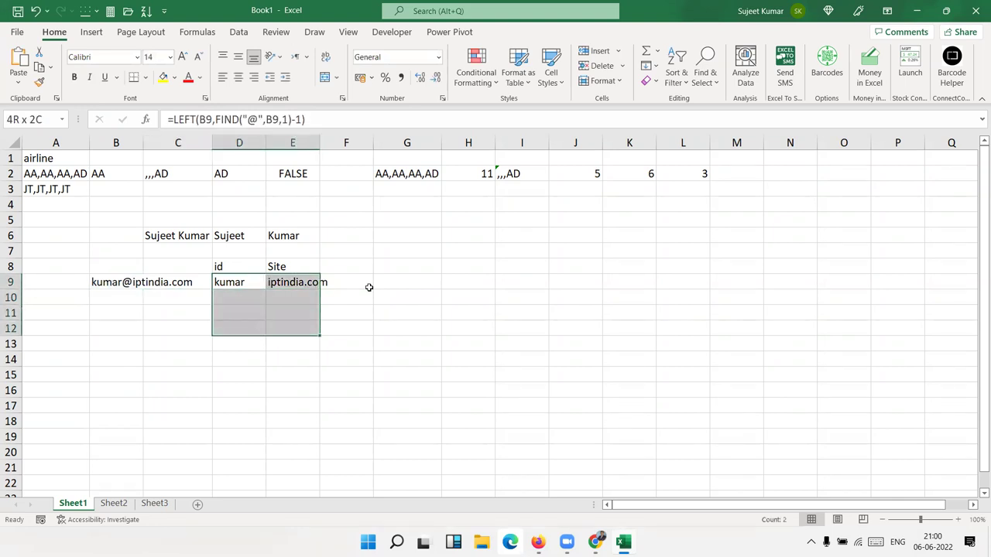
key("shift+Down")
key("ctrl+d")
Type a second e-mail address into B10.
key("Left")
key("Left")
key("Left")
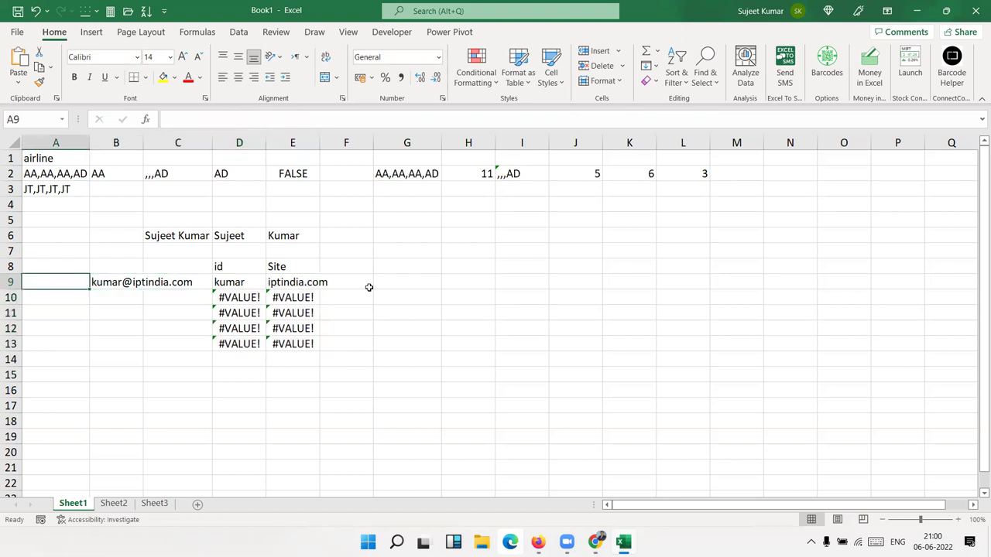
key("Down")
key("Right")
Autofit column D and widen column E slightly, then check row 10's id and site formulas.
key("Return")
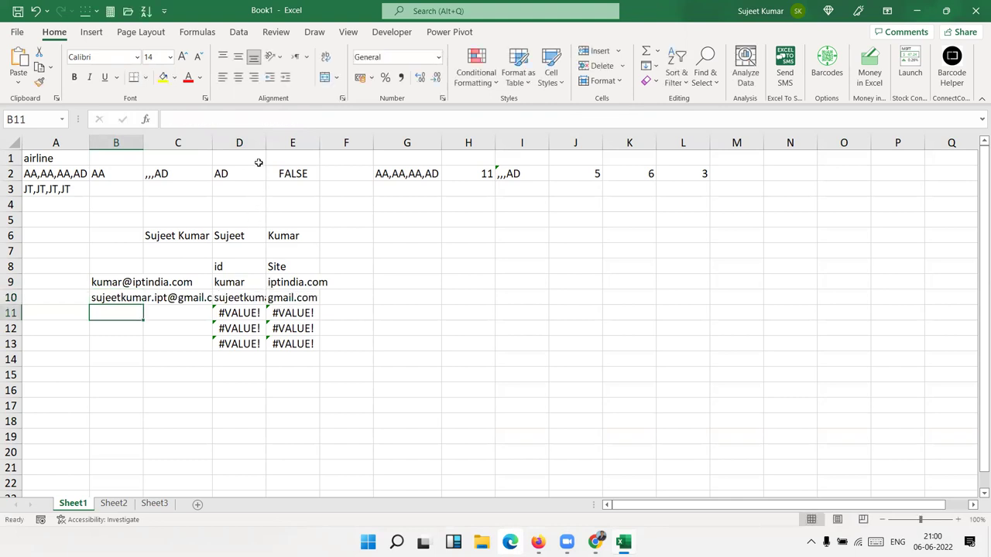
double_click(265, 142)
left_click_drag(346, 142, 348, 143)
left_click(264, 296)
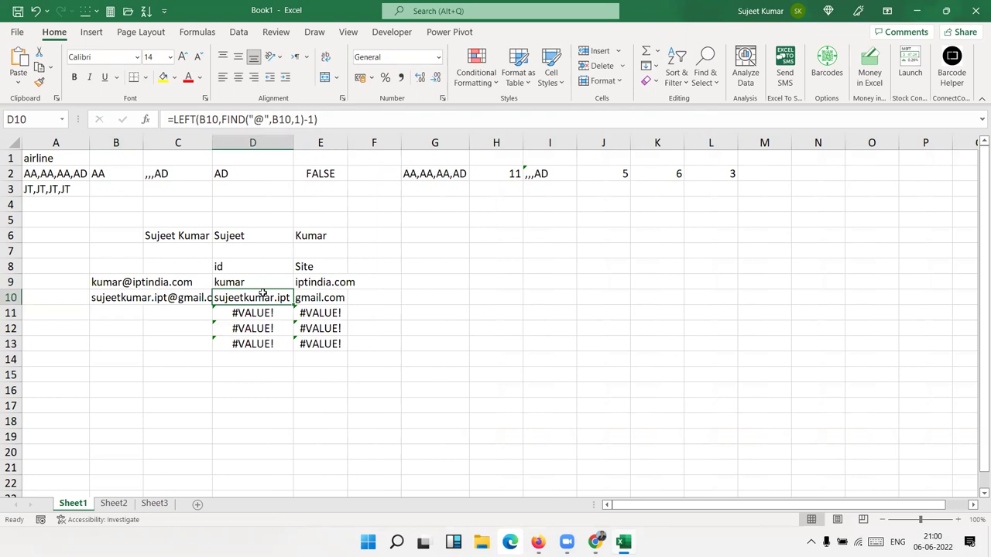
left_click(305, 297)
left_click(242, 297)
left_click(182, 297)
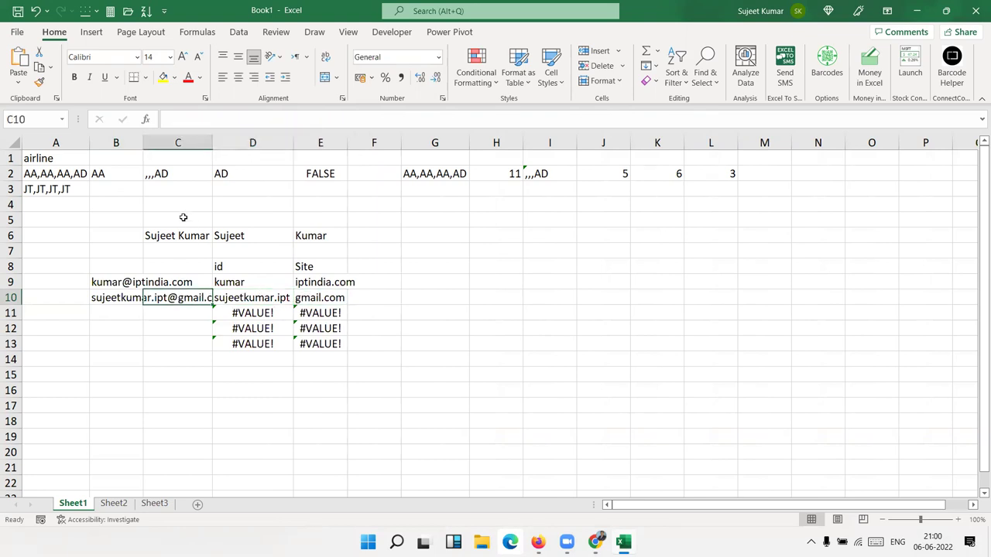
left_click(138, 295)
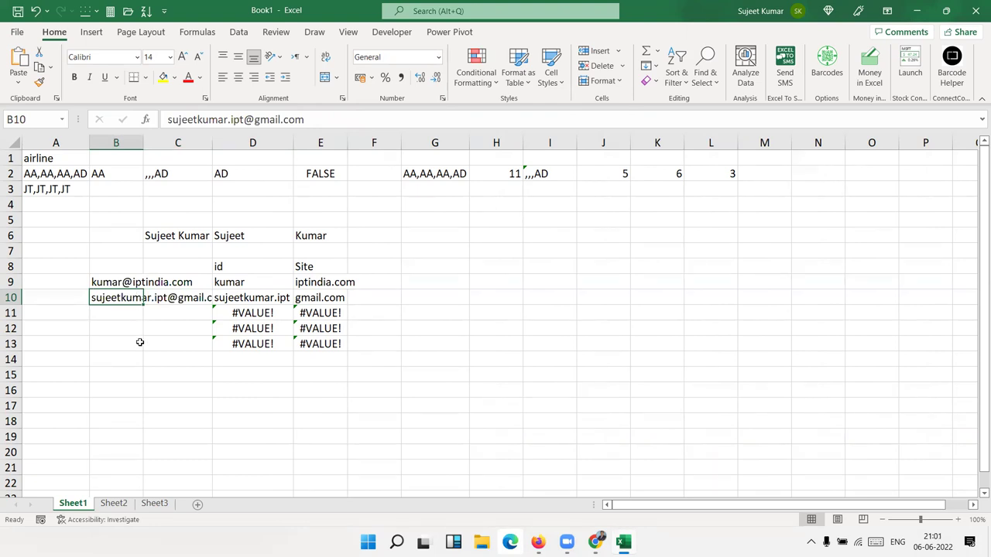
Enter a first name in B17 and a surname in C17.
left_click(138, 402)
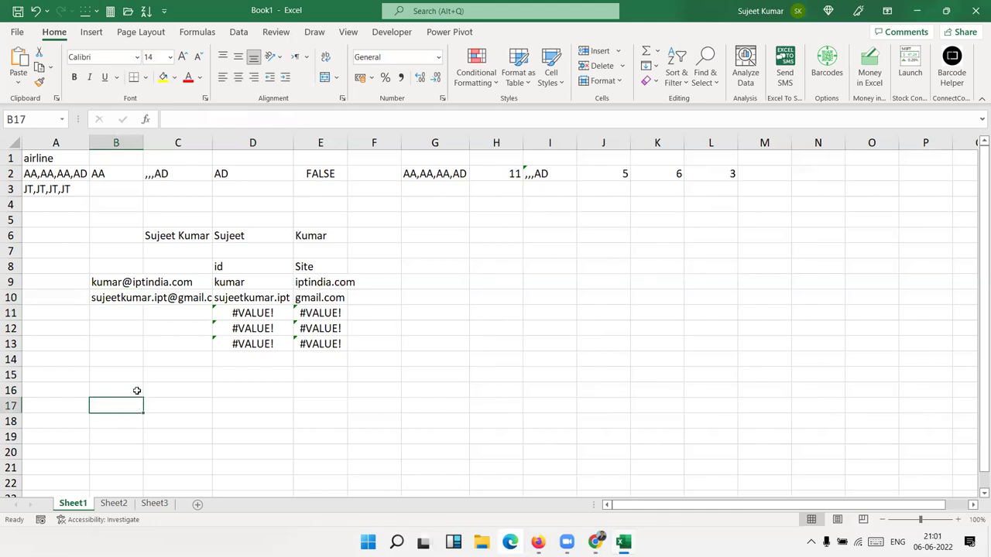
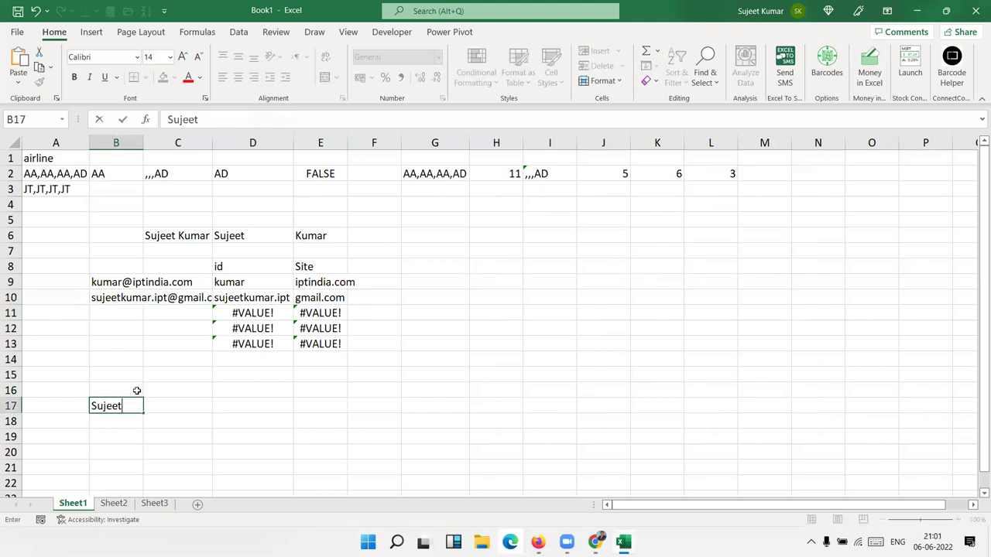
key("Tab")
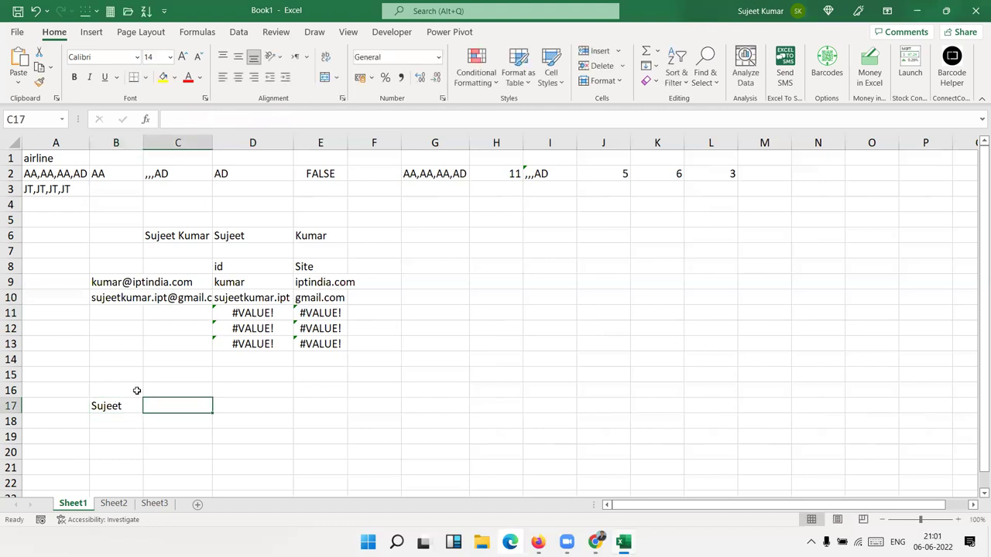
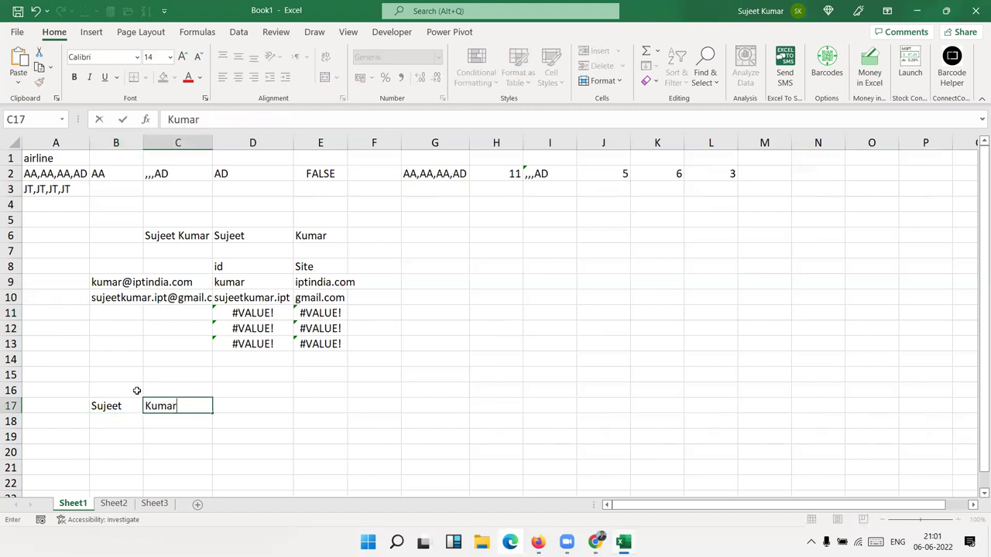
key("Tab")
Join them into a full name in D17 with =CONCATENATE(B17," ",C17).
type("=c")
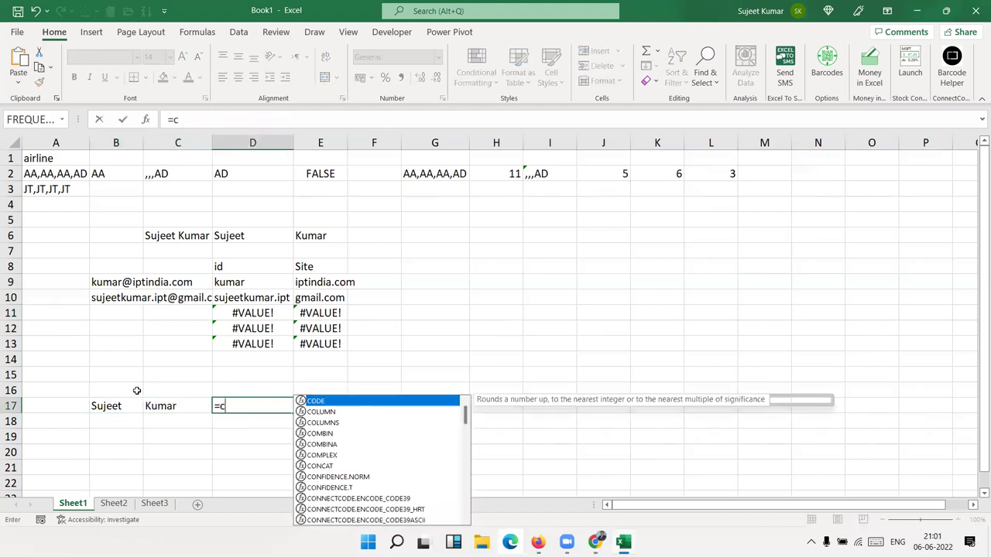
type("on")
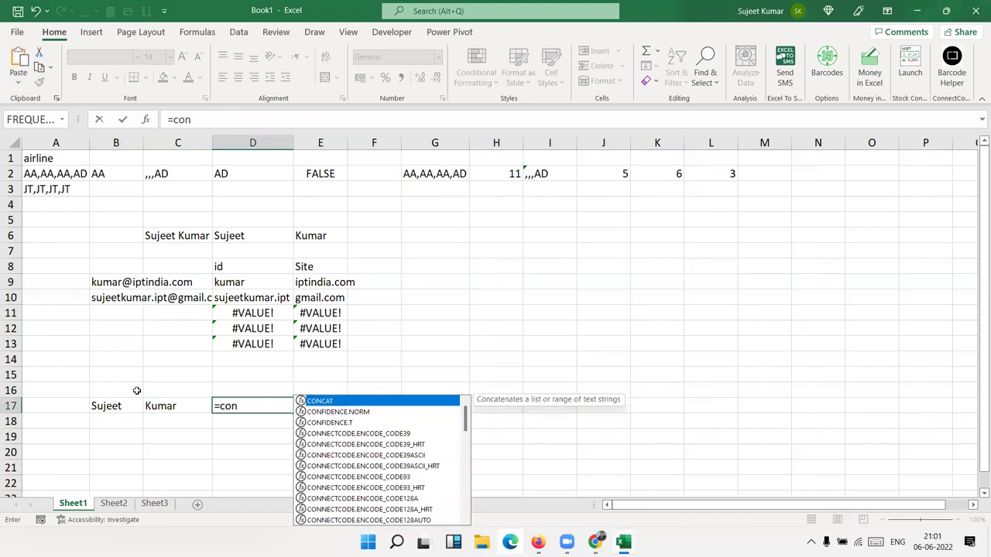
key("Down")
key("Down")
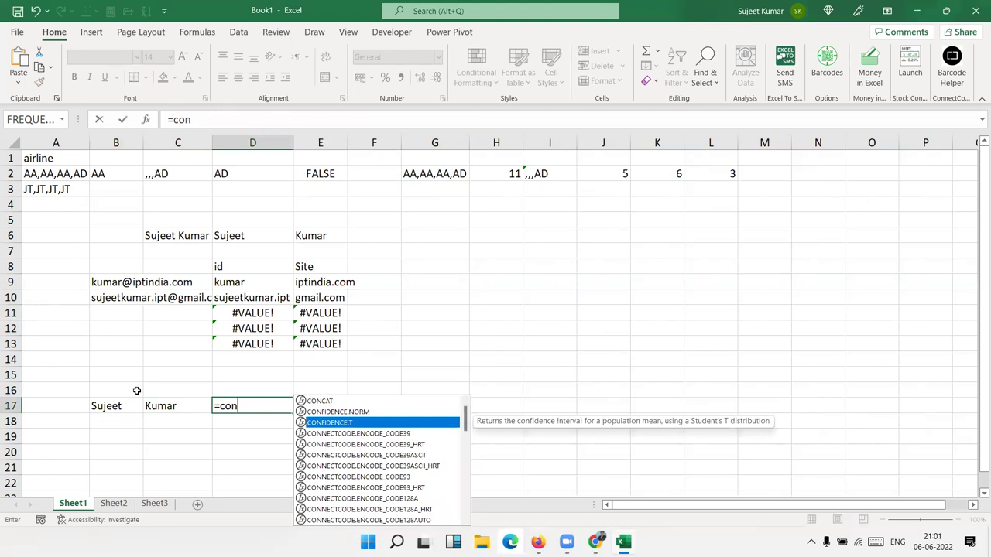
type("c")
key("Down")
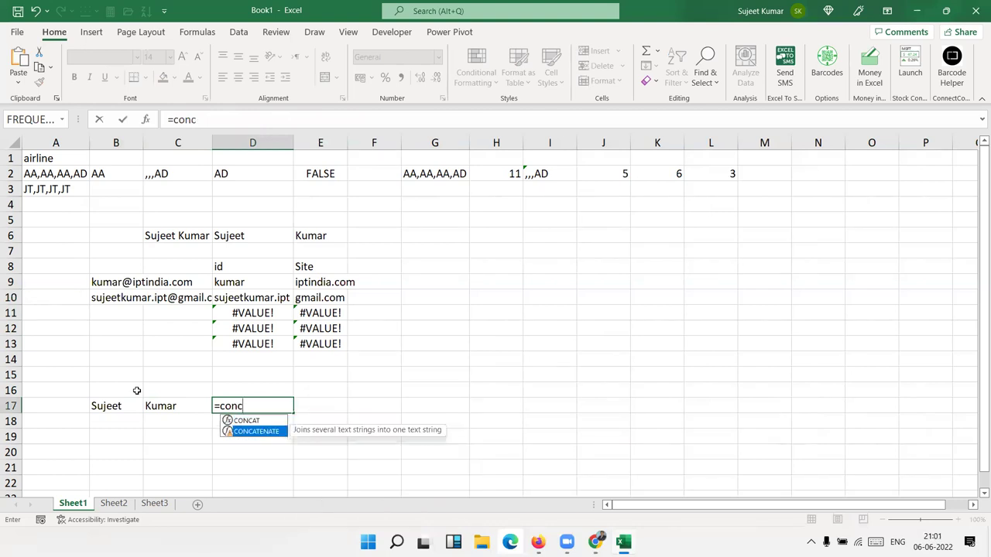
key("Tab")
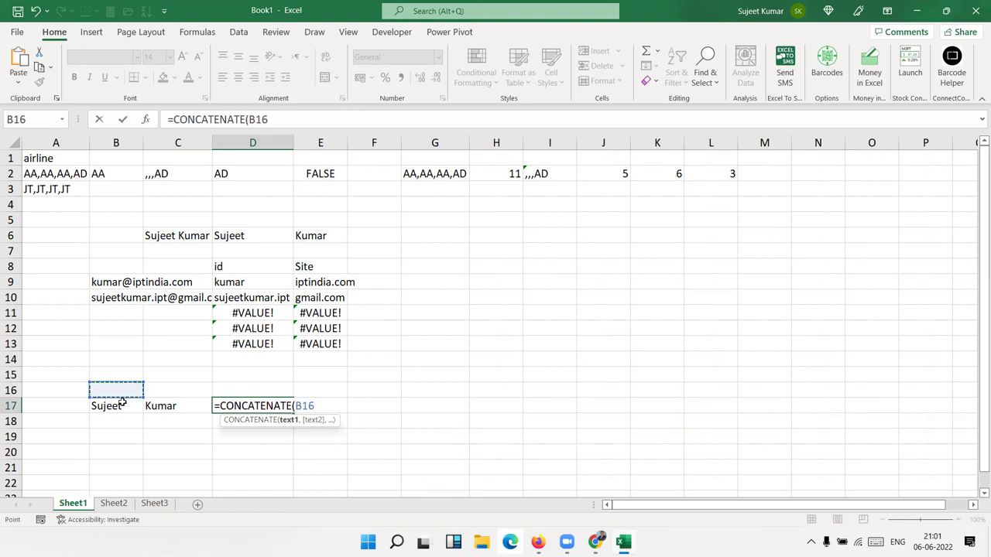
left_click(124, 400)
type(",\" \",")
left_click(166, 405)
key("Return")
Build the same full name with ampersands: =B17&" "&C17.
key("Right")
key("Right")
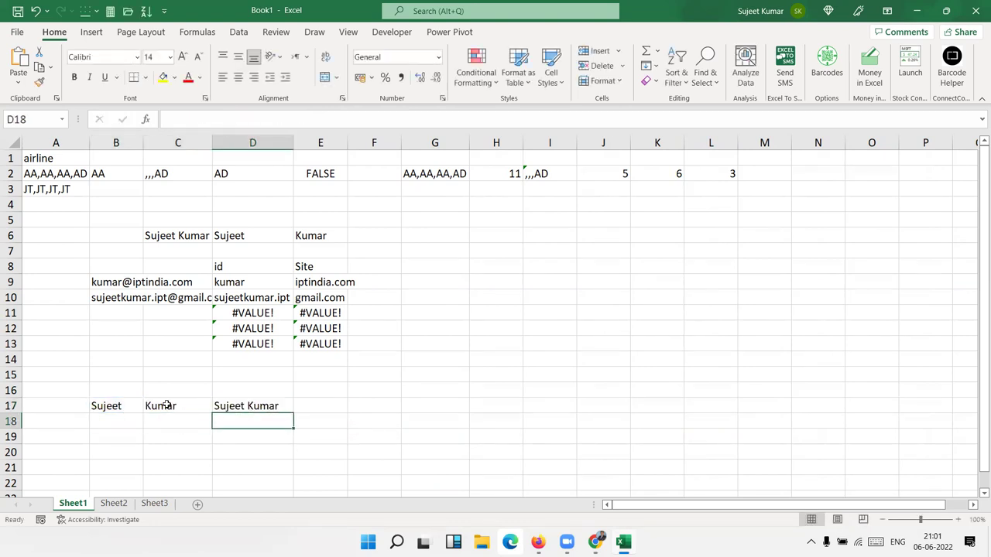
type("=")
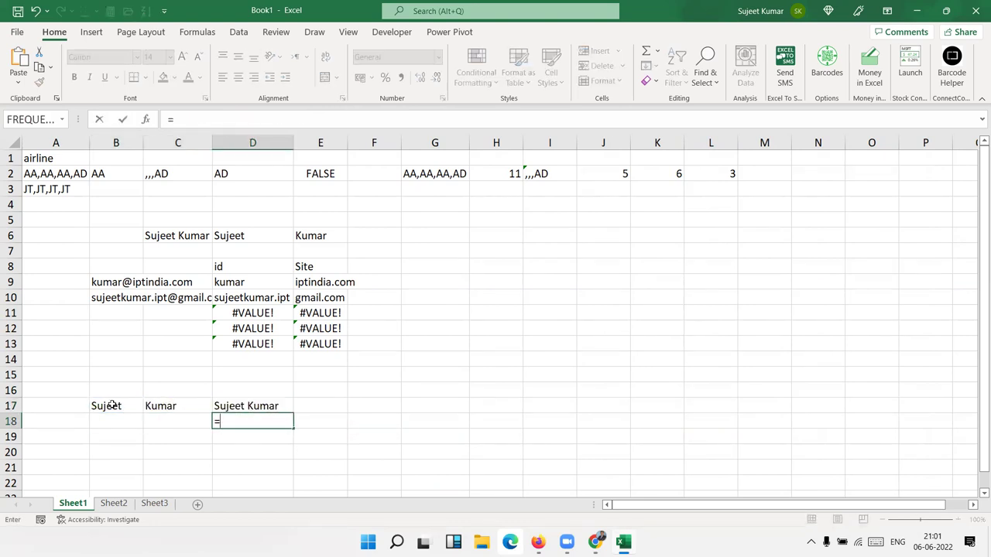
left_click(112, 404)
type("&\" \"")
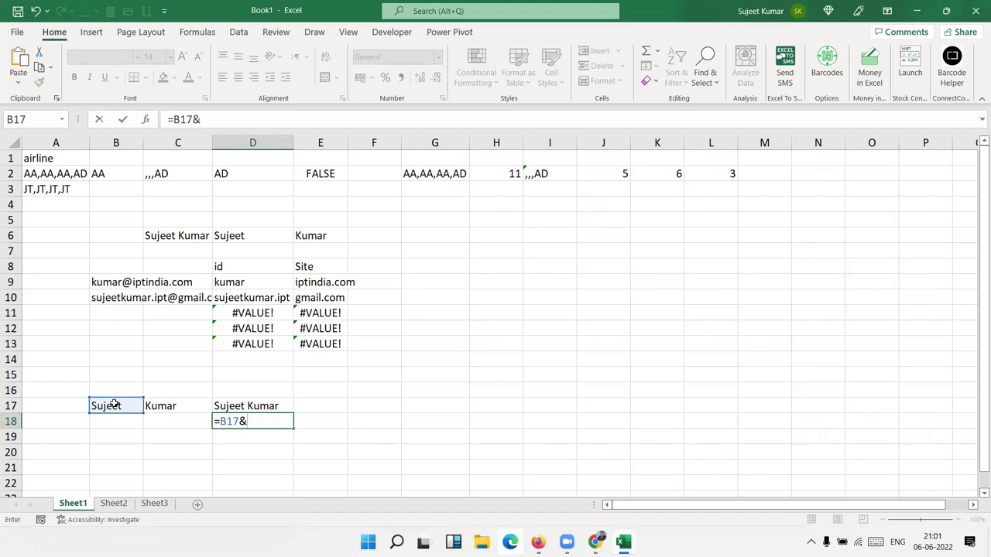
type("&")
left_click(161, 404)
key("Return")
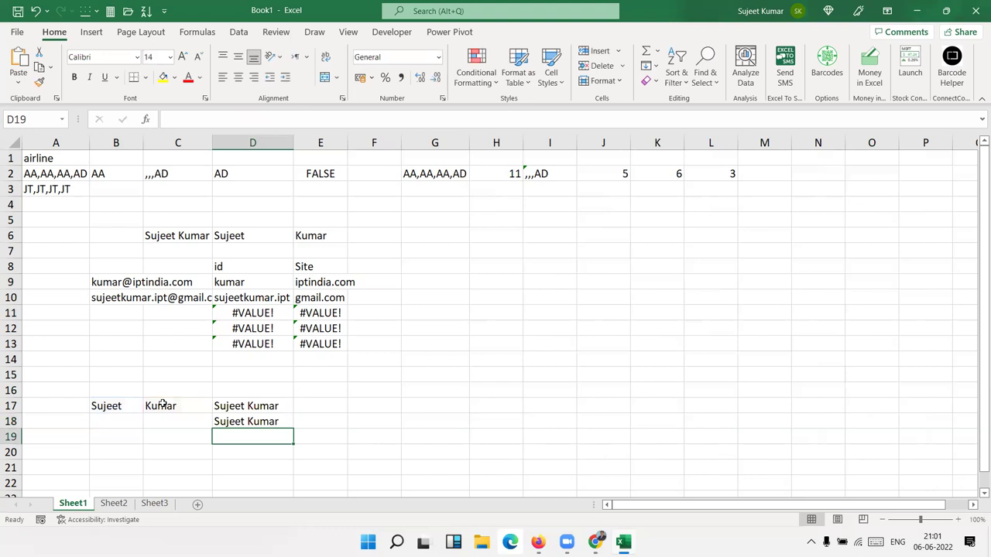
key("Up")
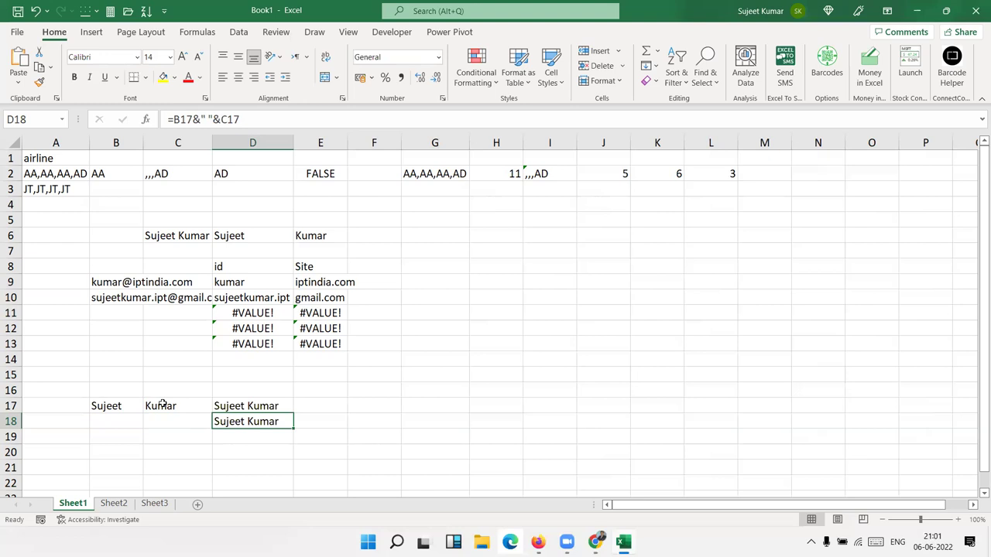
left_click(244, 439)
left_click(167, 439)
left_click(122, 452)
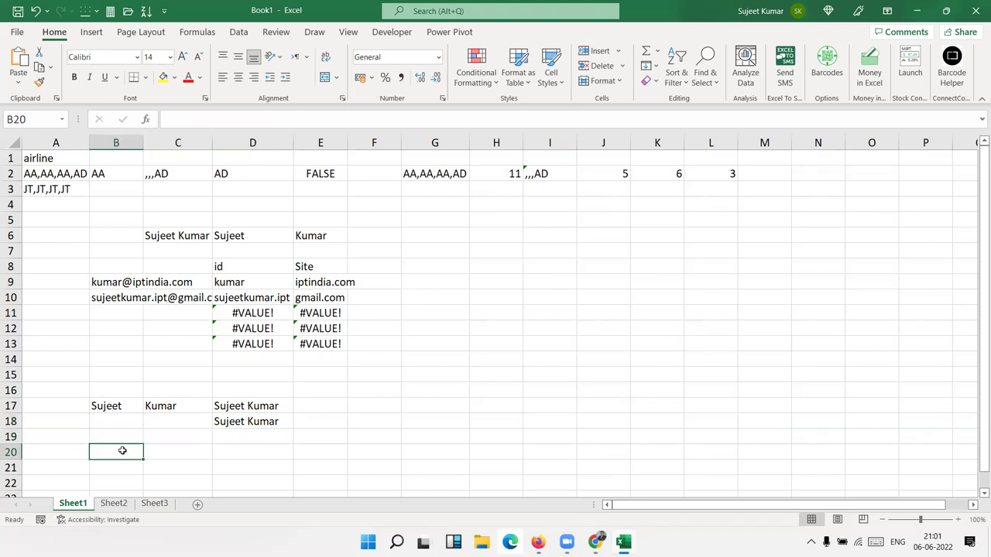
Browse the Formulas tab's Text function list down to VALUETOTEXT, then close it.
scroll(123, 452, "down", 3)
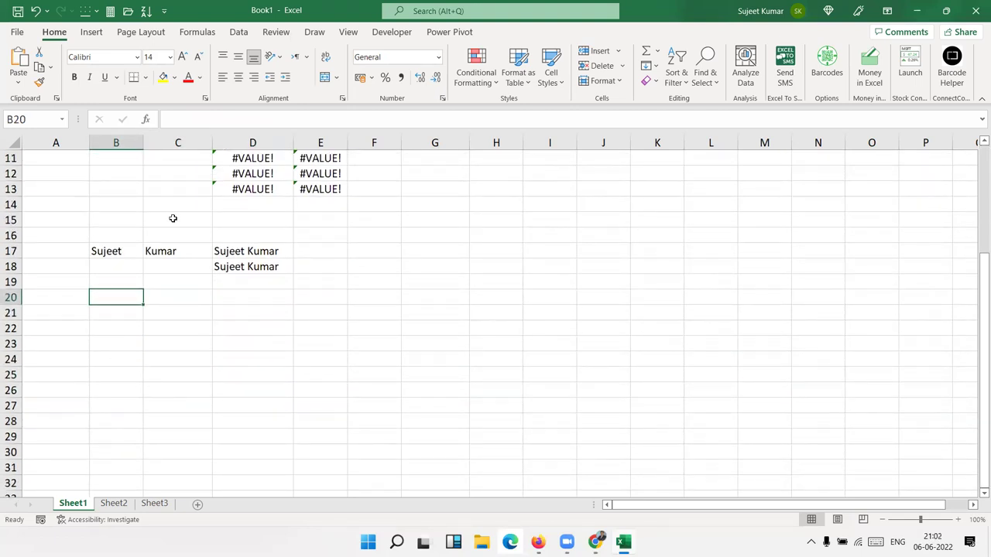
left_click(197, 32)
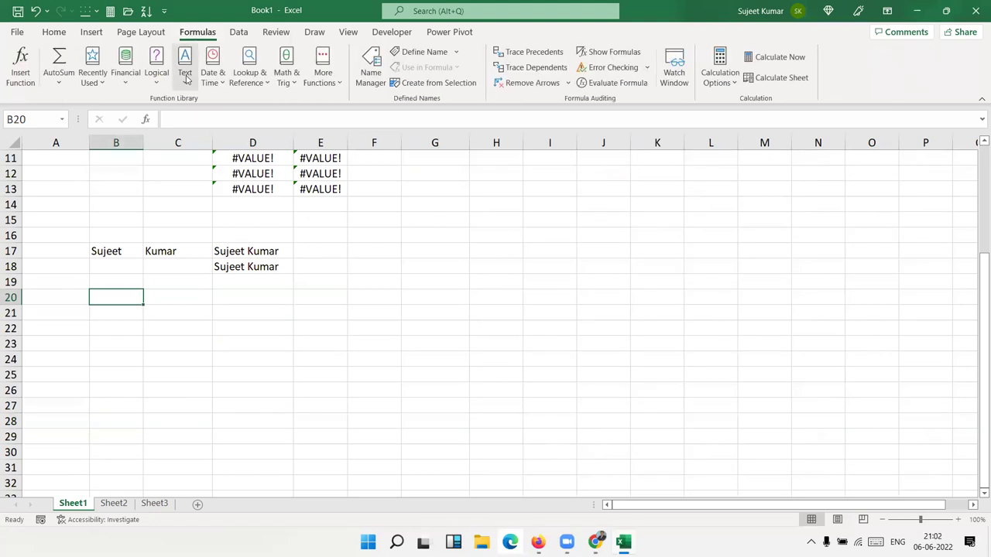
left_click(185, 80)
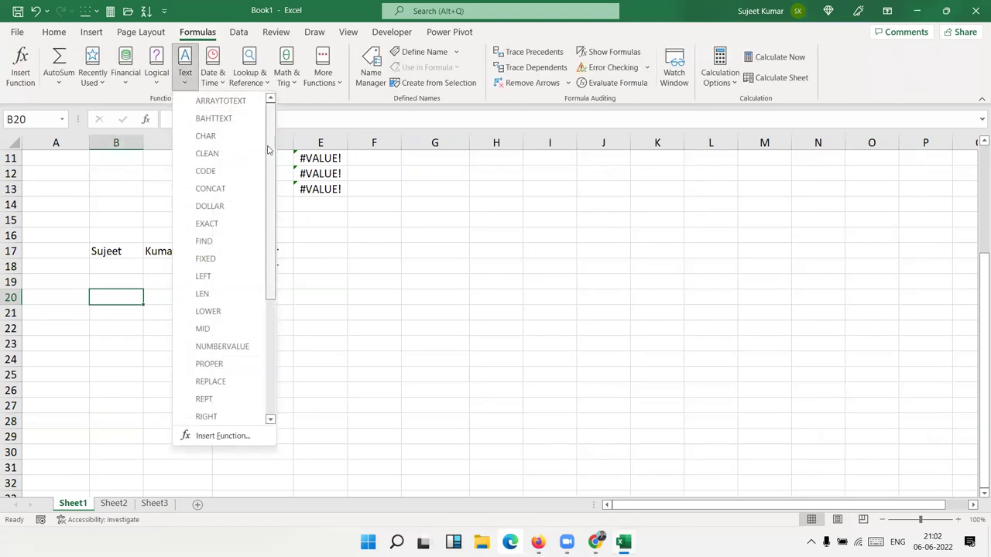
left_click_drag(271, 172, 283, 274)
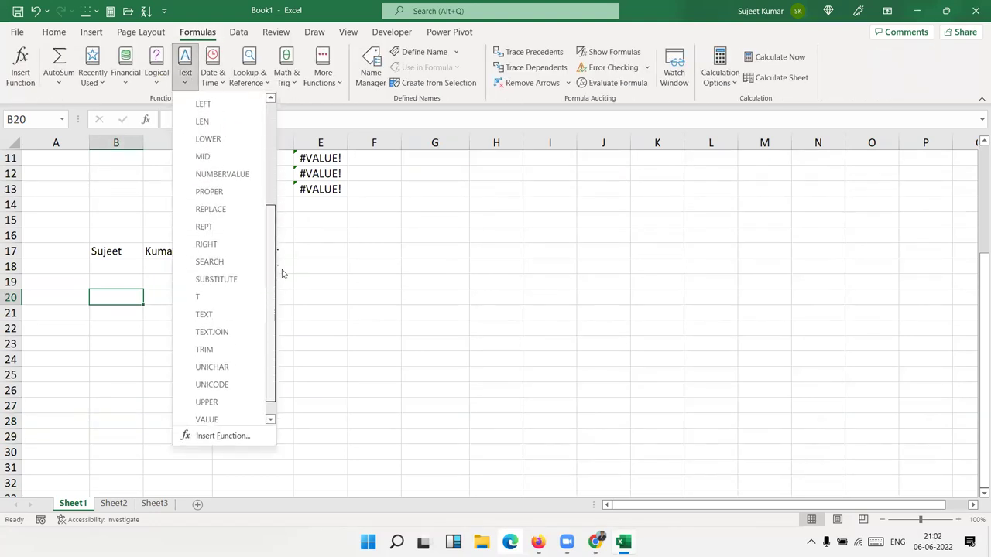
left_click(376, 324)
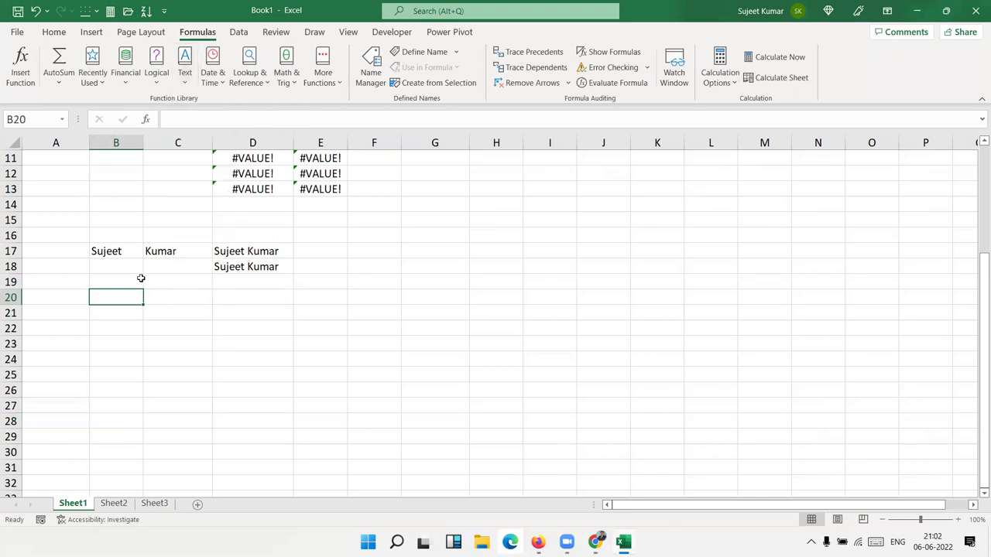
Enter 1/1 in B20 and today's date in C20.
type("1/1")
key("Tab")
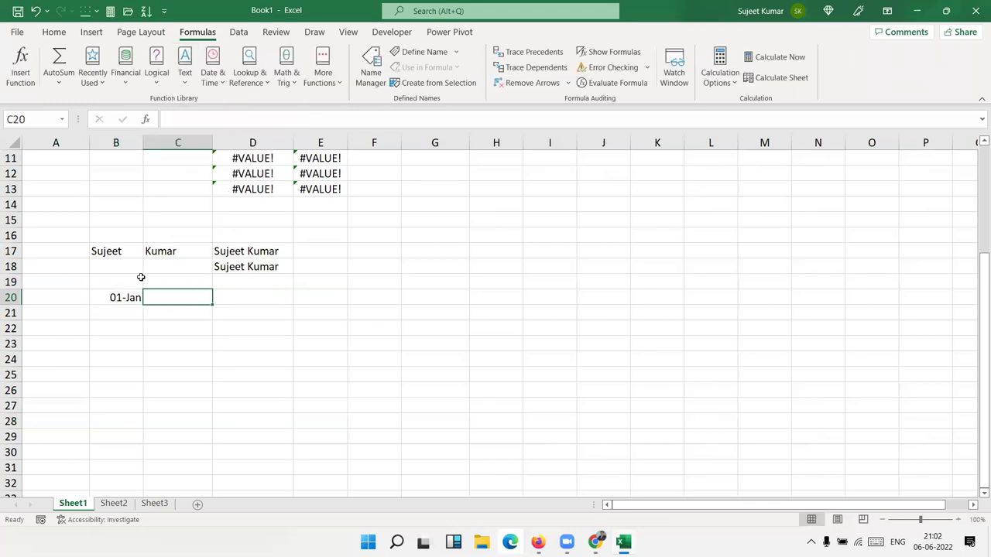
key("ctrl+semicolon")
key("Return")
key("Right")
key("Up")
key("Up")
key("Down")
In D20 enter ="From "&B20&" To "&C20.
type("=")
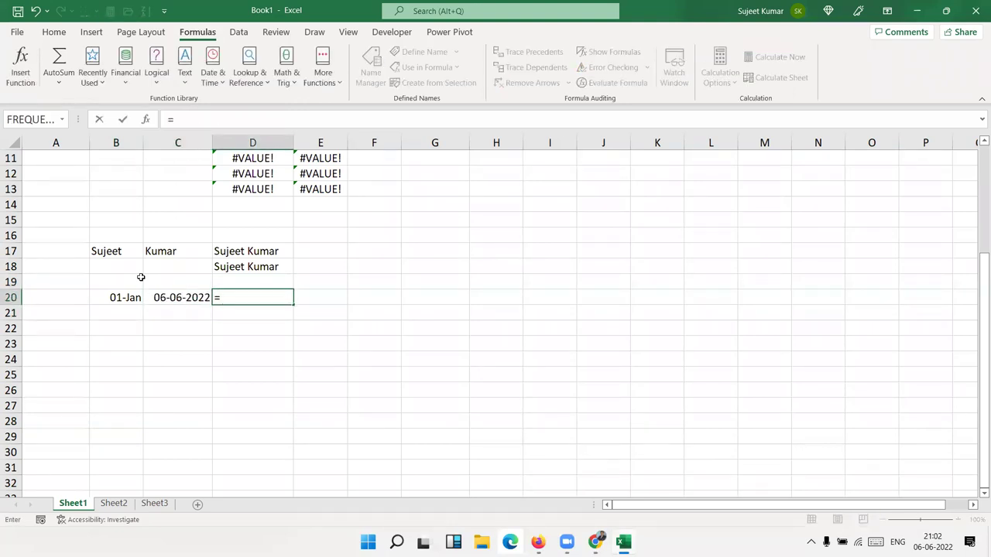
type("\"From \"&")
left_click(133, 297)
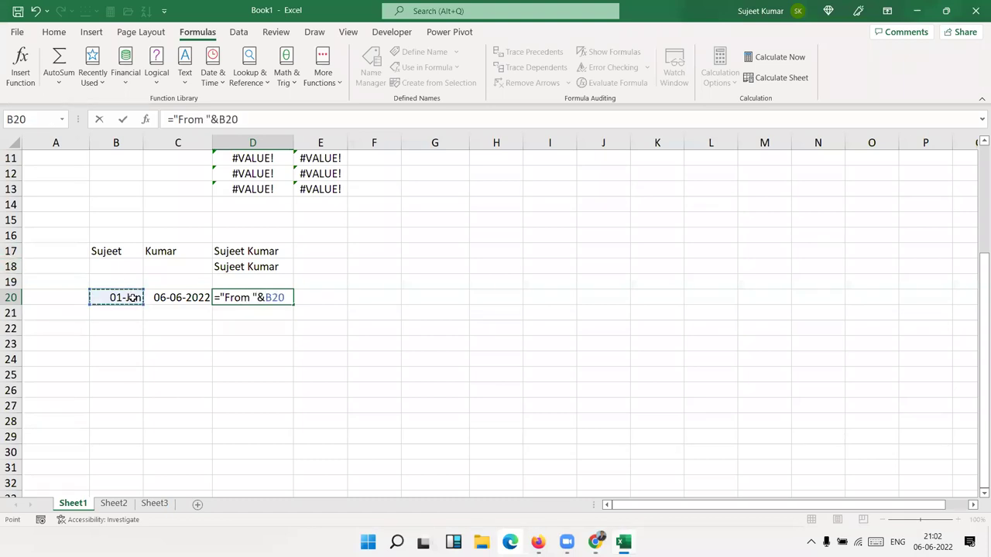
type("&\"")
type(" T")
type("o \"")
type("&")
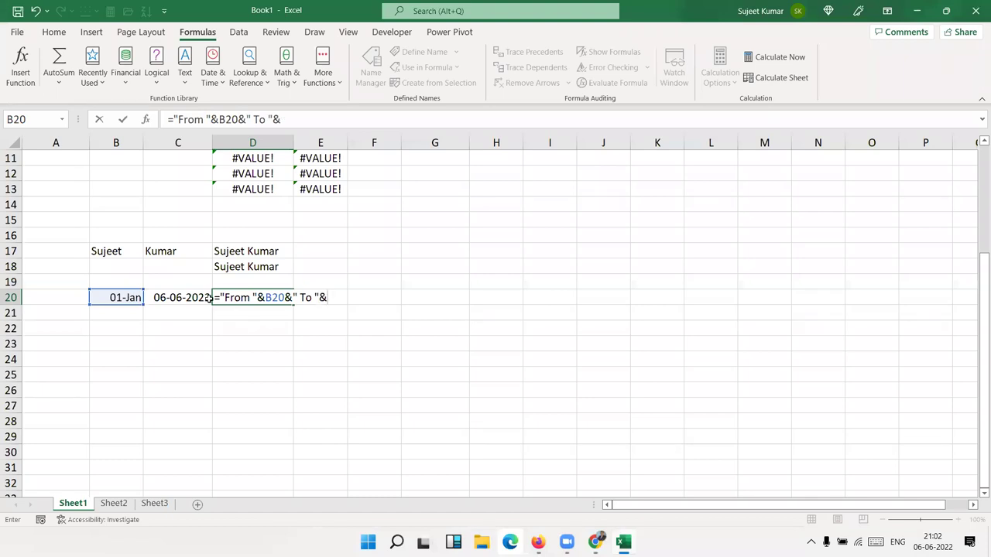
left_click(191, 296)
key("Return")
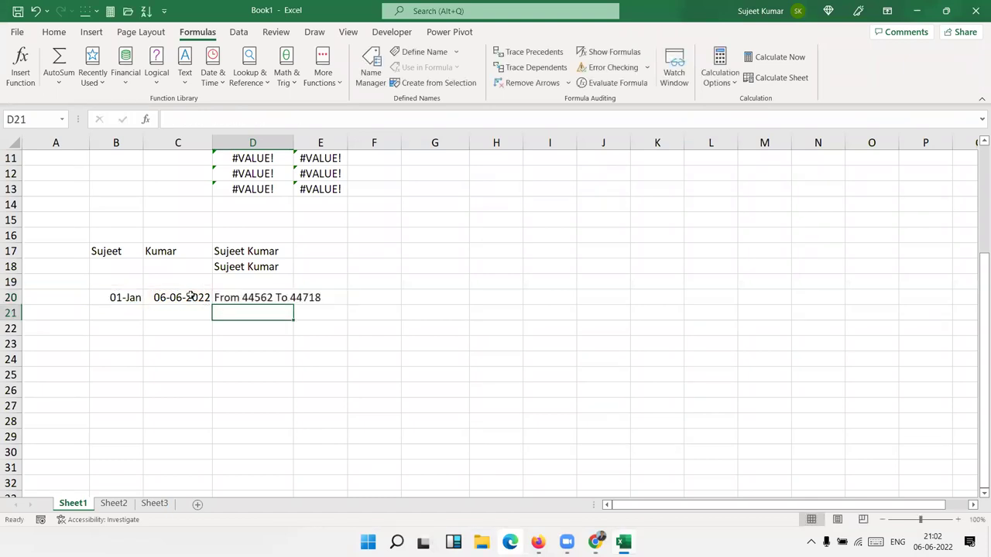
key("Up")
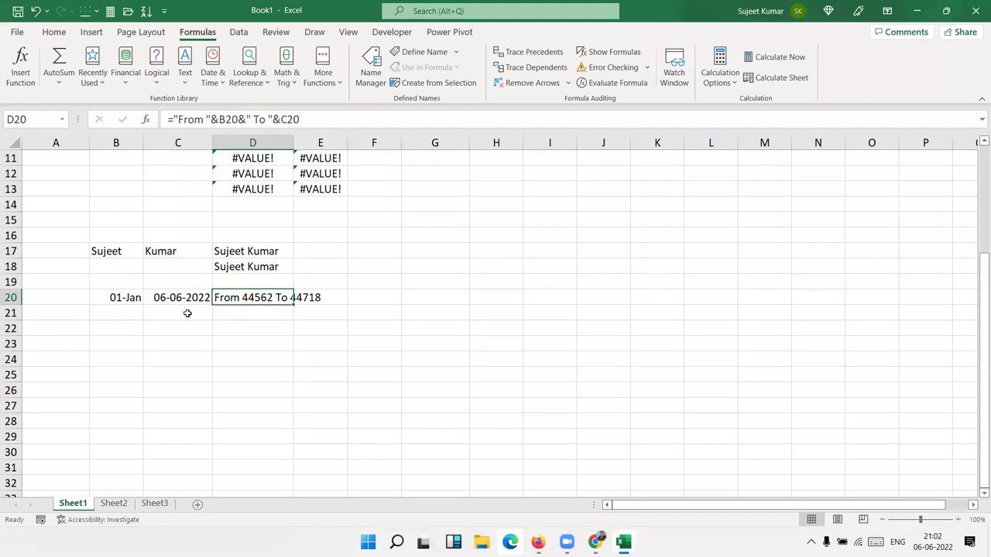
Wrap B20 in the D20 formula as TEXT(B20,"DD-MMM-YY").
double_click(234, 302)
left_click(270, 303)
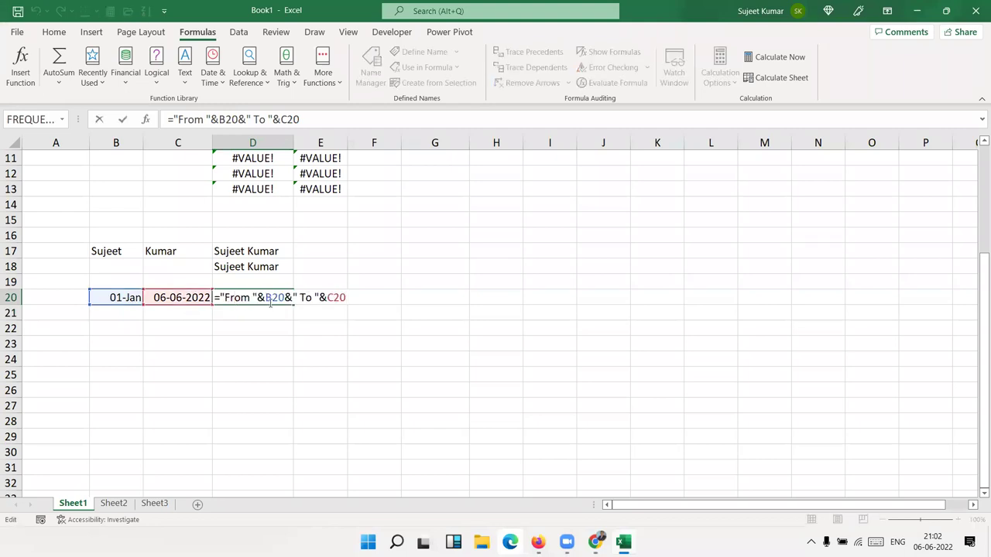
left_click(267, 299)
type("te")
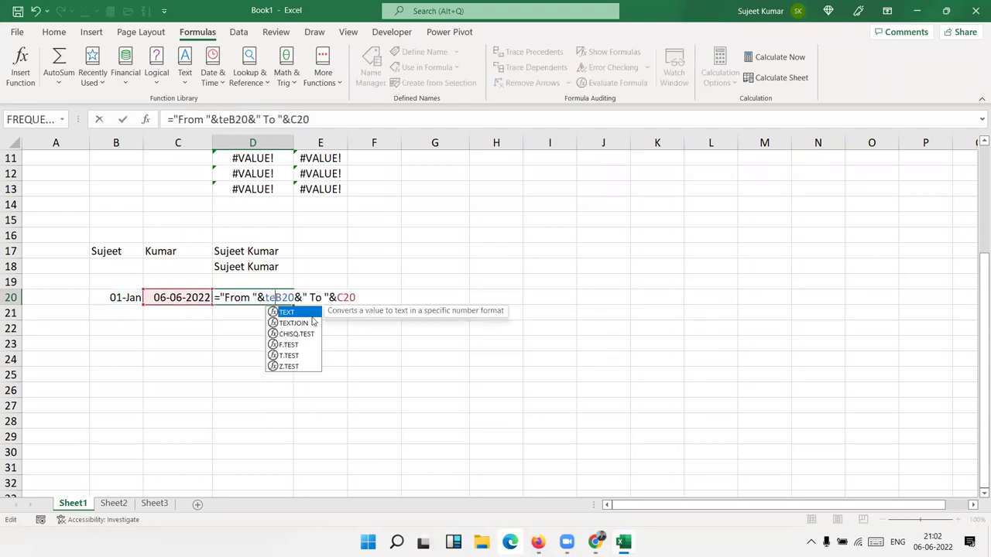
key("Tab")
key("Right")
key("Right")
key("Right")
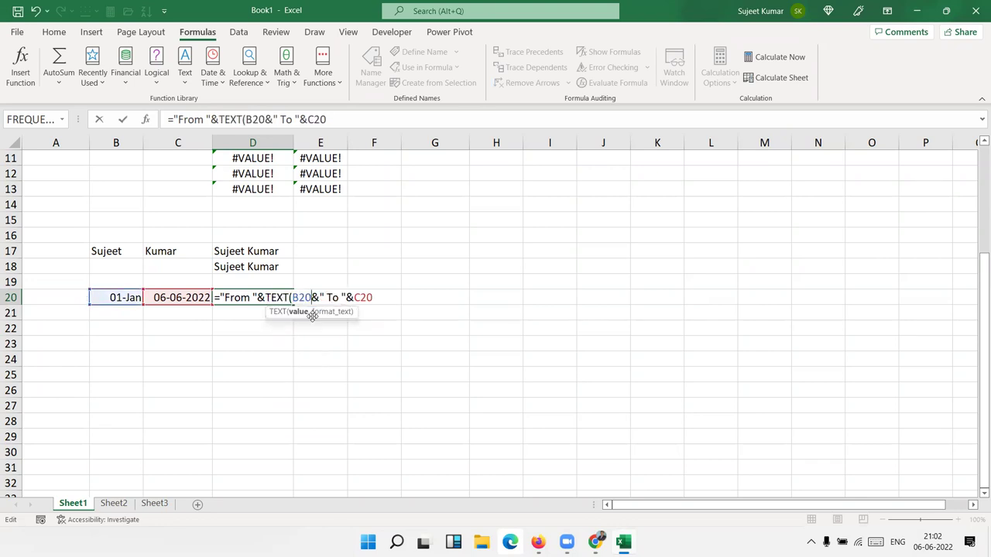
type(",\"DDD")
key("BackSpace")
type("-")
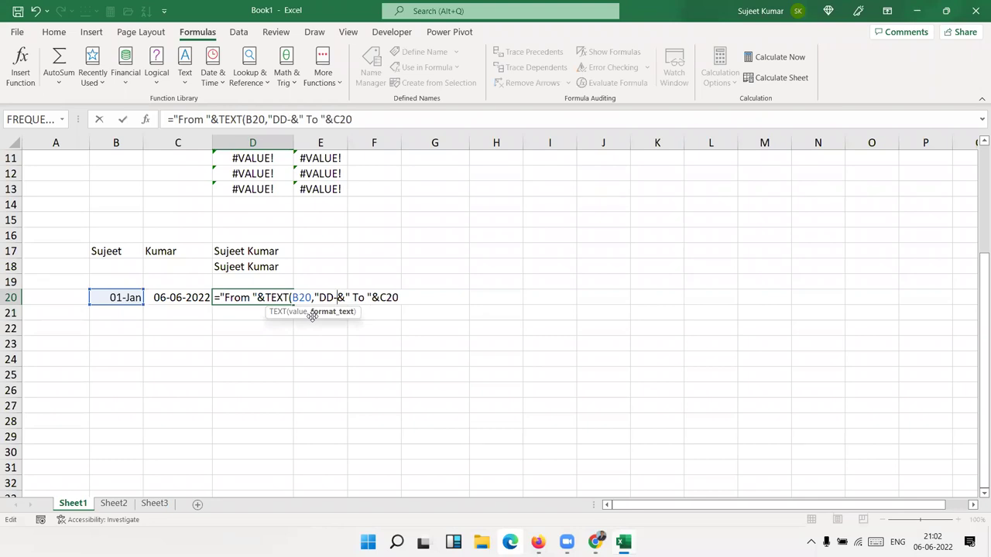
type("MMM")
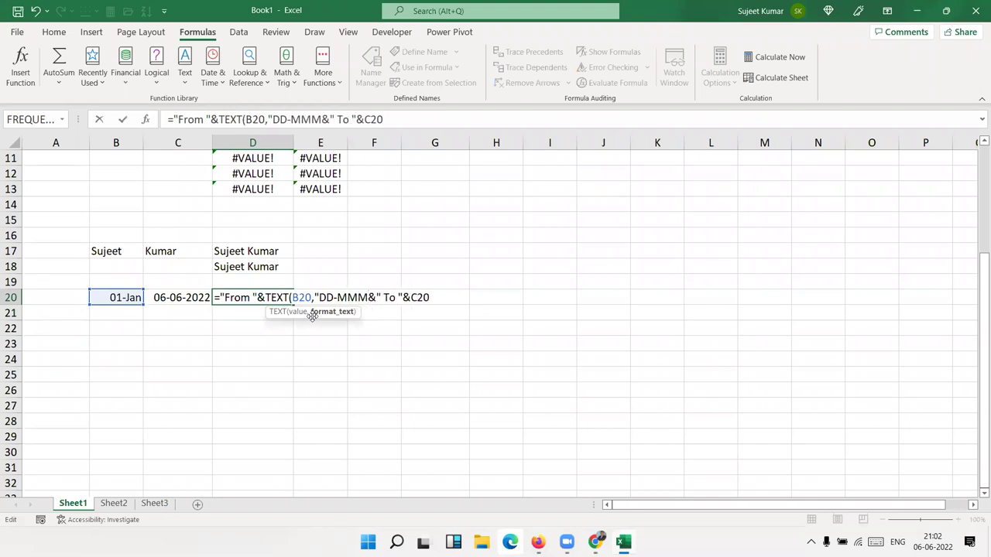
type("-")
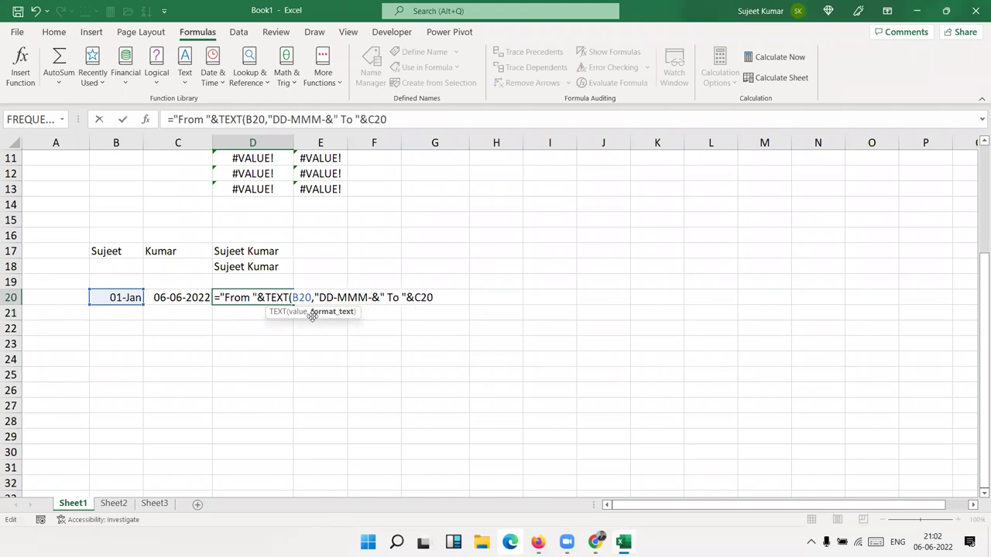
type("YY\"")
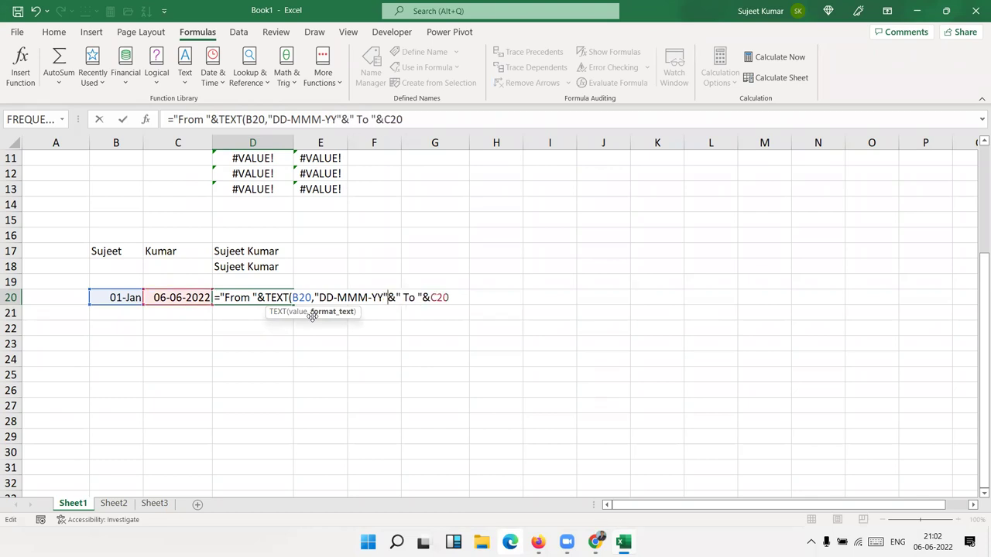
type(")")
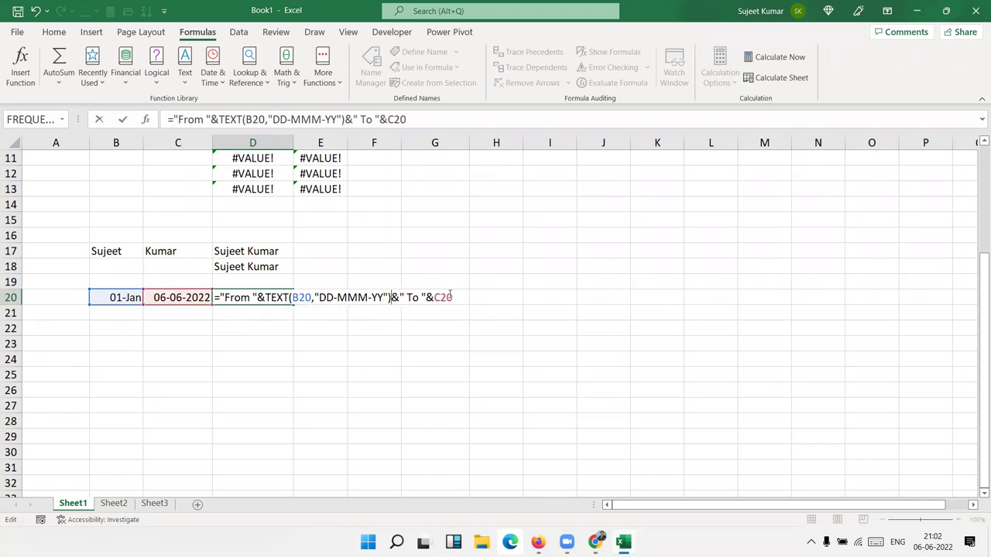
Wrap C20 the same way in TEXT with DD-MMM-YY.
left_click(434, 298)
type("te")
key("Tab")
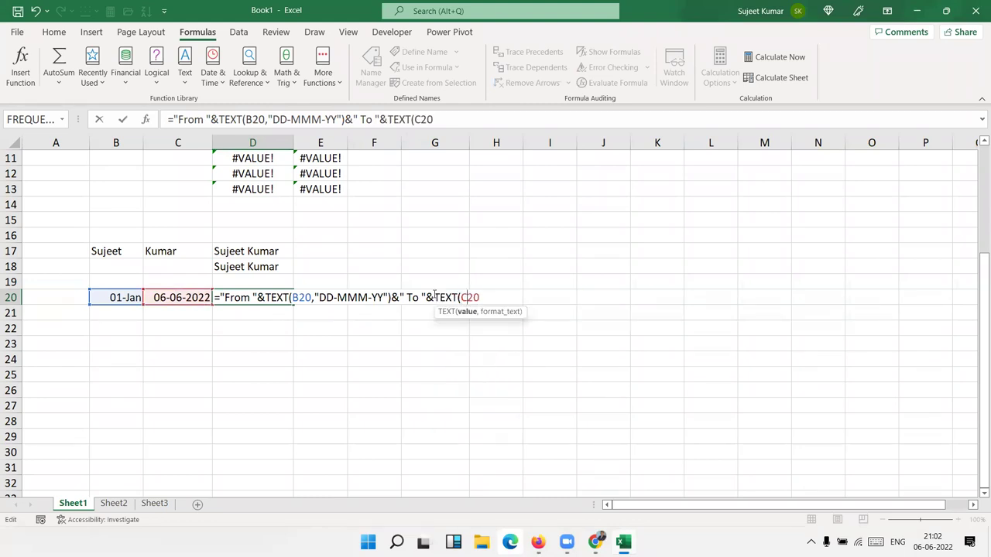
type(",\"DDD")
key("BackSpace")
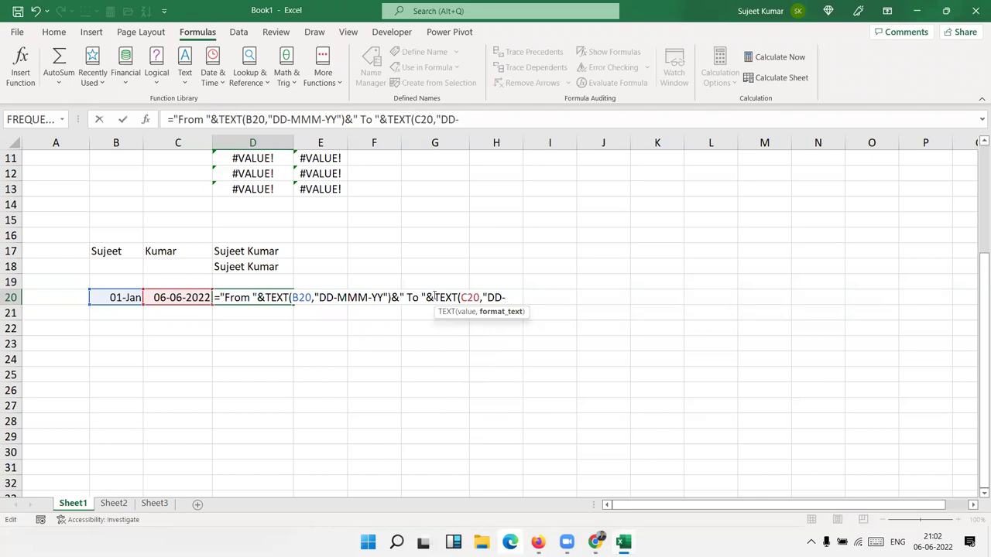
type("MMM-YY\")")
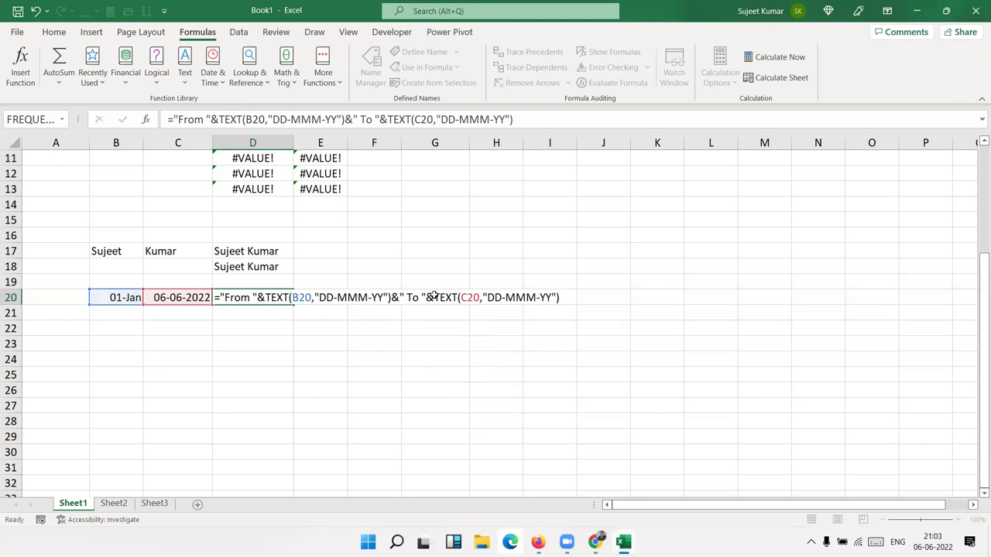
key("Return")
key("Up")
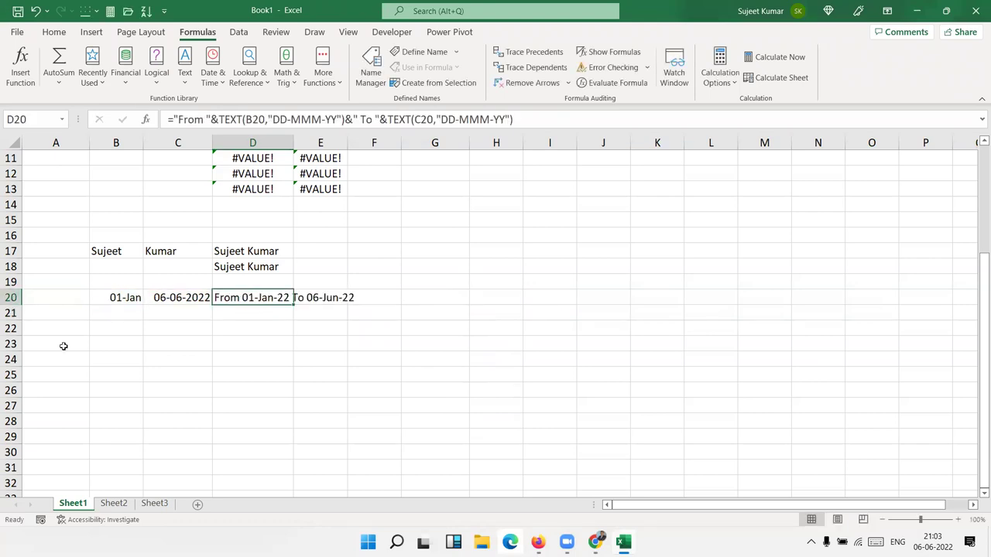
Glance at the Text function list, then enter 1542 in B23.
left_click(194, 358)
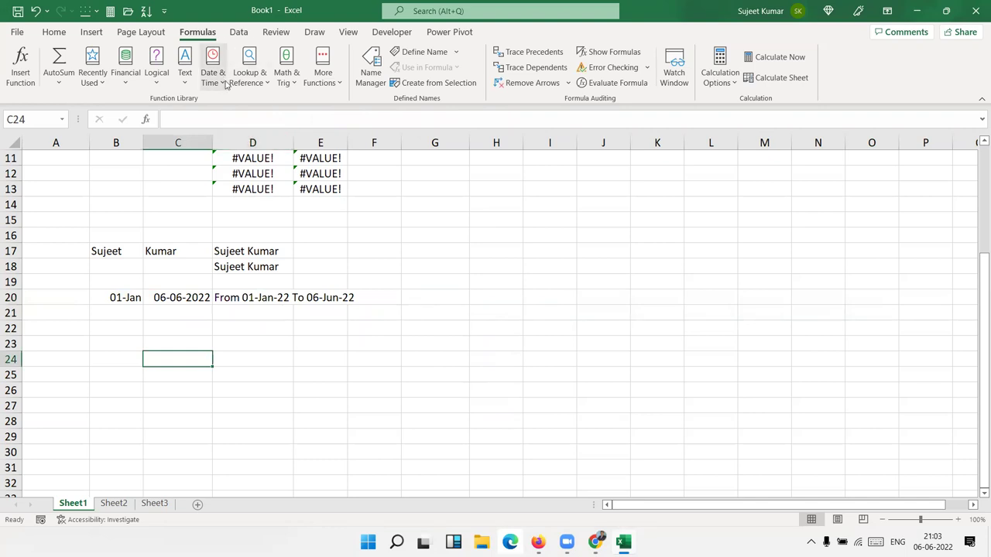
left_click(188, 76)
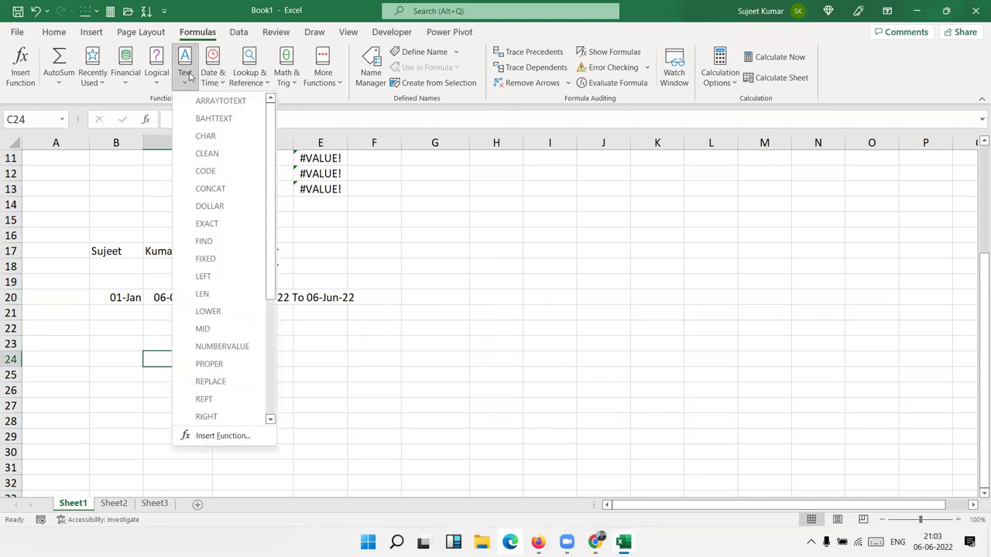
left_click(77, 374)
left_click(92, 350)
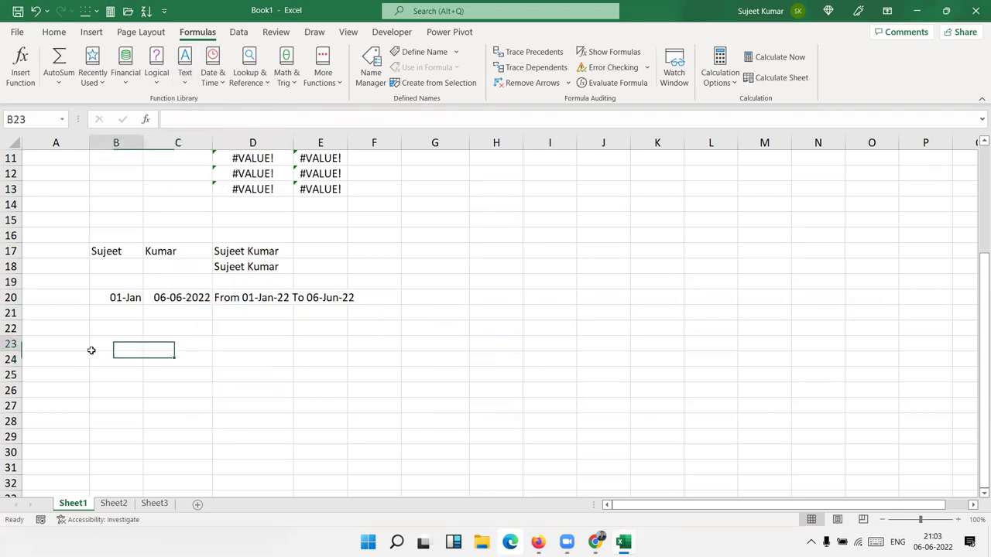
type("1542")
key("Tab")
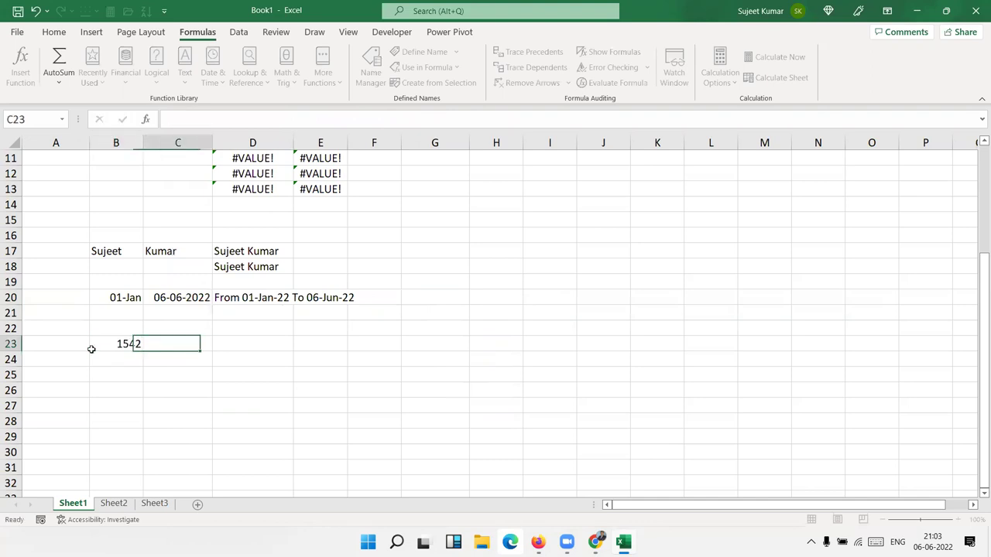
Try percentage, rupee accounting and extra decimals on B23, then undo and clear it.
left_click(91, 350)
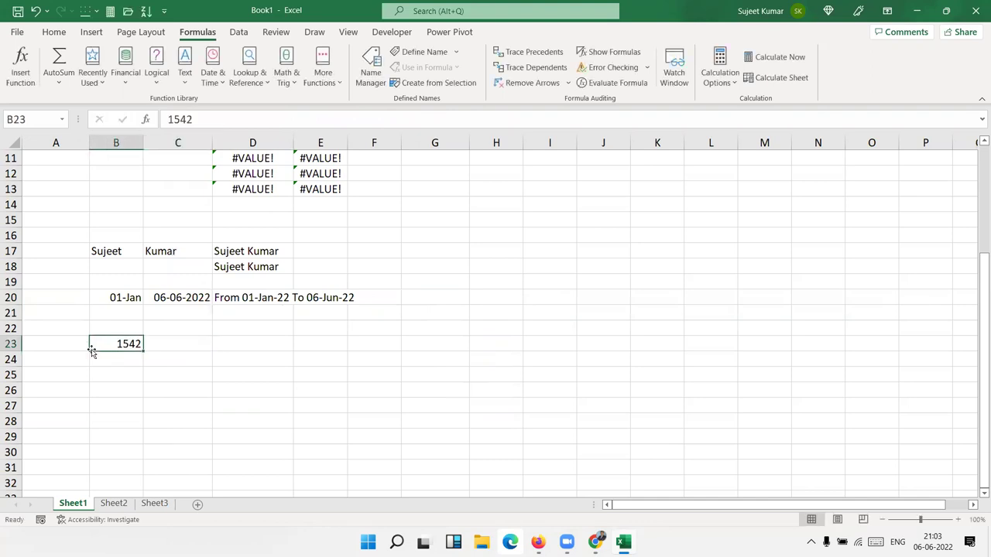
left_click(91, 32)
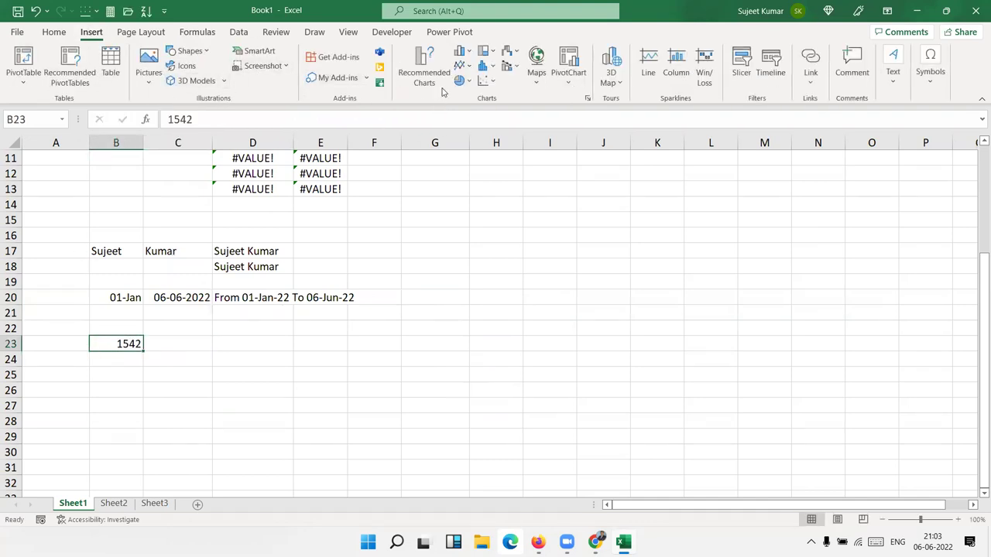
left_click(54, 31)
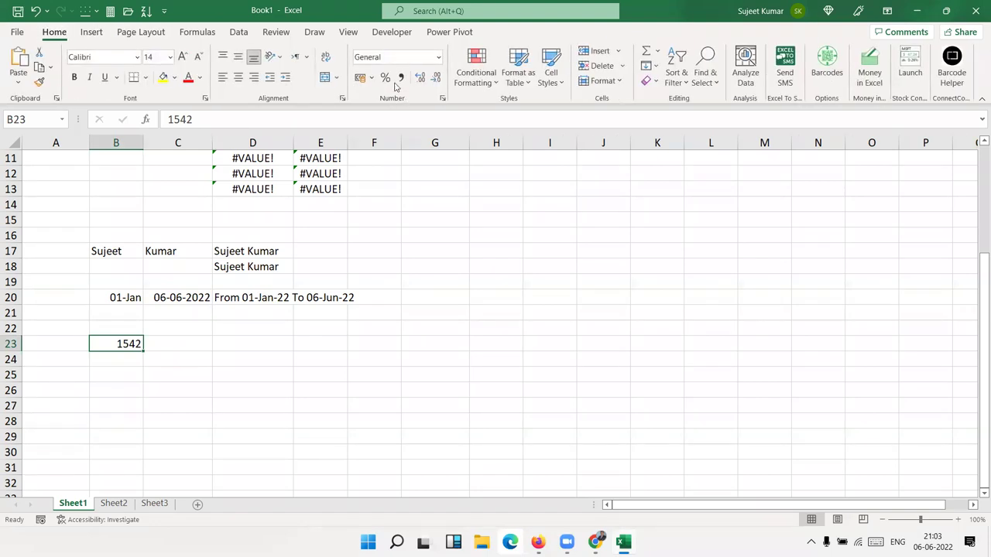
left_click(385, 78)
left_click(422, 80)
left_click(360, 77)
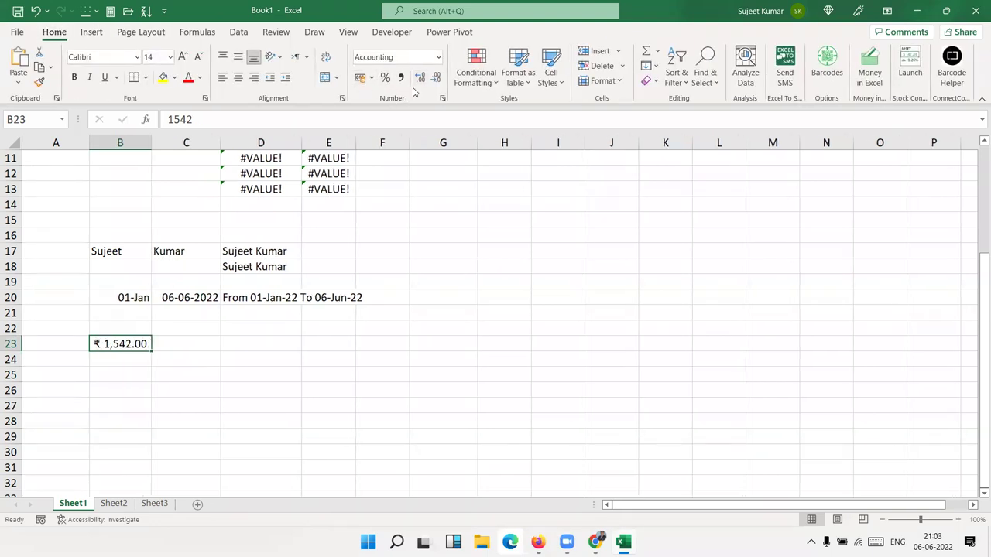
left_click(422, 80)
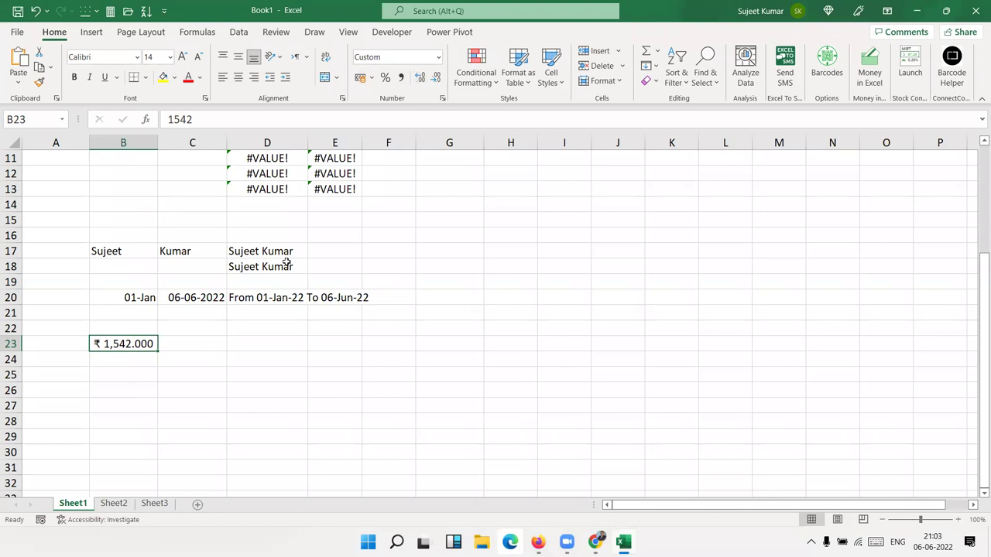
key("ctrl+z")
key("ctrl+z")
key("ctrl+z")
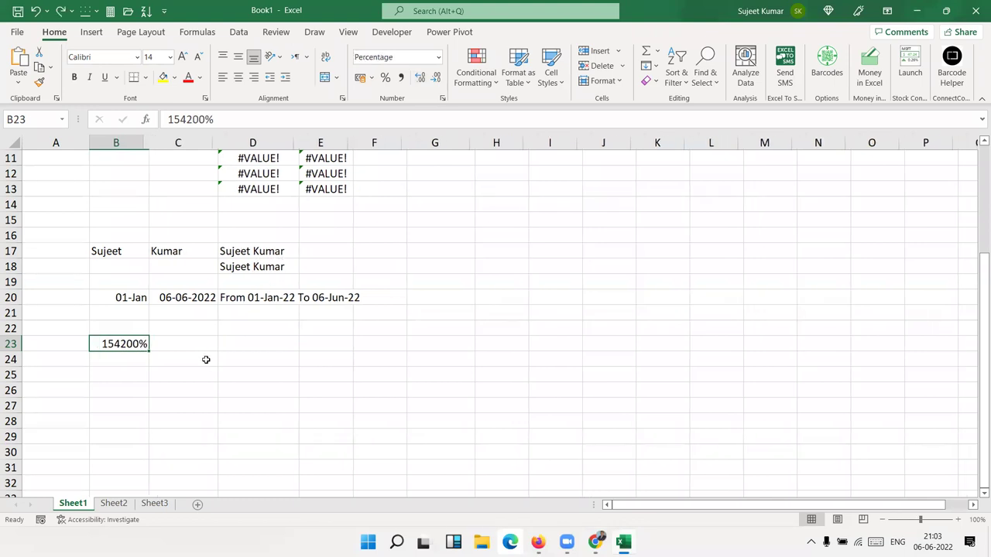
key("ctrl+z")
key("Delete")
Enter =DOLLAR(1525) in B23, showing ₹ 1,525.00.
type("1")
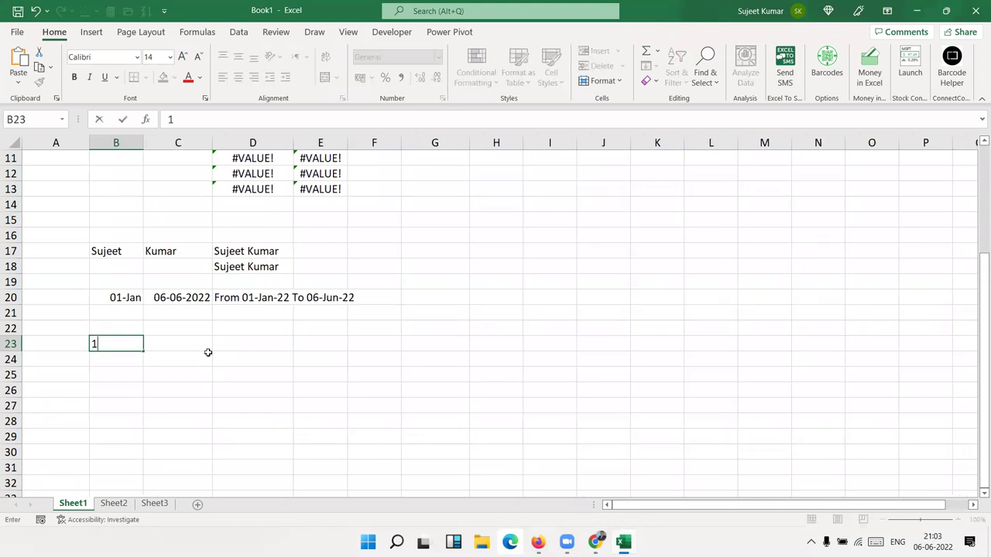
type("=do")
key("Tab")
type("1,525")
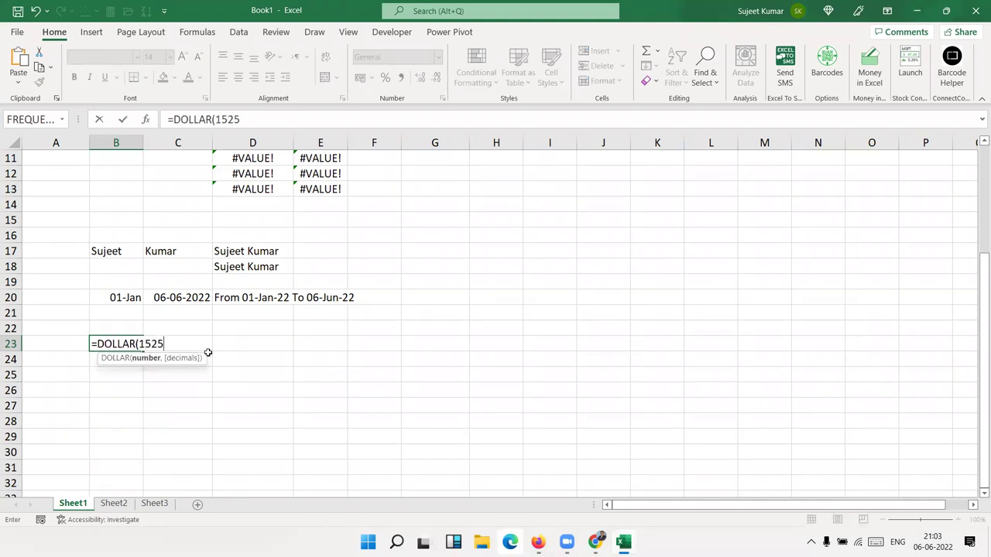
key("Return")
key("Up")
key("Down")
key("Down")
Enter =FIXED(14525) in B25, showing 14,525.00.
type("=")
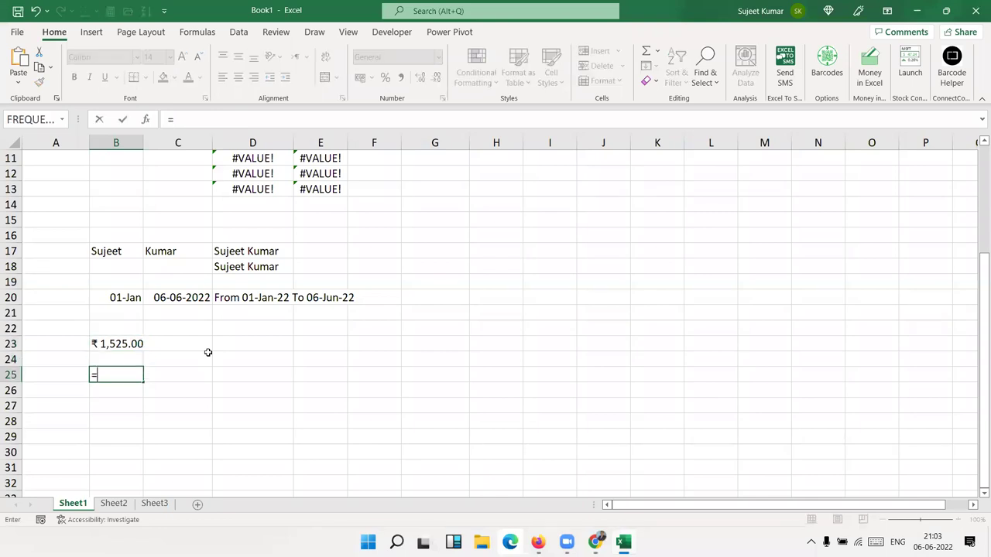
type("f")
type("inn")
key("BackSpace")
key("BackSpace")
type("x")
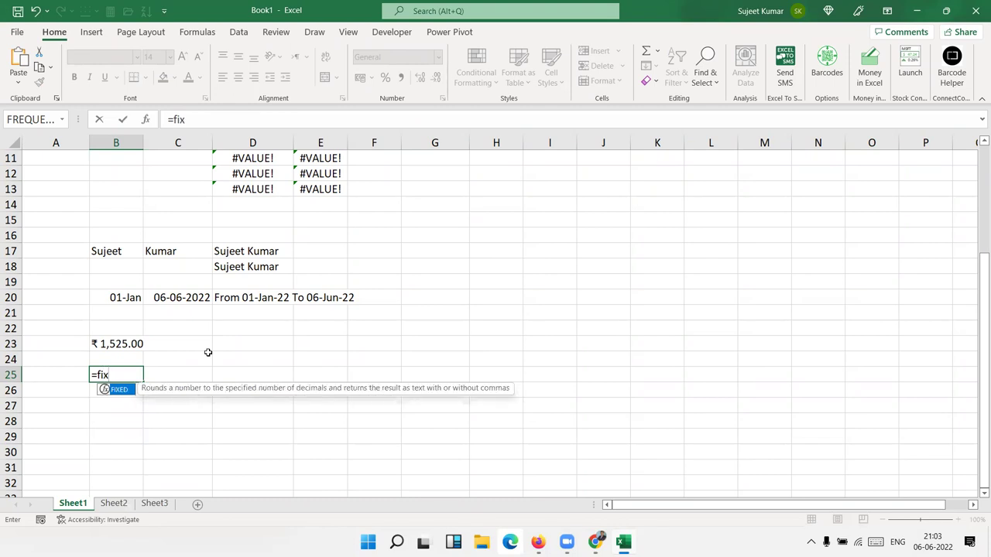
key("Tab")
type("14,525")
key("Return")
key("Up")
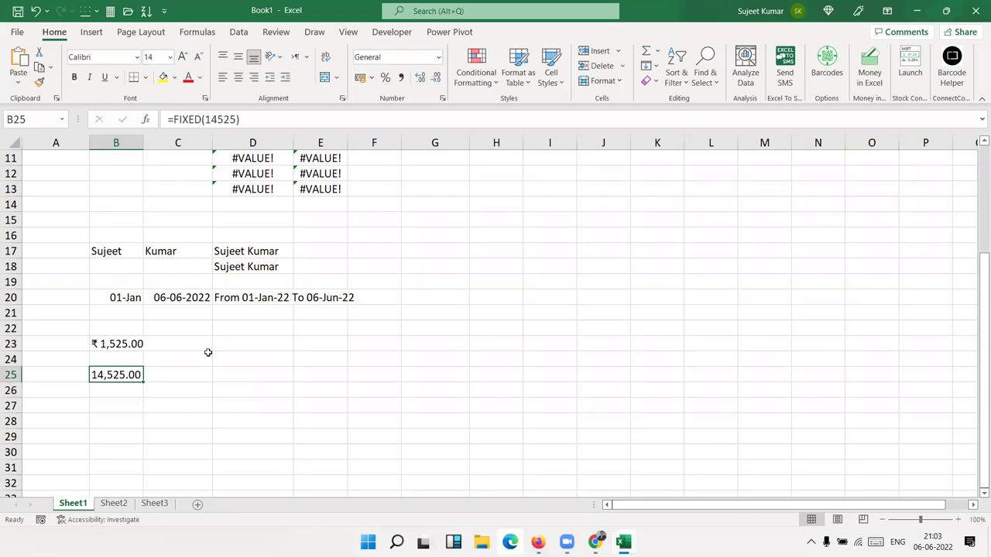
Apply percentage and comma style to B25, then compare it with B23.
left_click(385, 77)
left_click(401, 77)
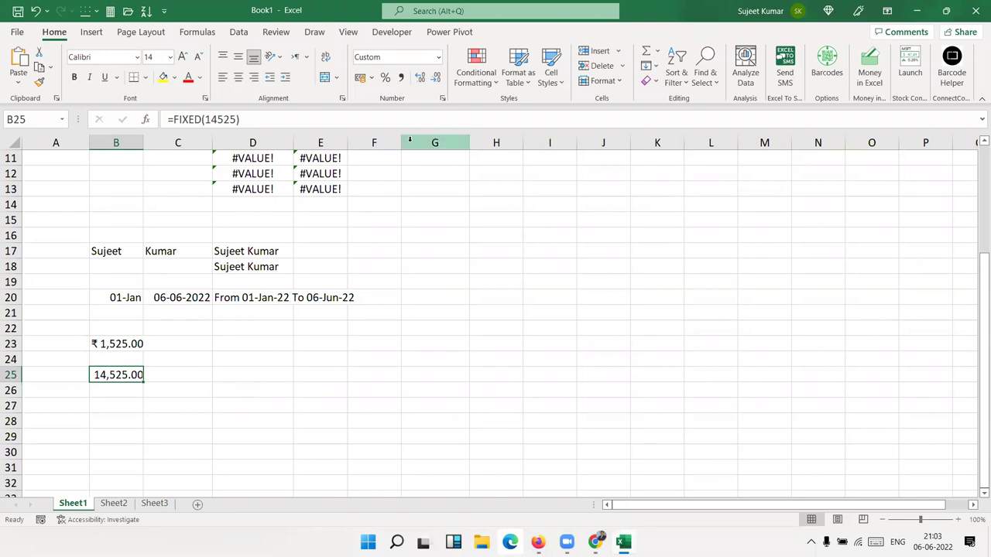
left_click(116, 343)
left_click(115, 375)
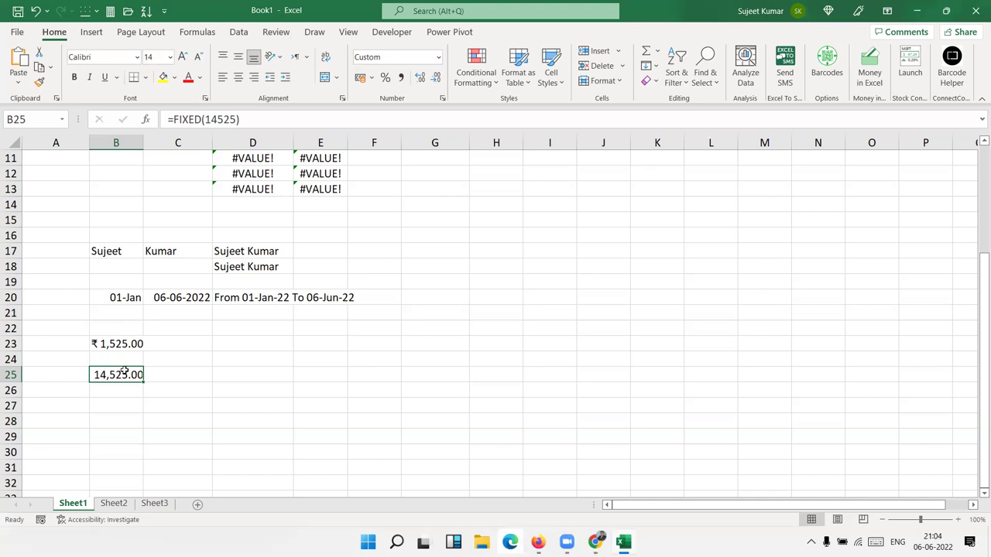
Type RAM in C27 and ram in D27.
left_click(184, 410)
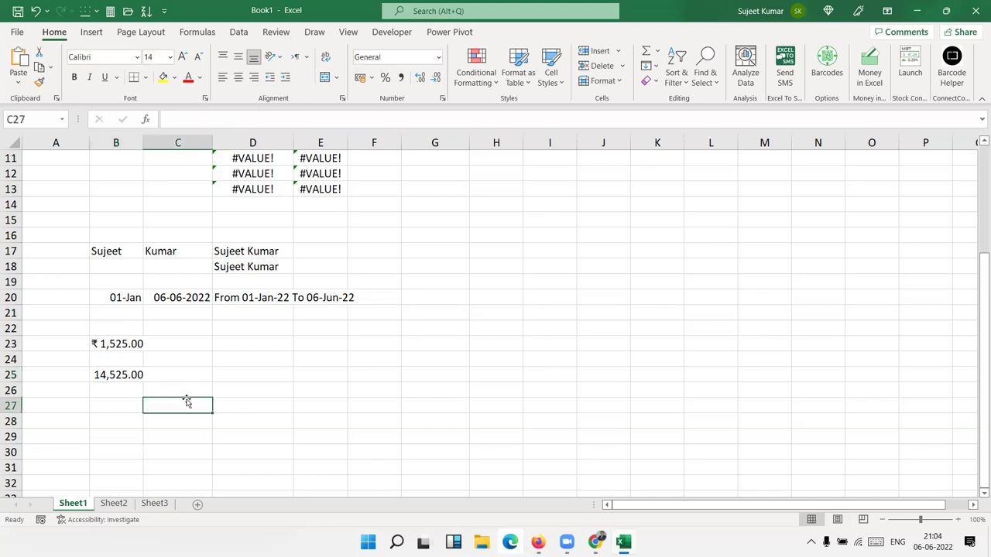
type("RAM")
key("Tab")
type("ram")
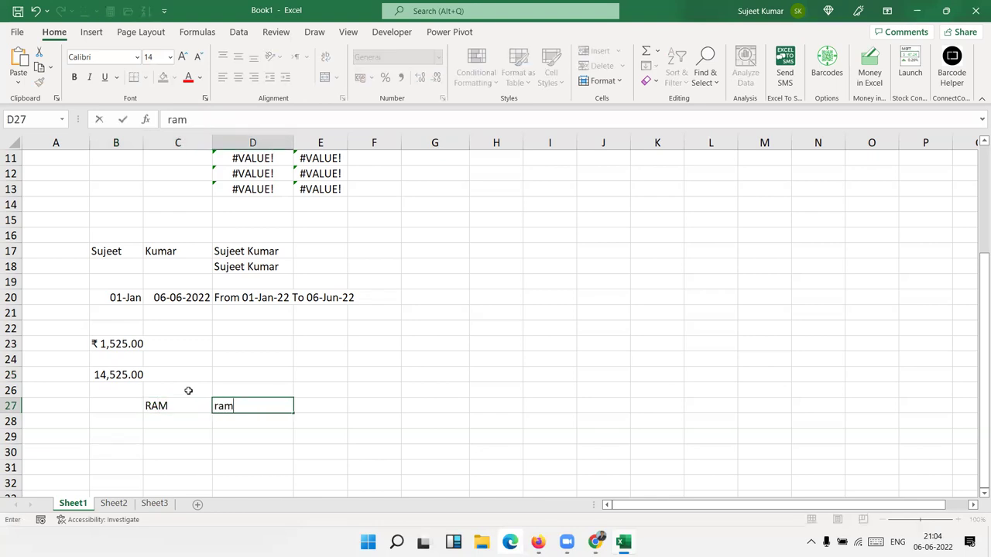
key("Tab")
Enter the plain equality check =C27=D27 in E27.
type("=")
key("Left")
key("Left")
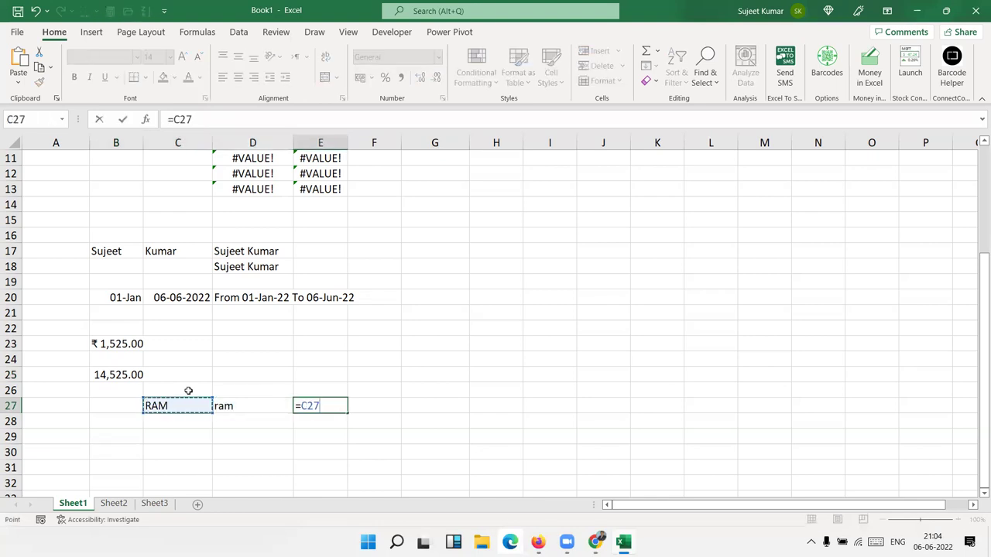
type("=")
key("Left")
key("Left")
key("Right")
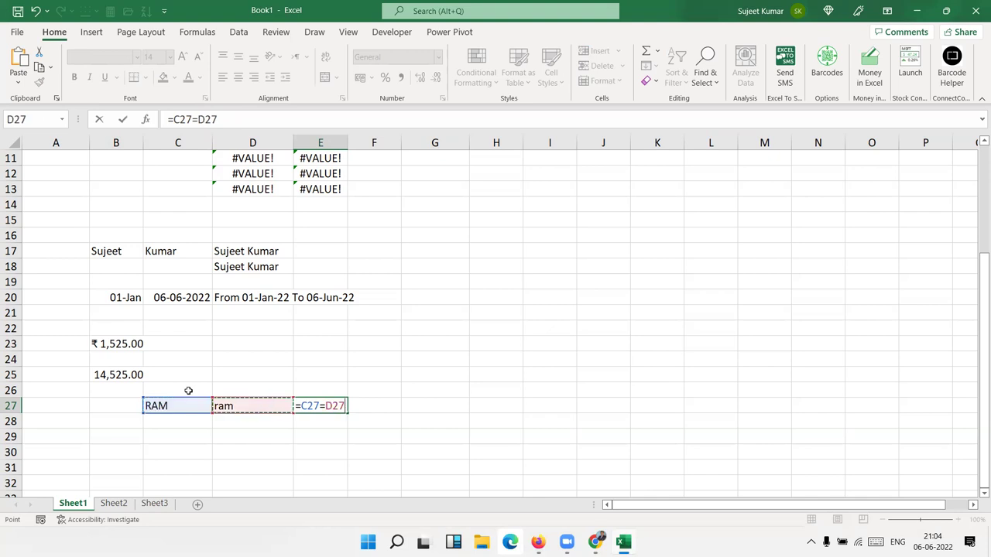
key("Return")
key("Right")
key("Right")
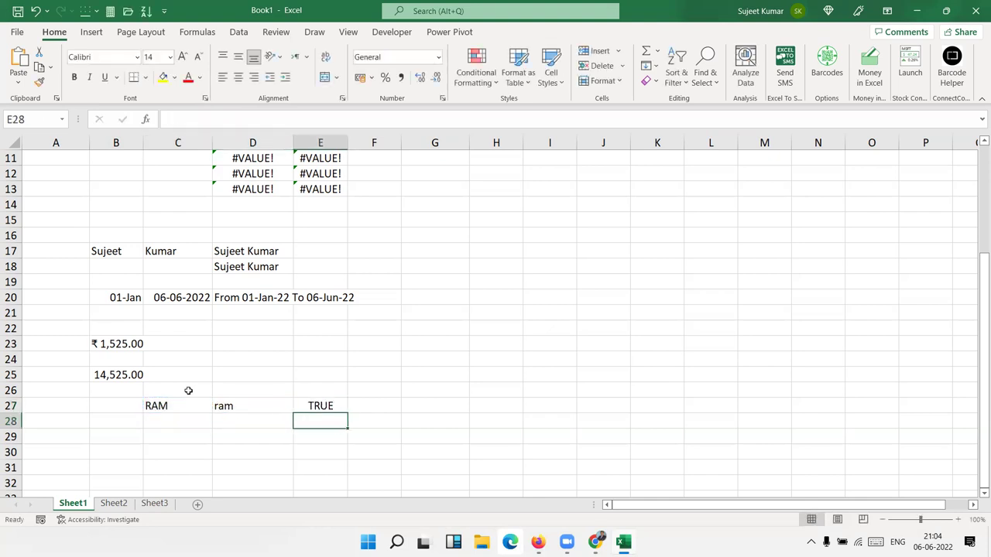
Enter the case-sensitive check =EXACT(C27,D27) in E28.
type("=ex")
key("Tab")
key("Left")
key("Left")
key("Up")
type(",")
key("Left")
key("Up")
key("Return")
key("Up")
Change D27 to RAM so both checks return TRUE.
key("Left")
key("Up")
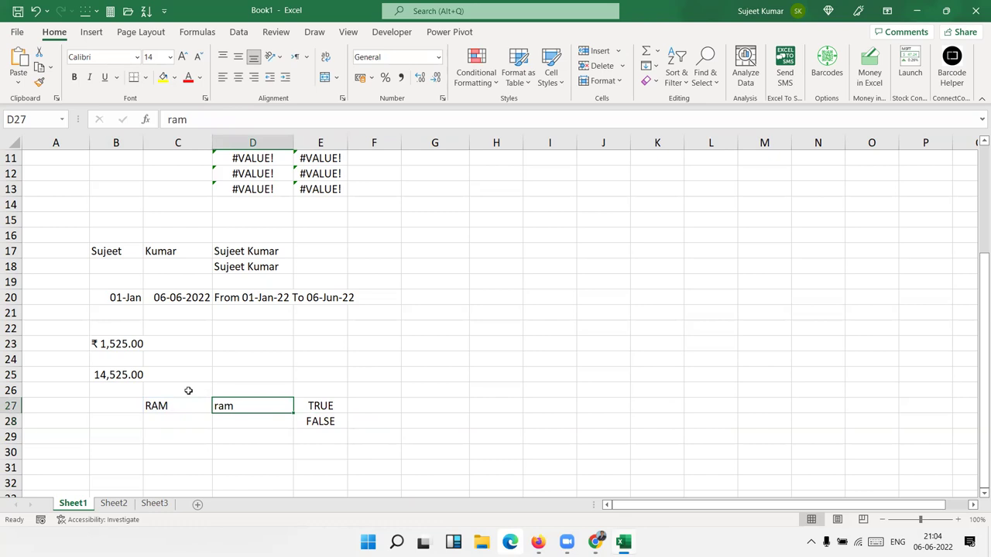
type("RAM")
key("Return")
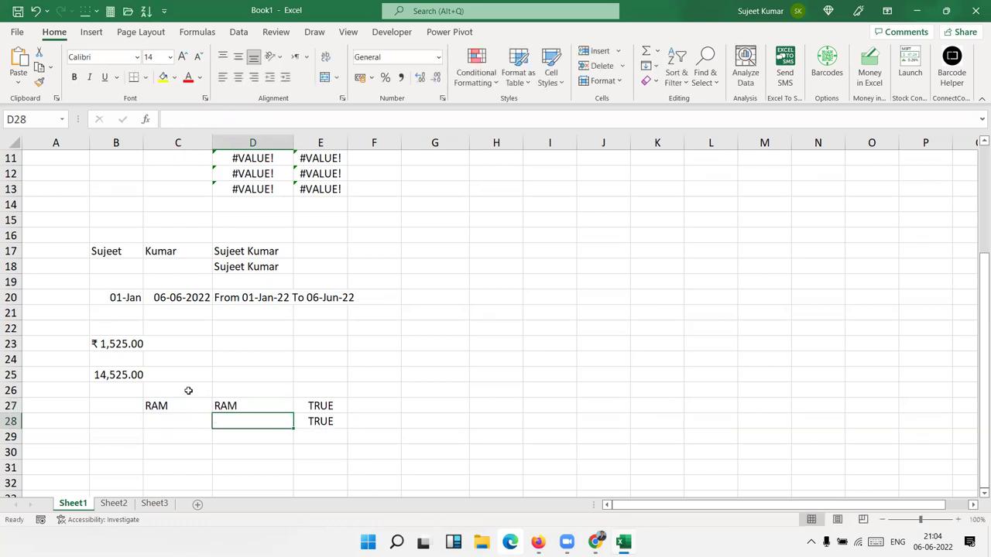
key("Right")
key("Down")
key("Down")
key("Down")
key("Down")
key("Down")
key("Down")
key("Down")
key("Down")
key("Down")
key("Down")
key("Down")
key("Down")
key("Down")
key("Down")
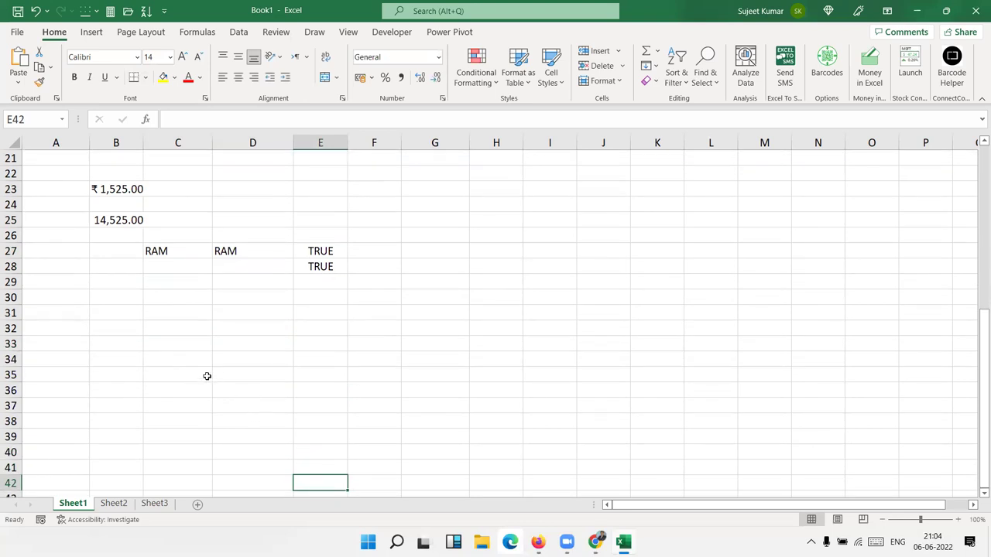
Look through the Formulas Text function list, then start typing a first name in B32.
left_click(207, 377)
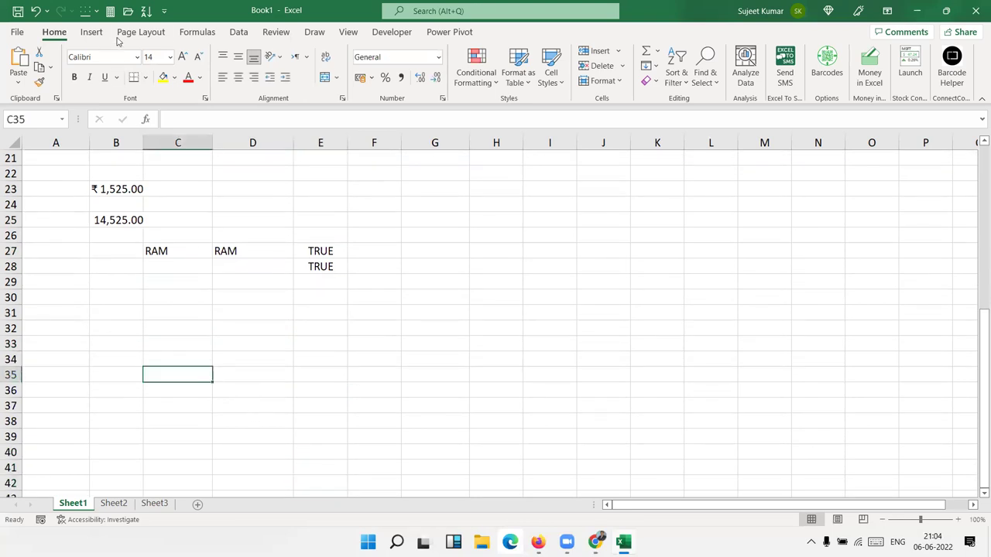
left_click(195, 32)
left_click(185, 77)
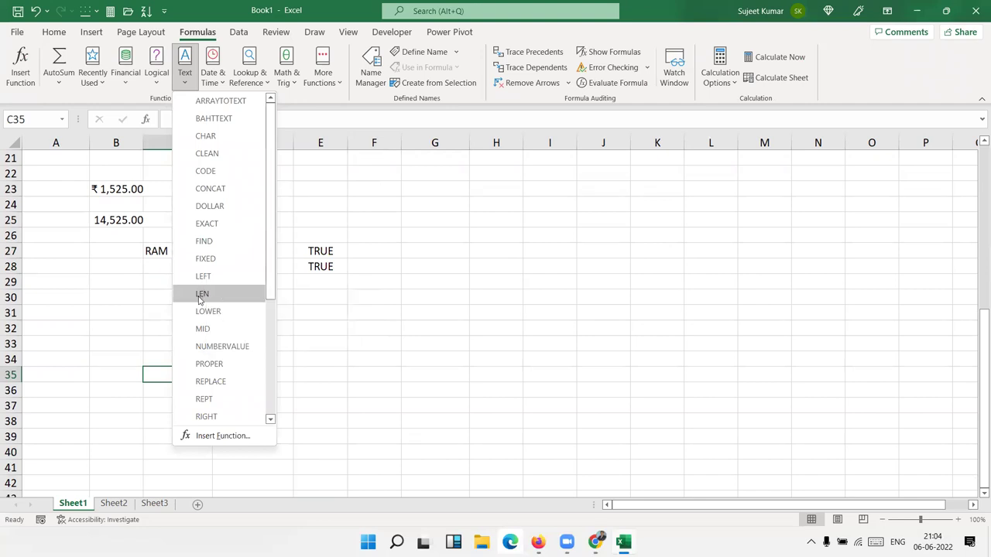
mouse_move(208, 311)
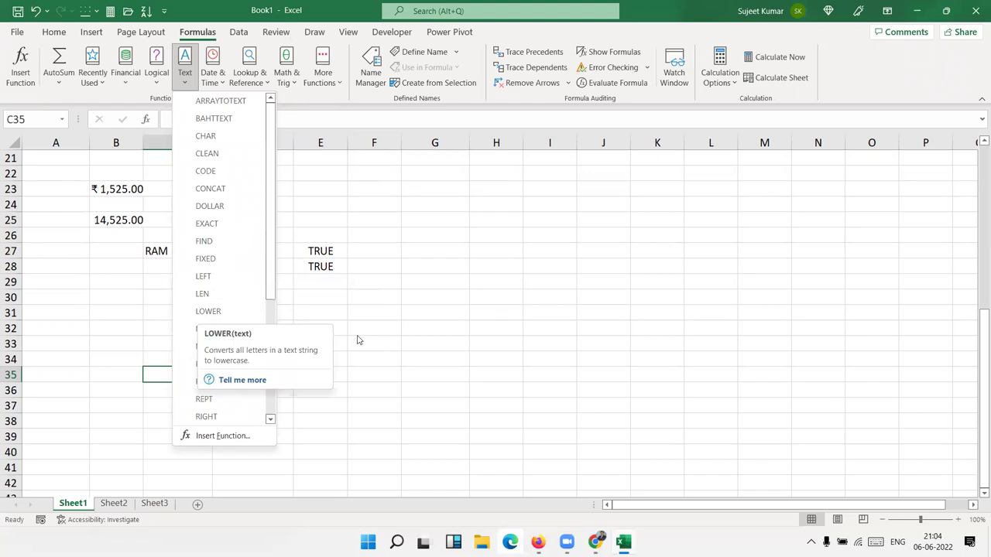
left_click(422, 335)
left_click(137, 323)
type("Sujee")
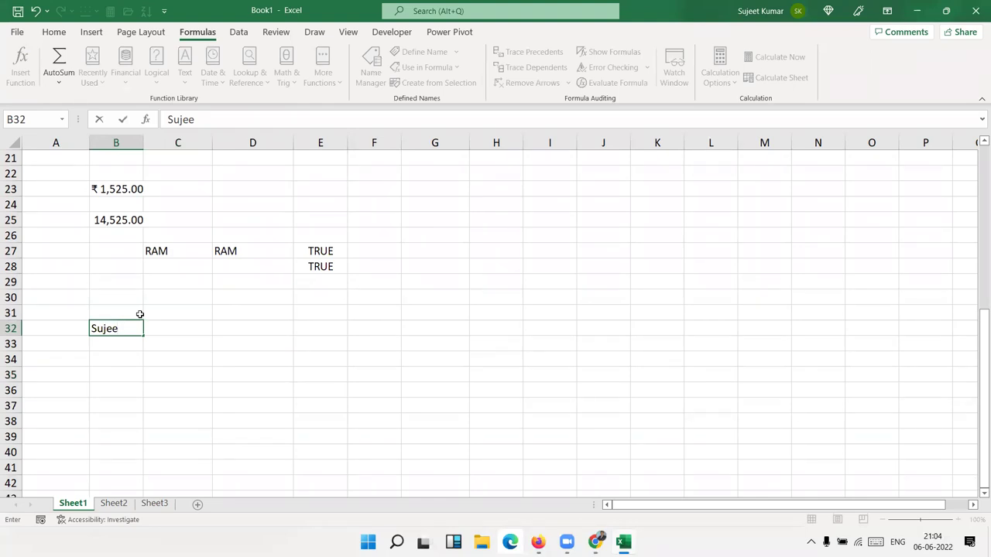
Finish the first name in B32 and enter =UPPER(B32) in C32.
type("t")
key("Tab")
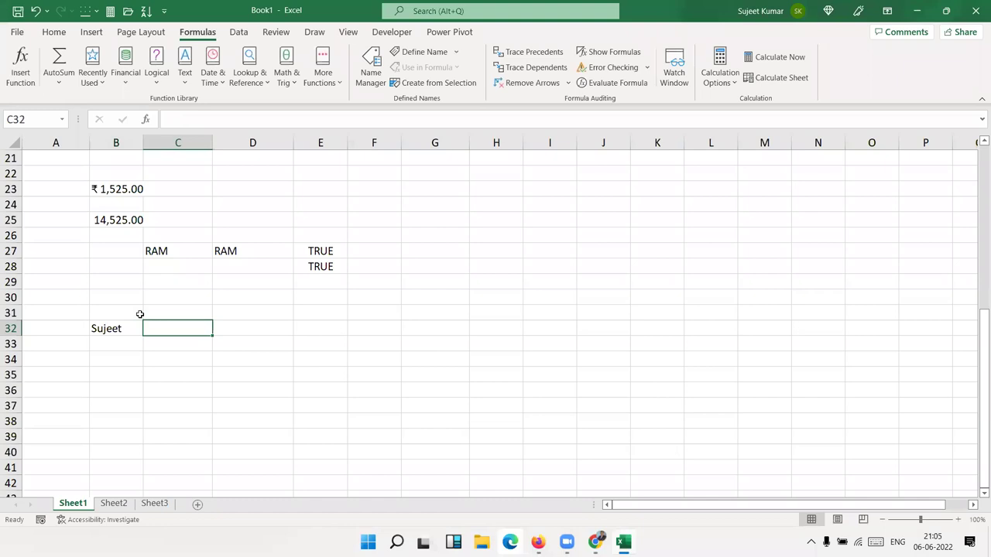
type("=upp")
key("Tab")
key("Left")
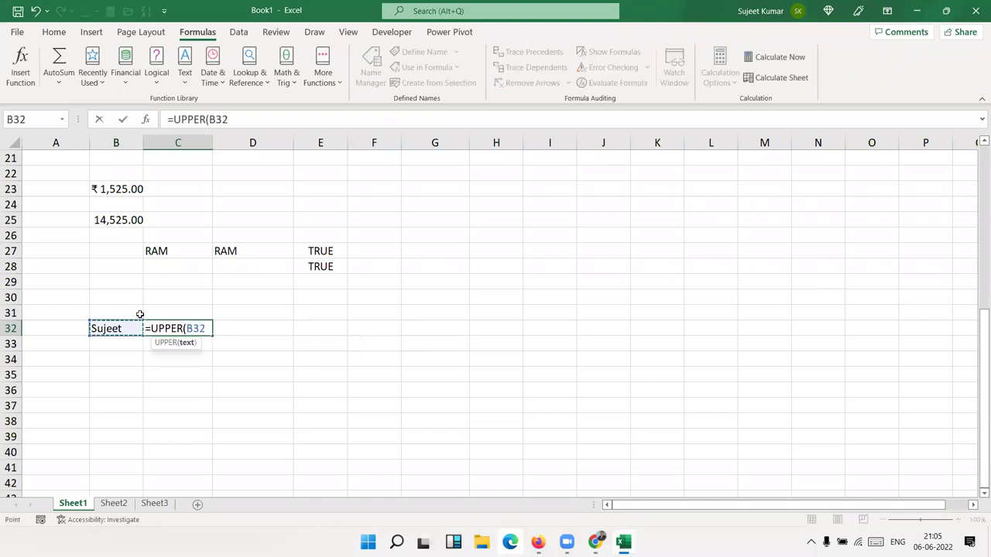
key("Return")
key("Up")
key("Right")
Enter =LOWER(C32) in D32 to show the name in lowercase.
key("Right")
type("=")
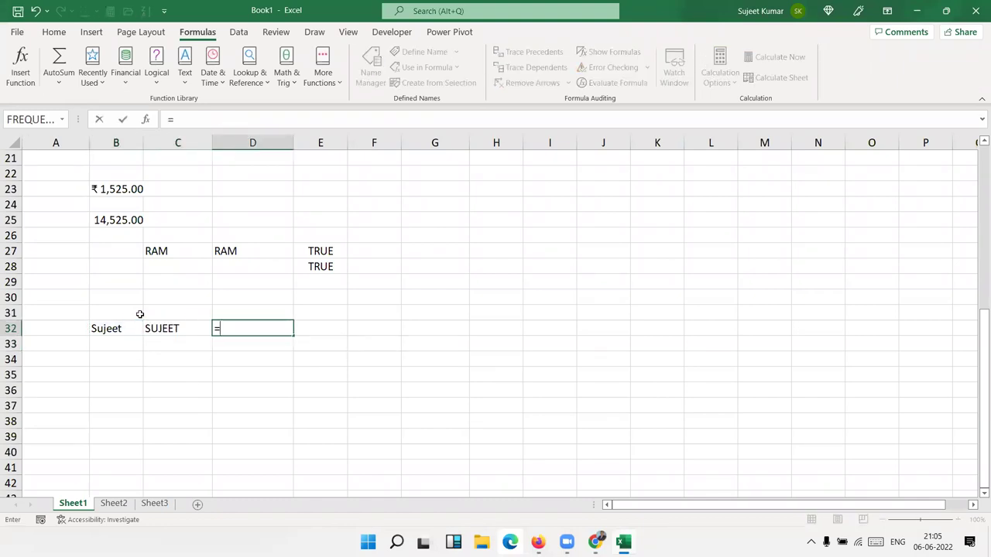
type("low")
key("Tab")
key("Left")
key("Return")
key("Up")
key("Right")
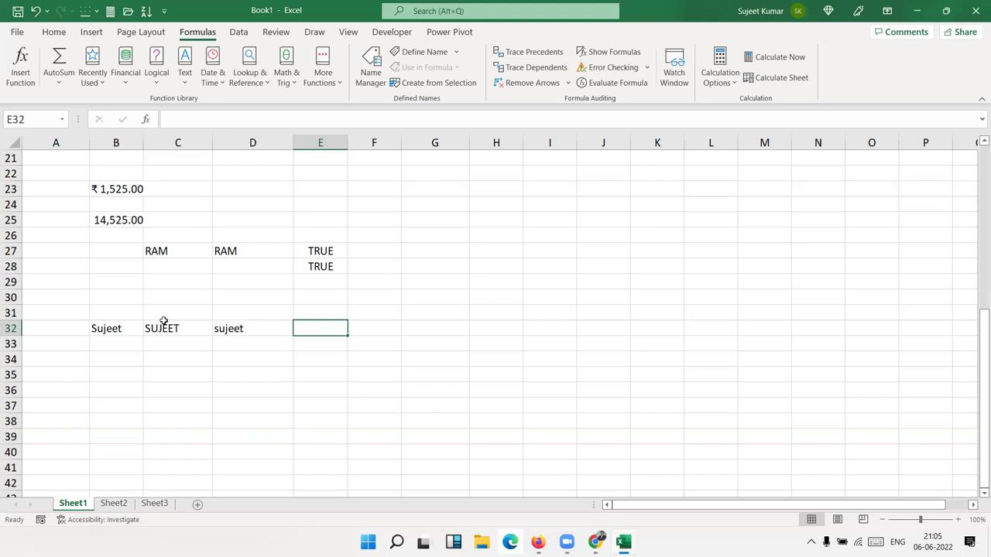
Enter =PROPER(D32) in E32 to restore the capitalised name.
type("=pro")
key("Down")
key("Down")
key("Tab")
key("Left")
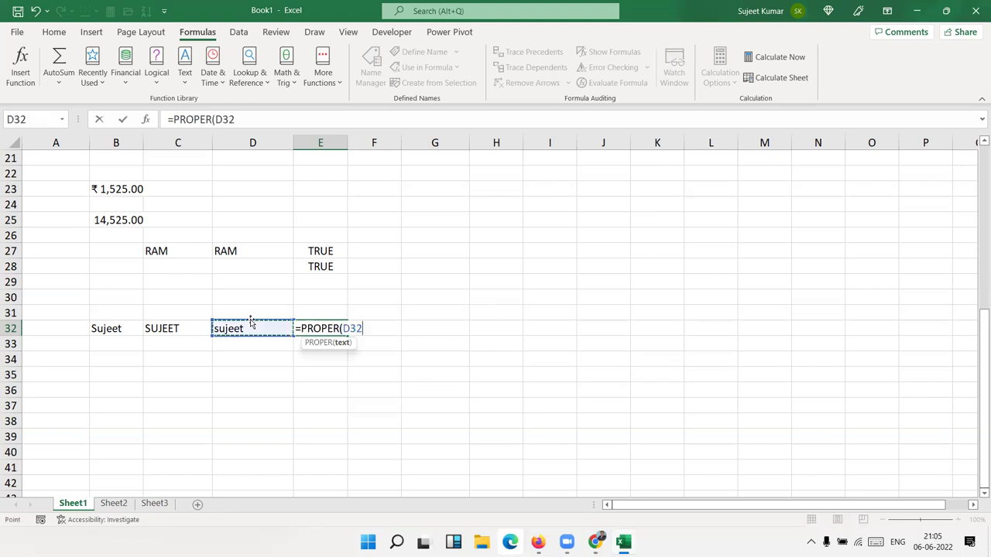
key("Left")
key("Left")
key("Right")
key("Right")
key("Return")
key("Down")
left_click(184, 74)
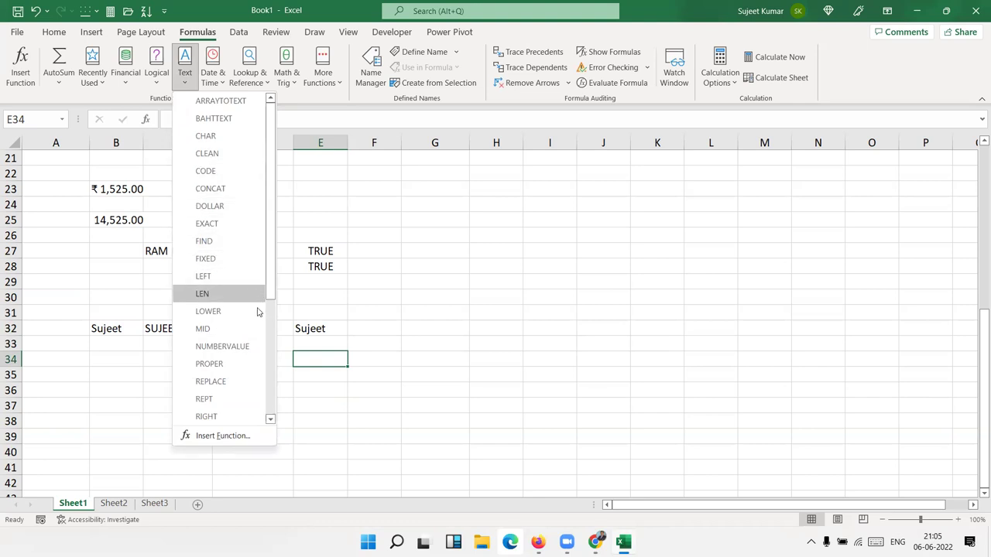
Store '154215 as text in B35 and convert it with =NUMBERVALUE(B35) in C35.
left_click(105, 375)
type("'154215")
key("ctrl+Return")
key("Right")
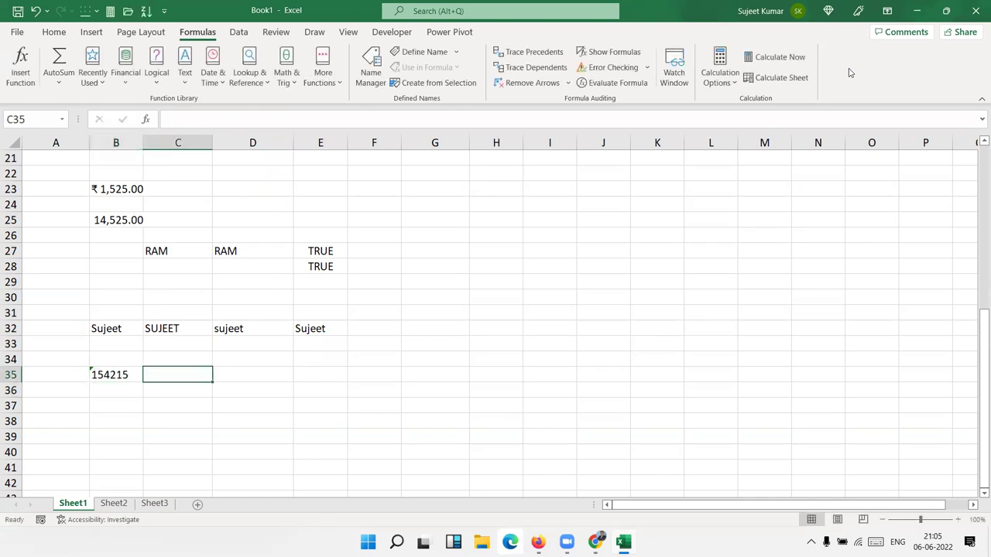
type("=nu")
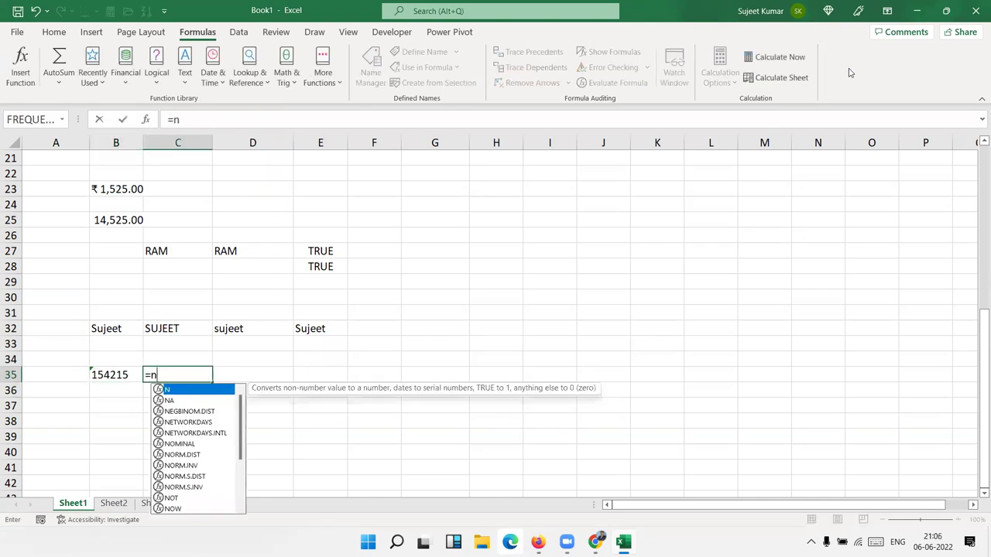
type(",")
key("BackSpace")
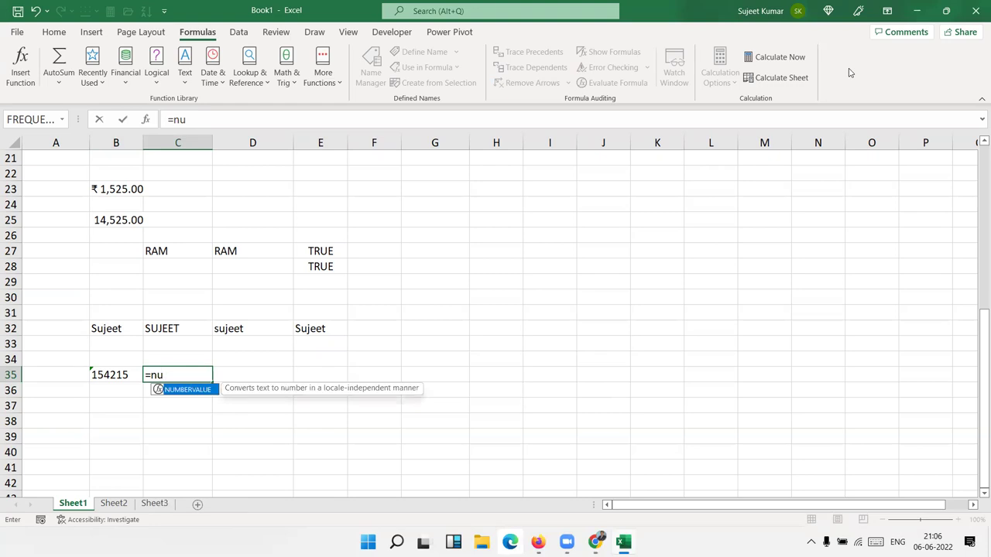
key("Tab")
key("Left")
key("Return")
key("Up")
key("Right")
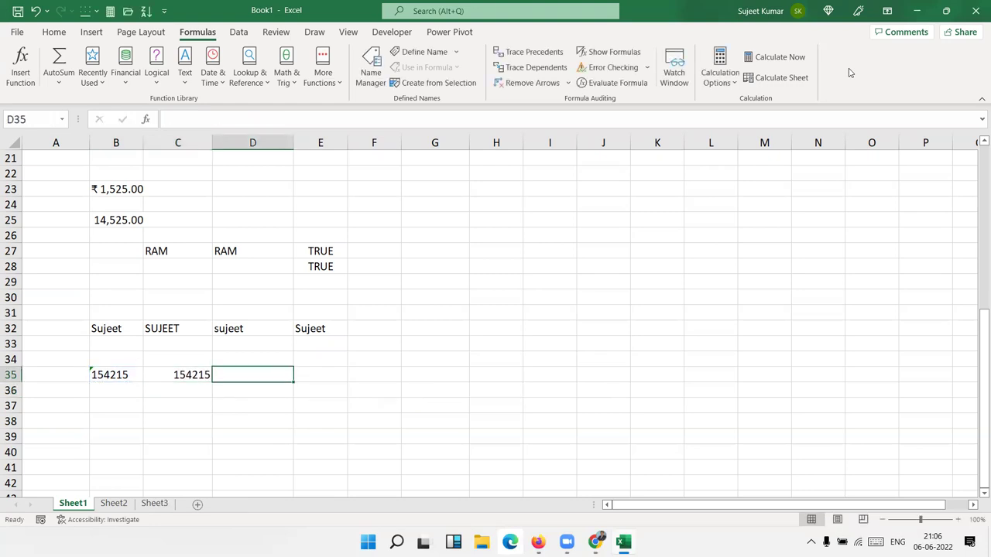
Enter =VALUE(C35) in D35 and browse the Formulas > Text function list.
type("=")
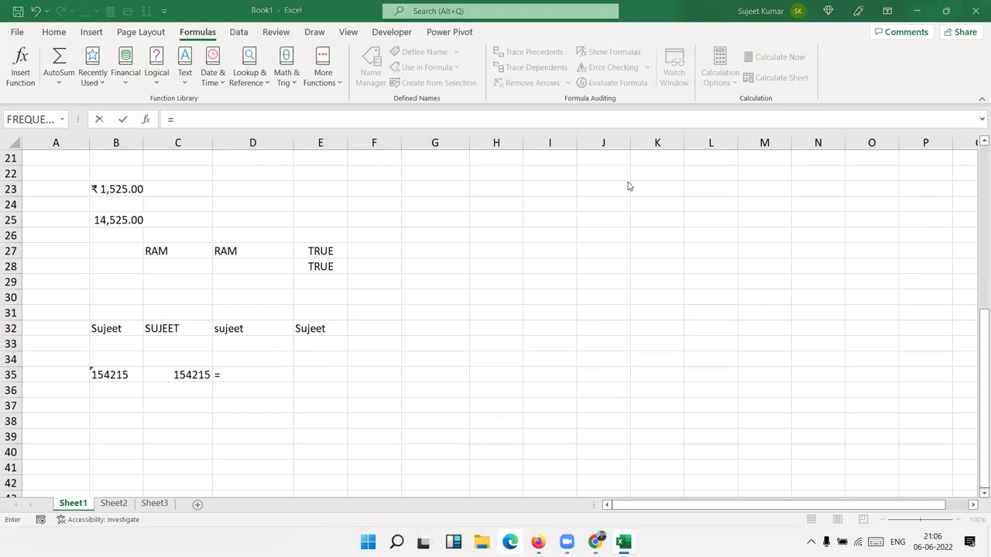
left_click(263, 370)
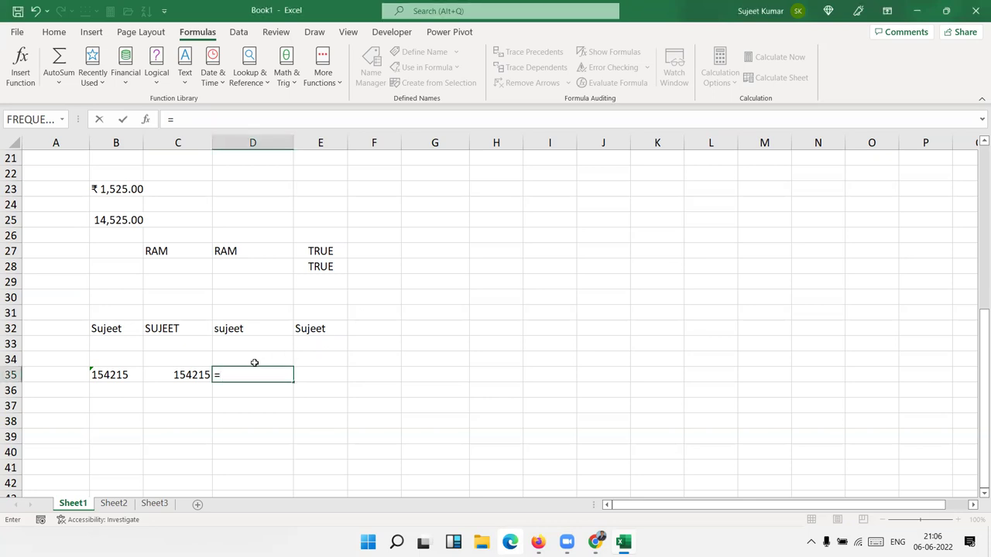
type("val")
key("Tab")
key("Left")
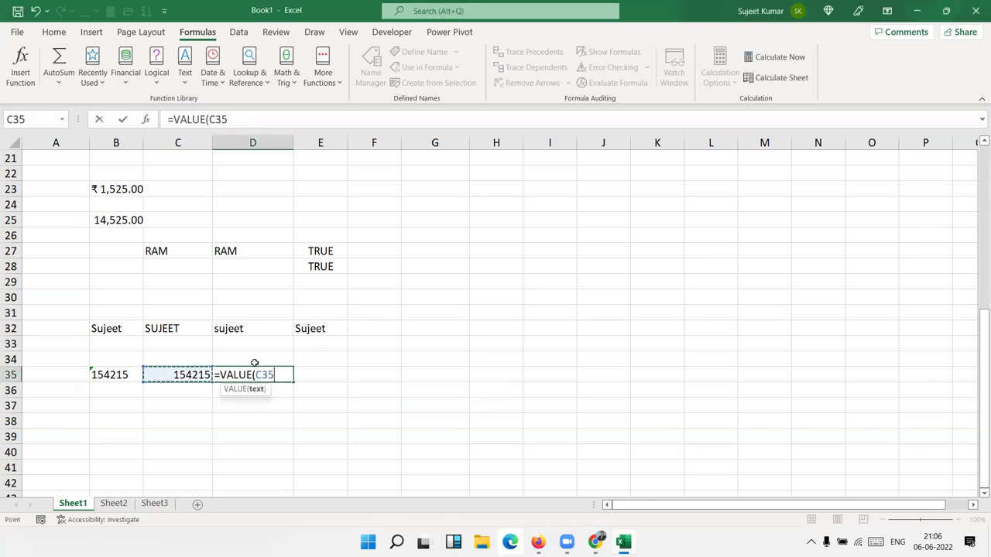
key("Return")
key("Up")
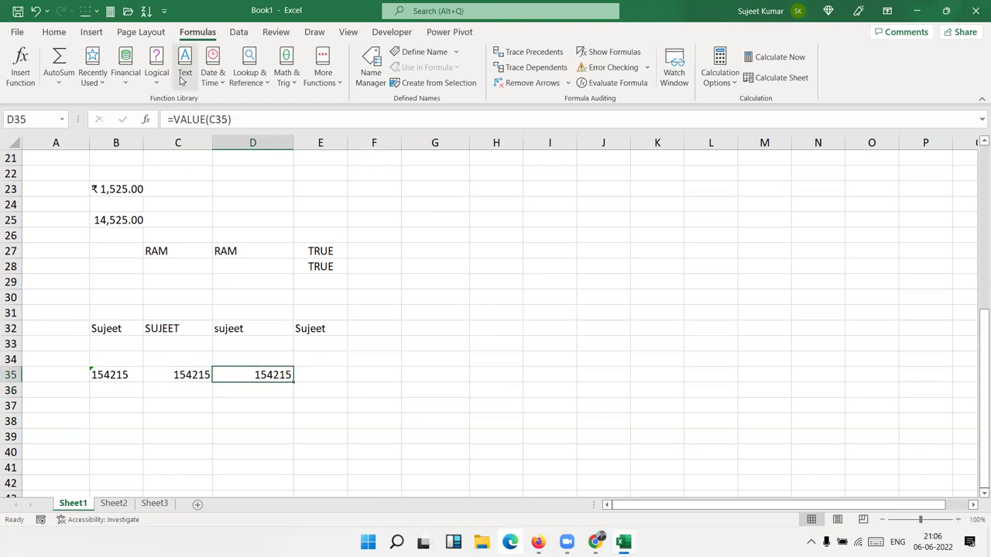
left_click(183, 76)
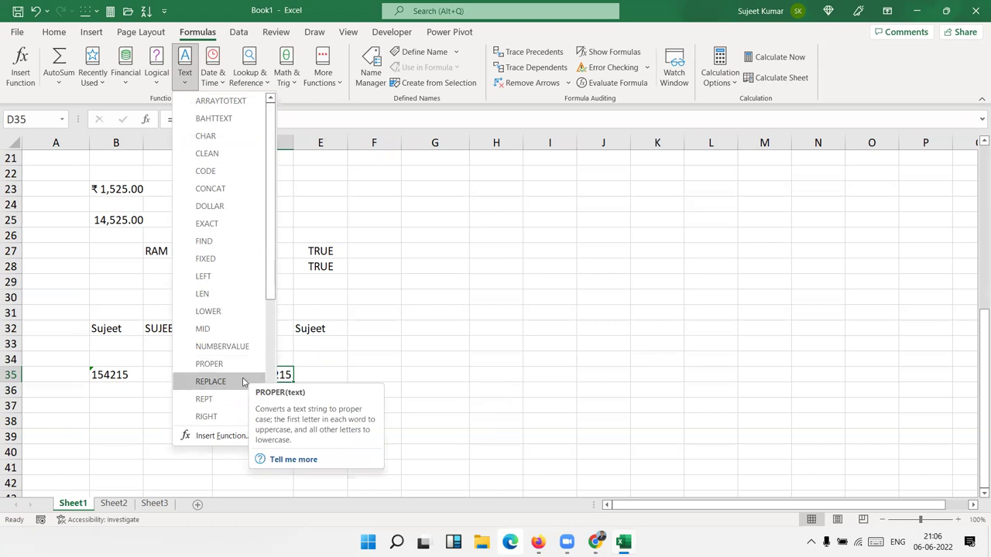
left_click_drag(269, 298, 281, 424)
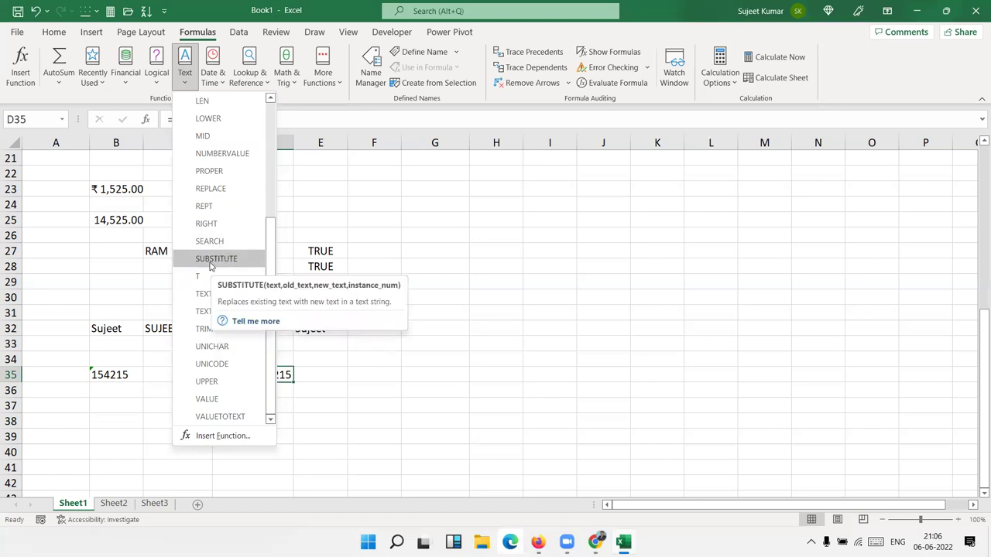
Enter the sample values 854, 252, asd, 62, sad and 25sa in G23:G28.
left_click(454, 191)
left_click(453, 188)
type("854")
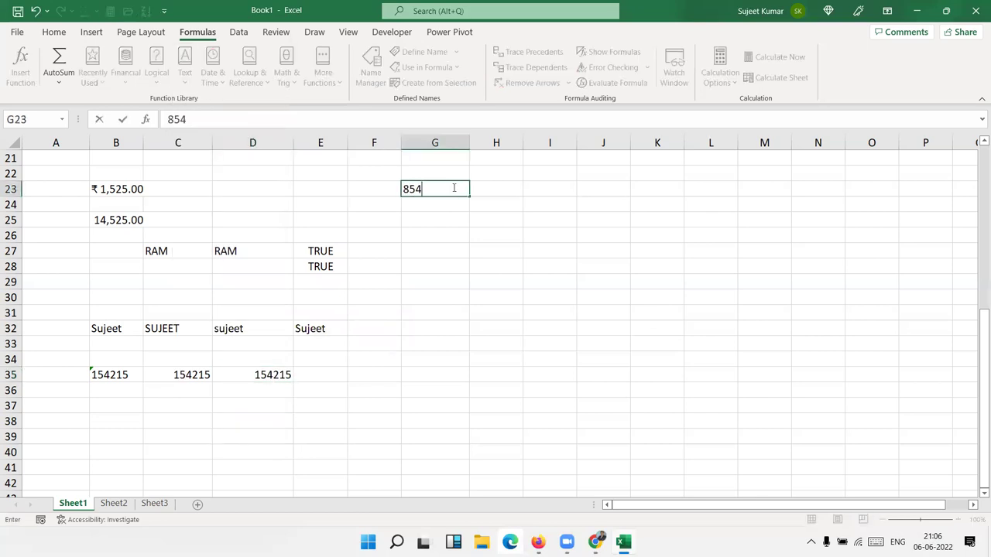
key("Return")
type("252")
key("Return")
type("asd")
key("Return")
type("62")
key("Return")
type("sad")
key("Return")
type("25sa")
key("Return")
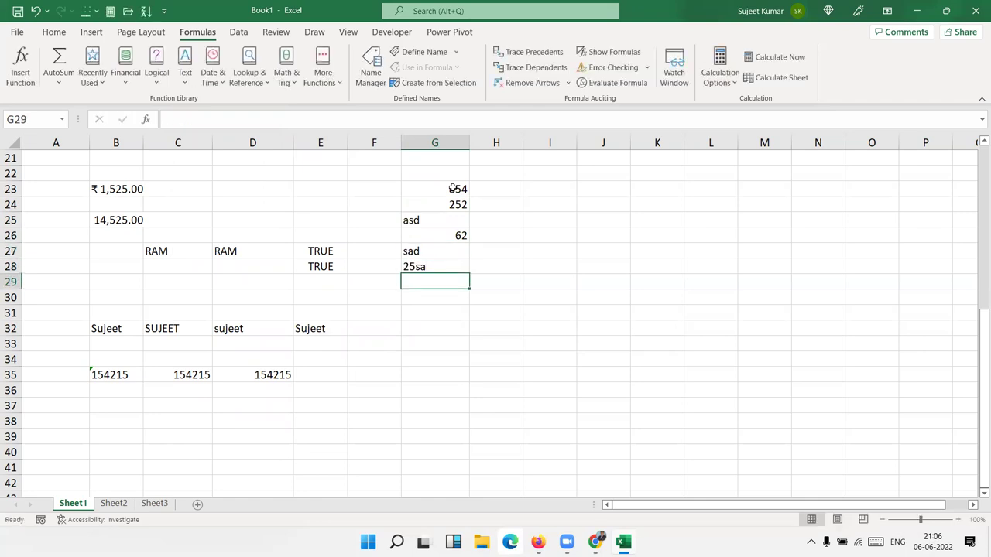
Enter =T(G23) in H23 and fill it down to H28.
left_click(481, 192)
type("=te")
key("Tab")
key("BackSpace")
key("BackSpace")
key("BackSpace")
key("BackSpace")
type("(")
key("Left")
type(")")
key("Return")
key("ctrl+Down")
key("Right")
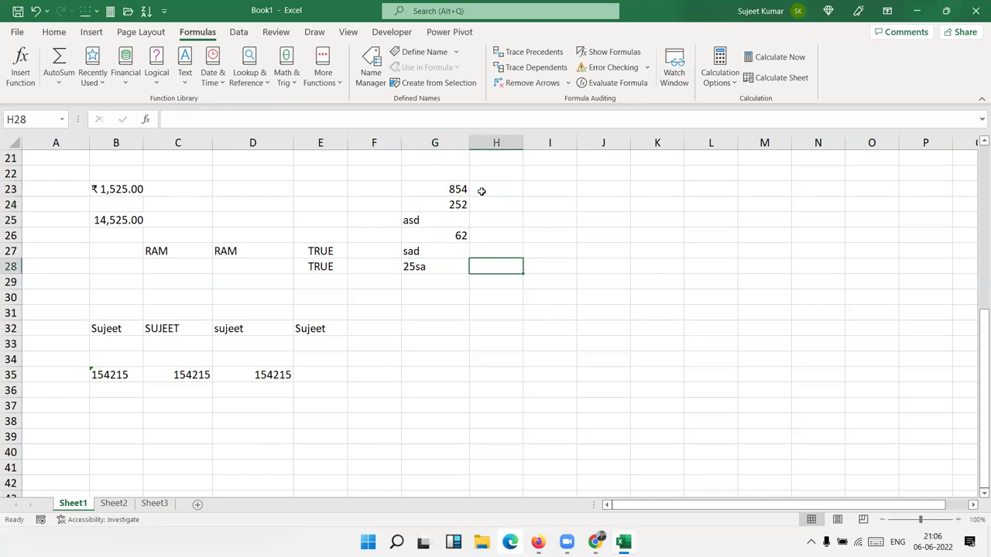
key("shift+Up")
key("shift+Up")
key("shift+Up")
key("ctrl+d")
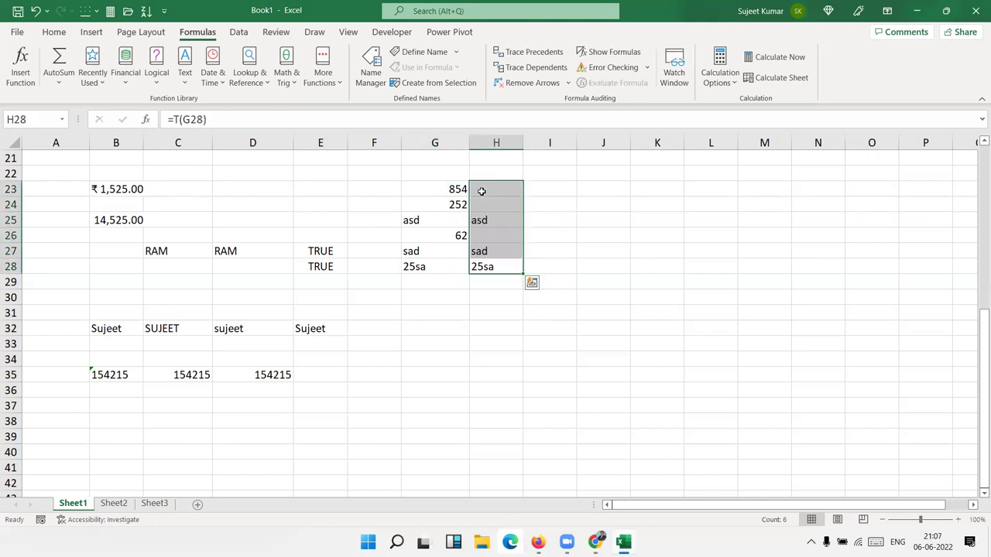
key("Up")
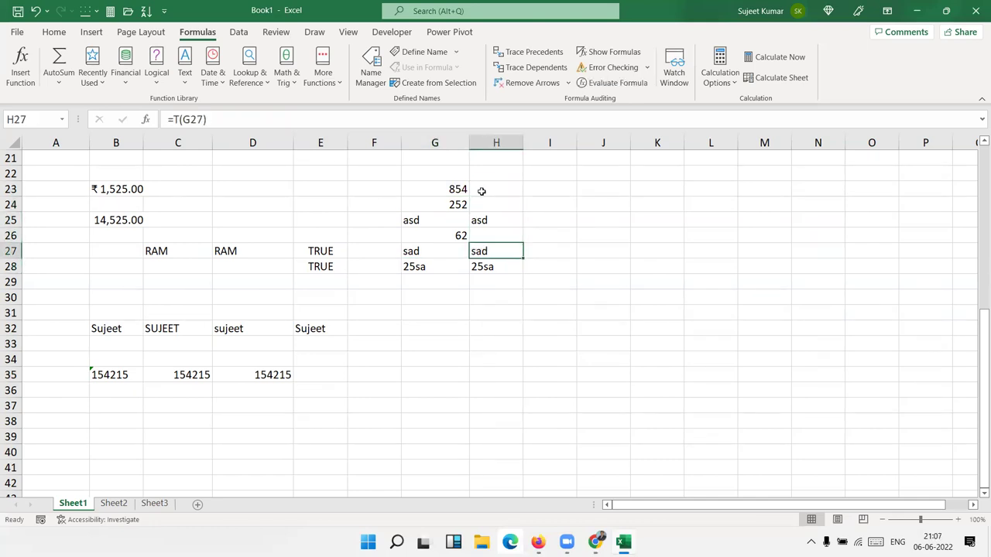
Enter =N(G23) in I23, correcting its reference to point at G23.
left_click(481, 190)
key("Right")
type("=n")
key("Tab")
key("Left")
key("Left")
key("Right")
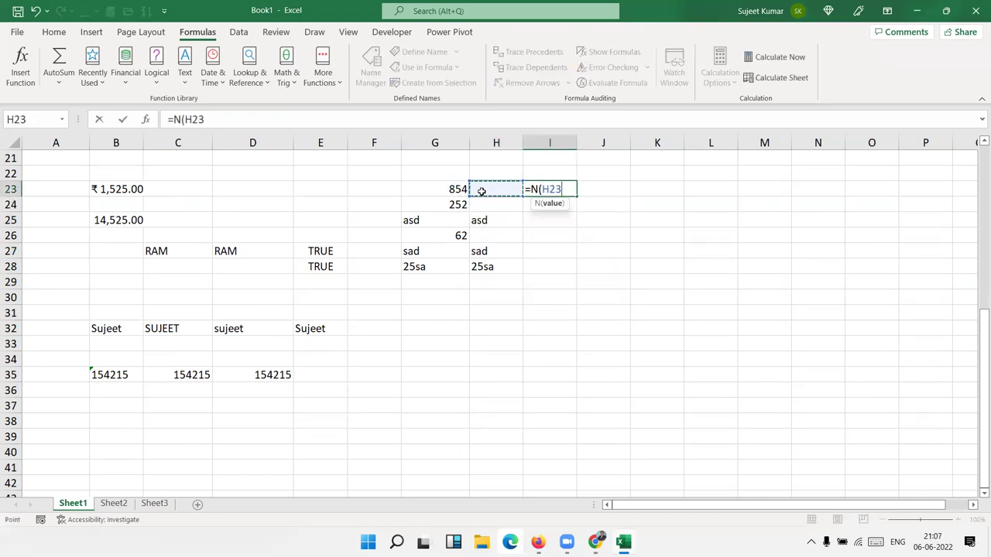
key("Return")
key("Left")
key("Right")
key("Up")
key("F2")
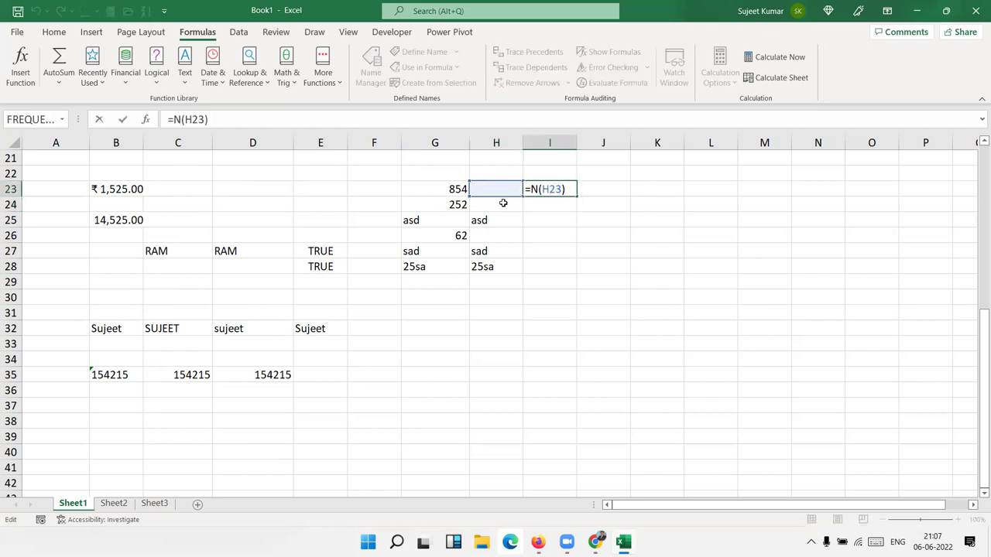
left_click(449, 191)
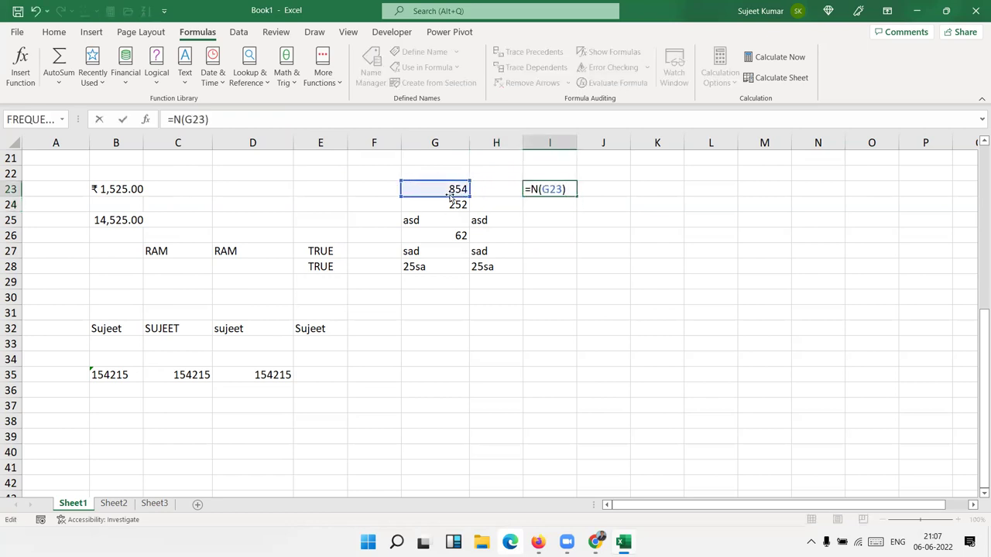
key("Return")
key("Up")
Fill the N formula down I23:I28 and browse the Formulas > Text list.
key("Left")
key("Down")
key("Down")
key("Down")
key("Right")
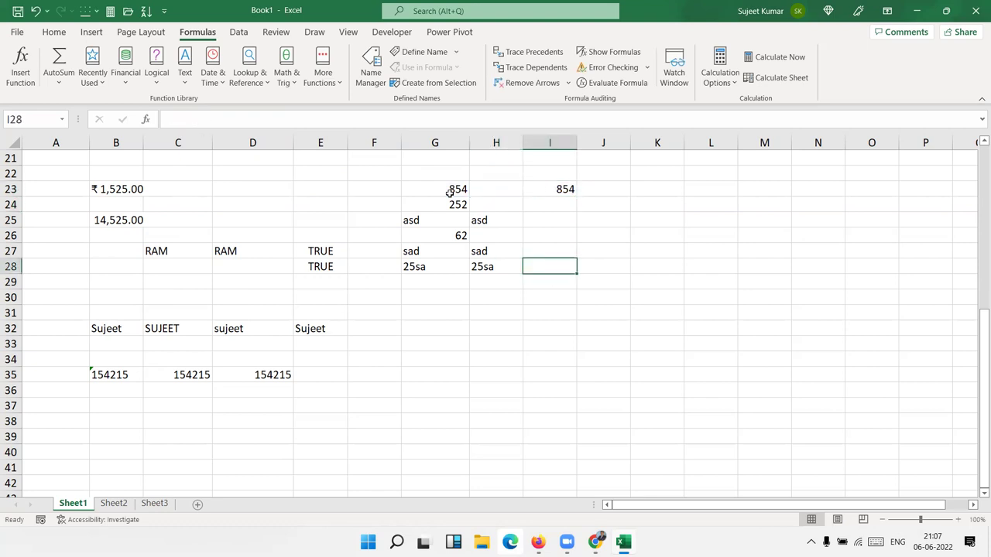
key("ctrl+shift+Up")
key("ctrl+d")
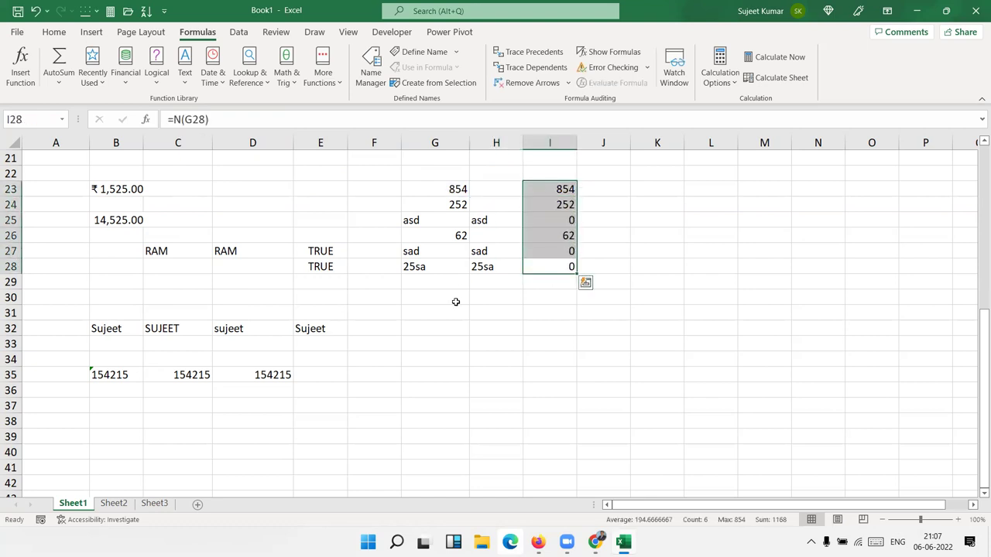
left_click(454, 301)
left_click(184, 74)
left_click_drag(270, 215, 295, 364)
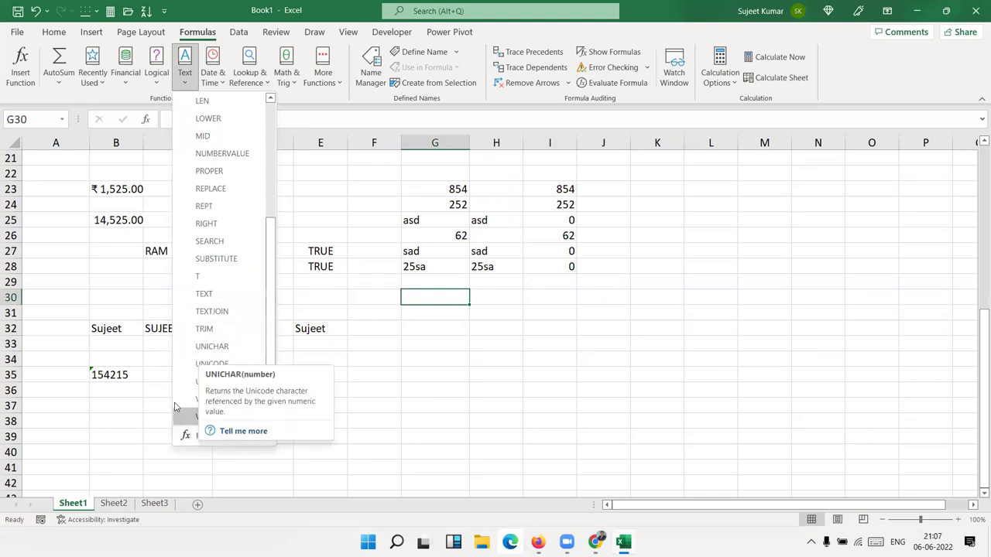
Check B35:D35, then enter =VALUETOTEXT(D35) in E35.
left_click(404, 355)
left_click(104, 375)
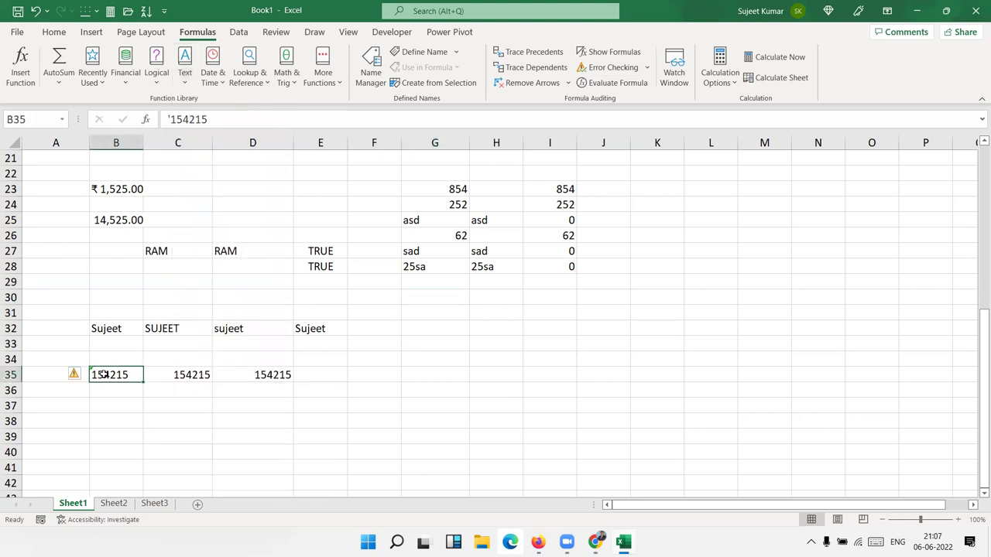
left_click(173, 375)
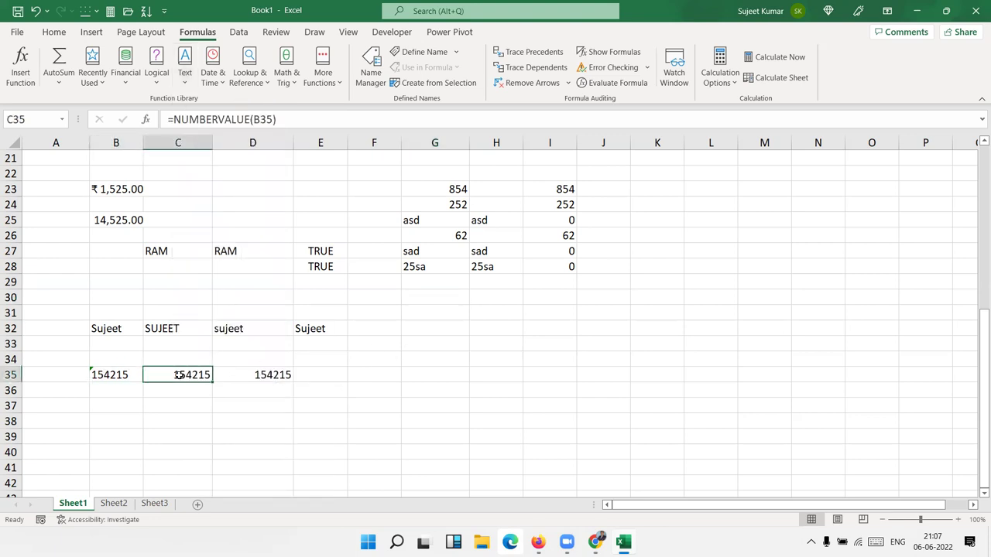
left_click(248, 382)
left_click(339, 377)
type("=va")
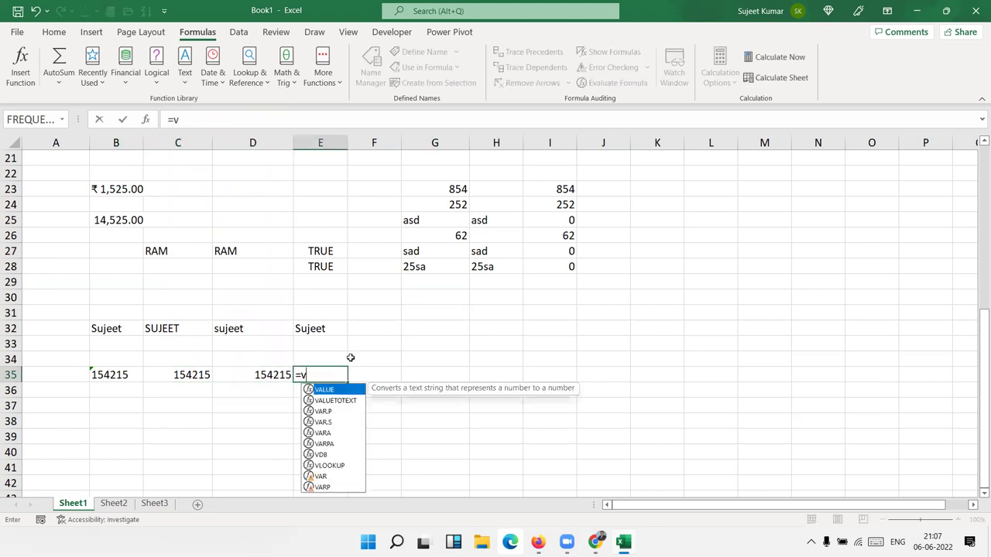
type("l")
key("Down")
key("Tab")
key("Left")
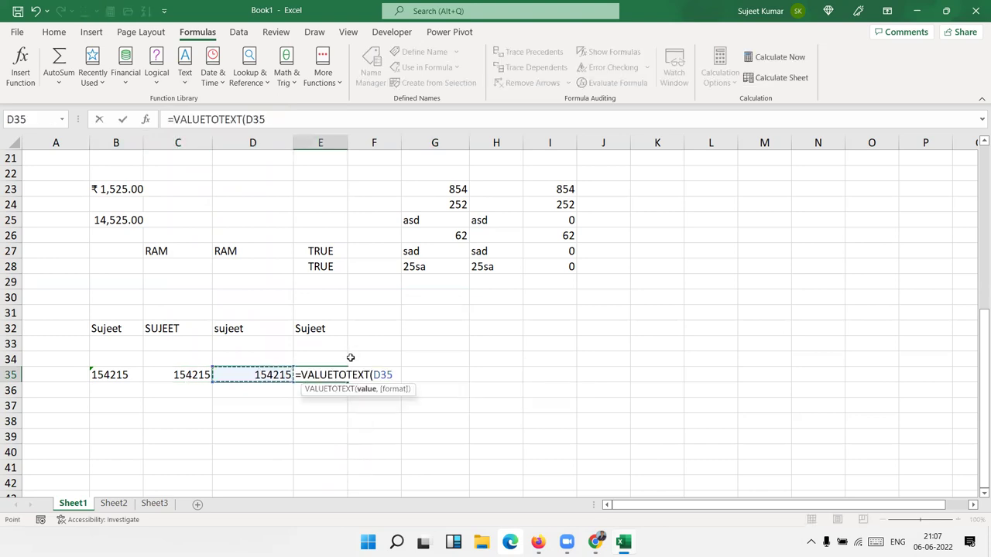
key("Return")
key("Up")
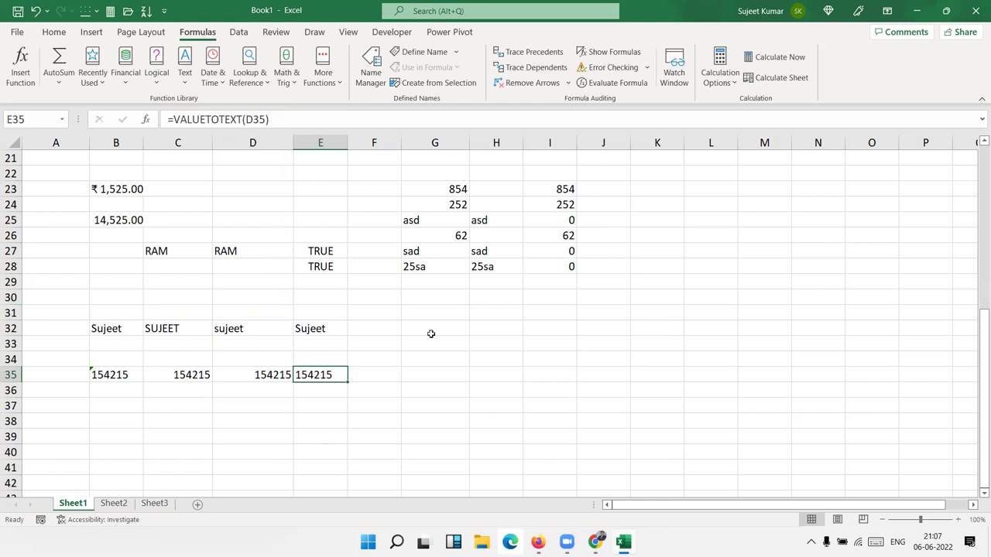
Browse the Formulas > Text function list, then close it.
left_click(185, 66)
scroll(224, 247, "down", 3)
scroll(225, 261, "up", 3)
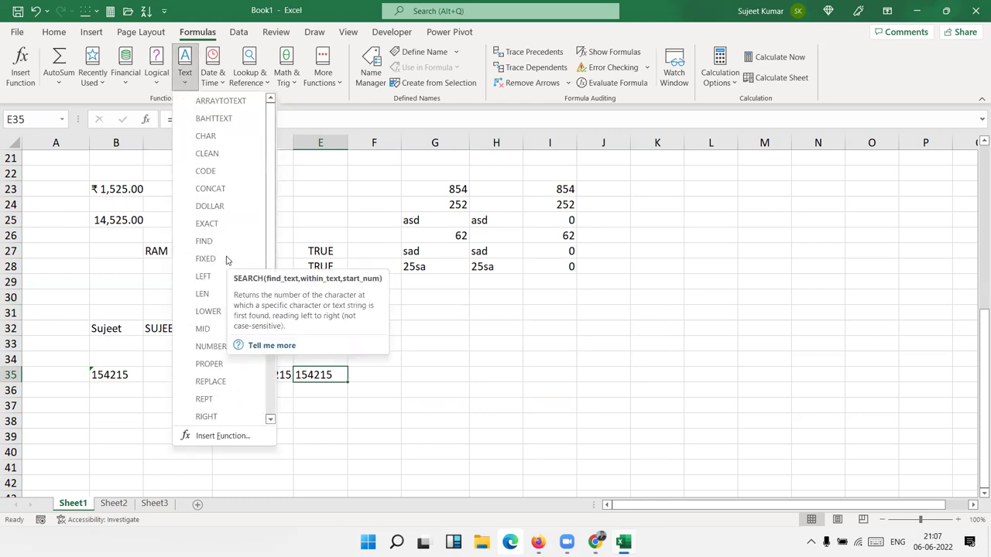
scroll(270, 260, "down", 3)
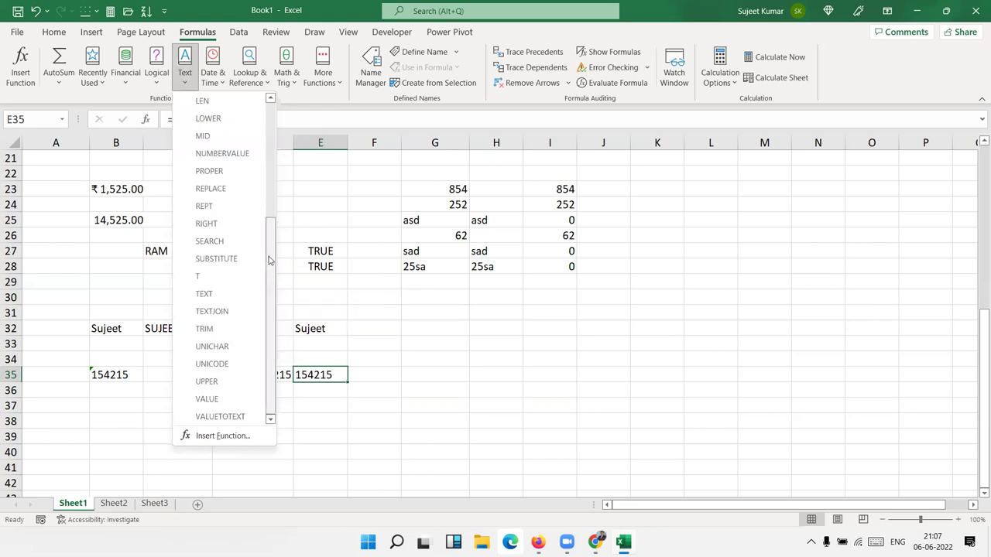
scroll(270, 260, "up", 3)
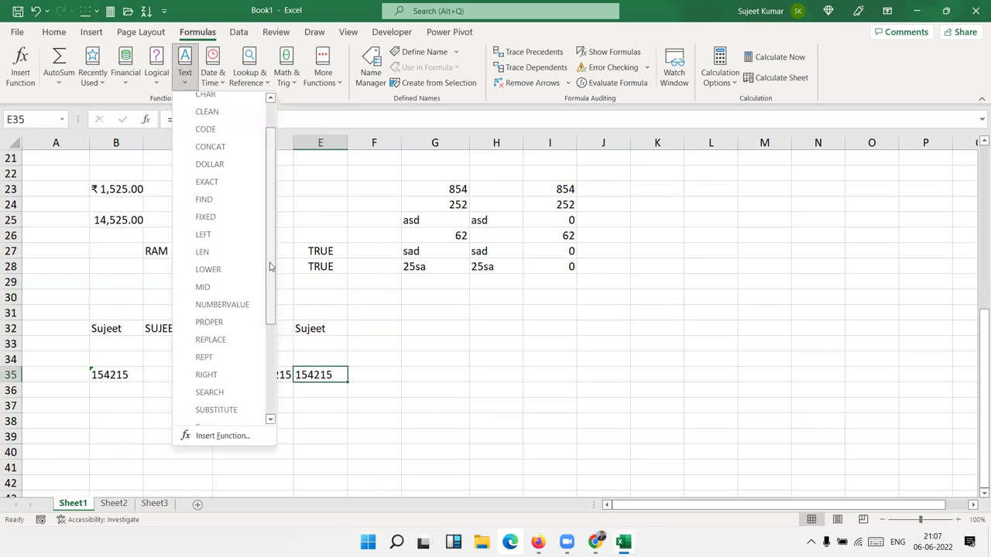
mouse_move(204, 357)
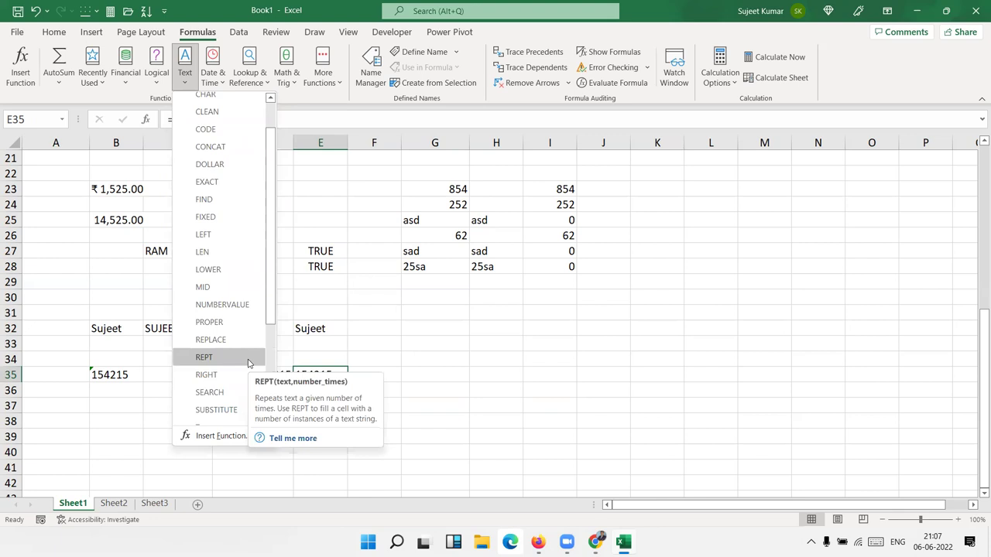
key("Escape")
On Sheet2, type the letter a in B6.
left_click(132, 507)
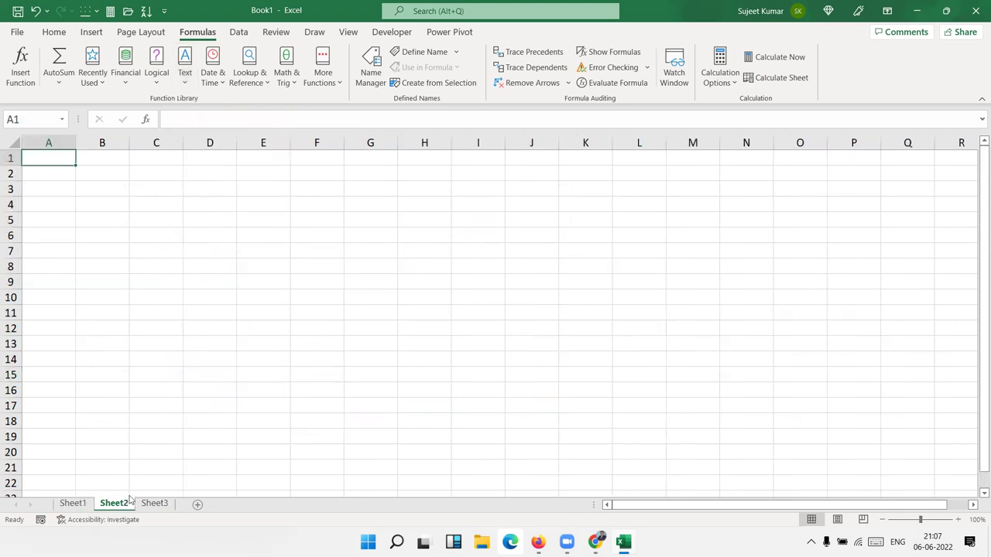
left_click(116, 229)
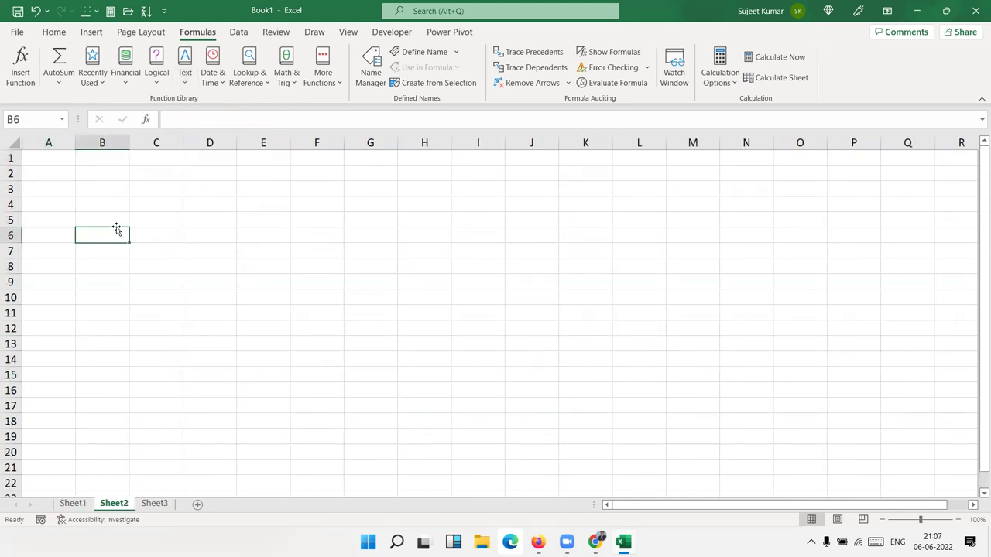
type("a")
key("Tab")
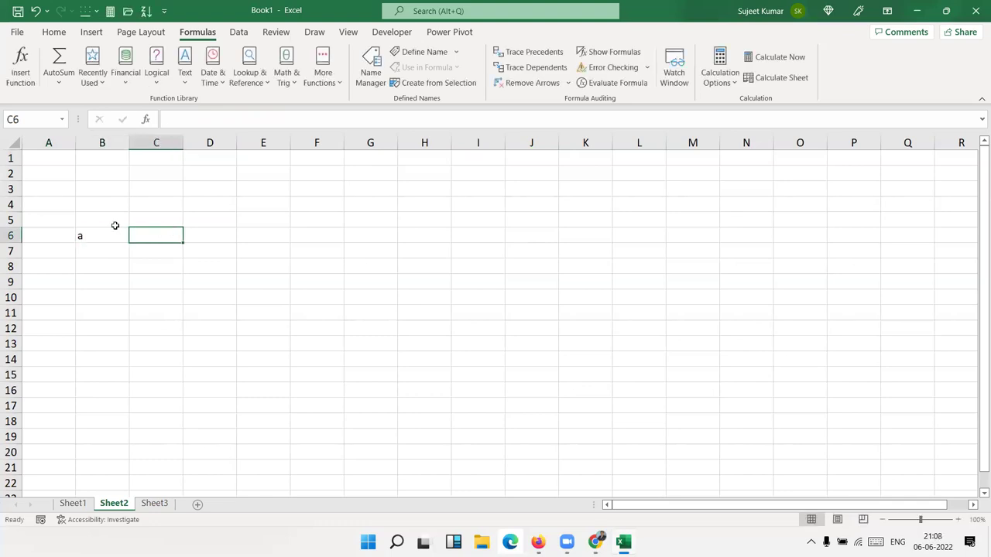
Enter =REPT(B6,5) in C6 to show aaaaa.
type("=RE")
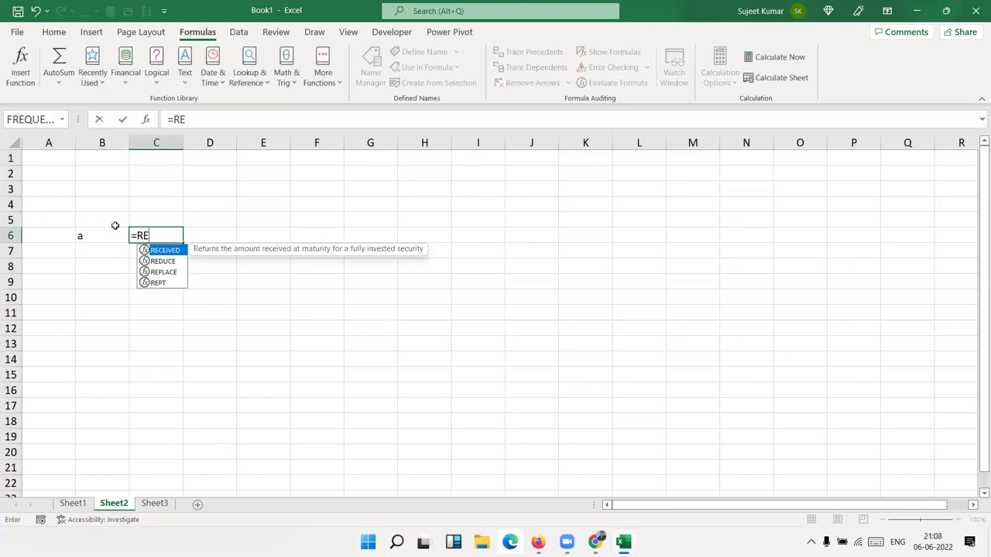
type("P")
key("Tab")
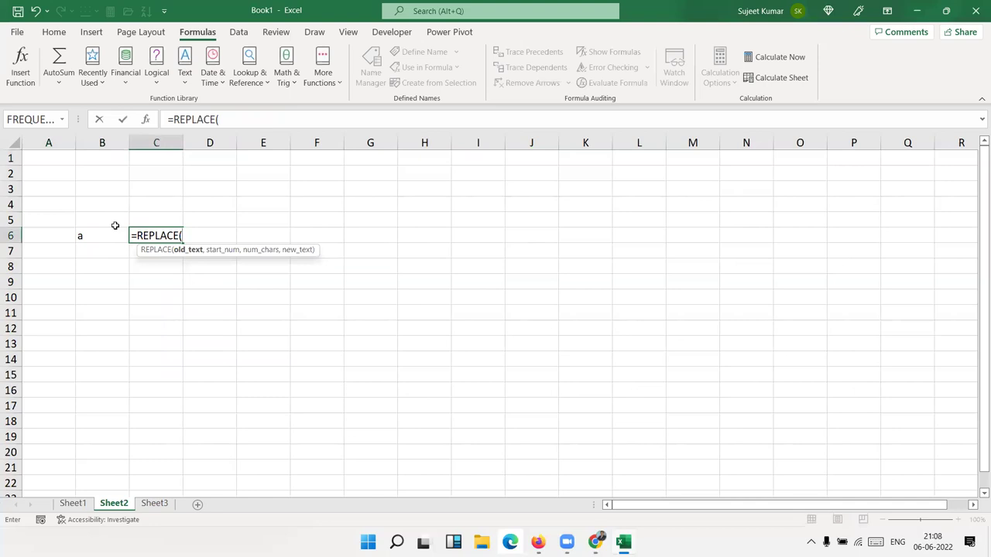
key("BackSpace")
key("BackSpace")
key("BackSpace")
key("Down")
key("Tab")
left_click(115, 228)
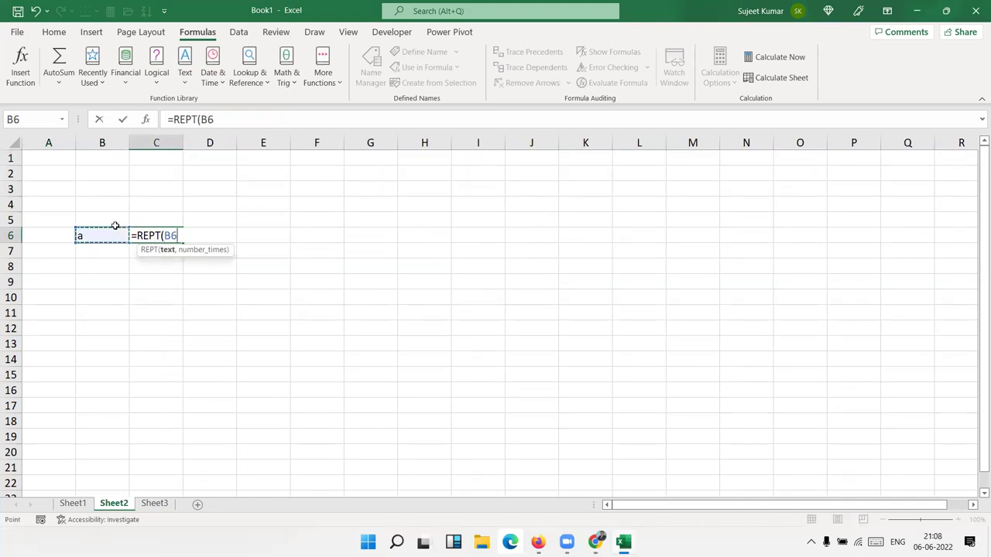
type(",5")
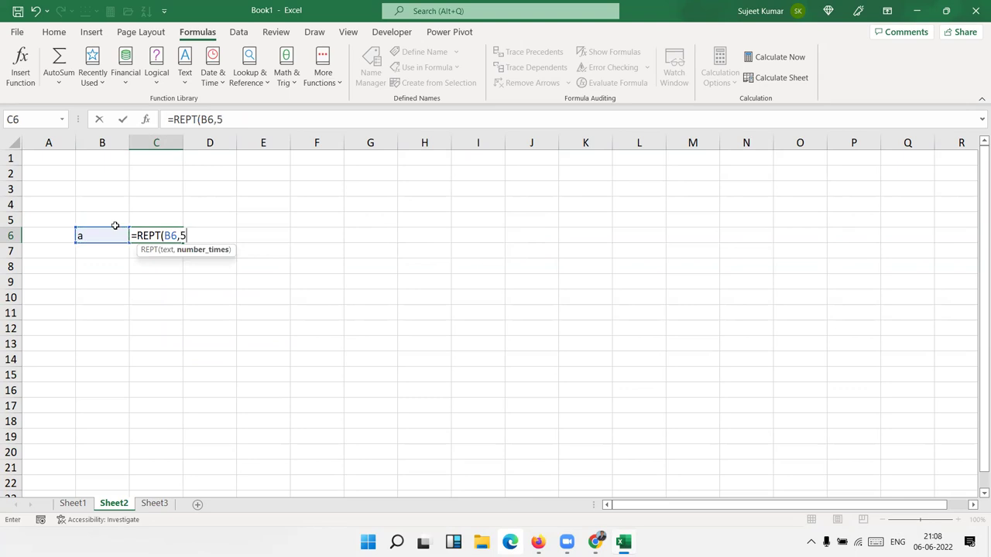
key("Return")
key("Up")
key("Right")
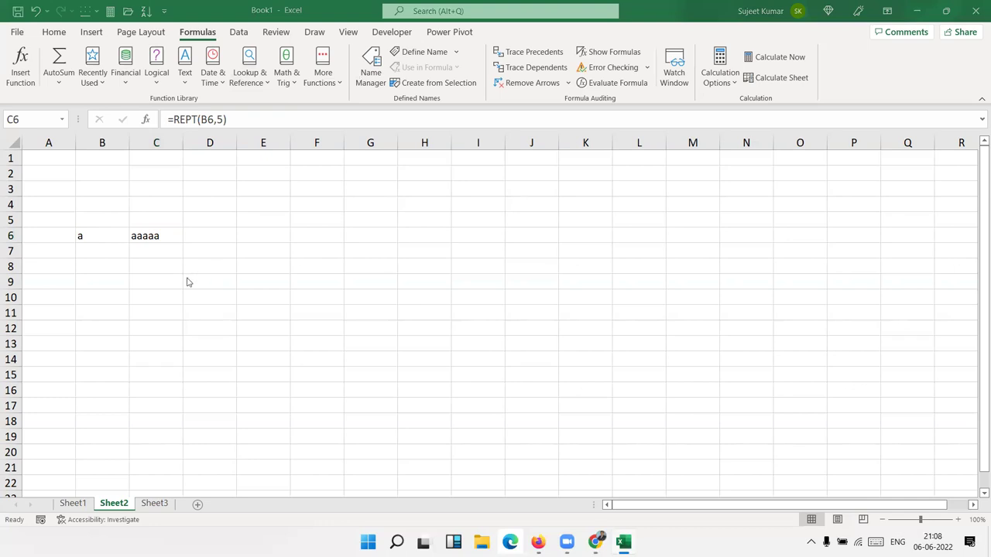
left_click(167, 243)
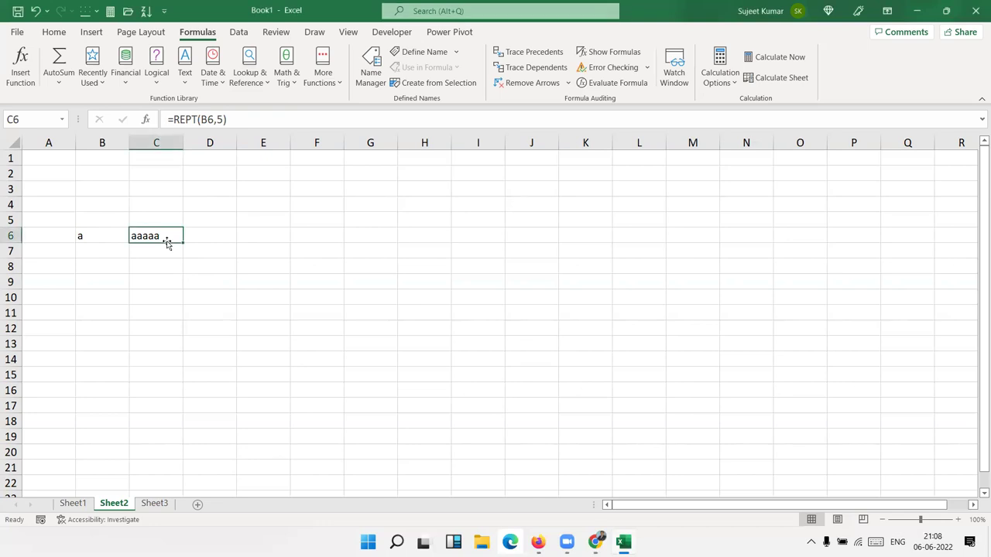